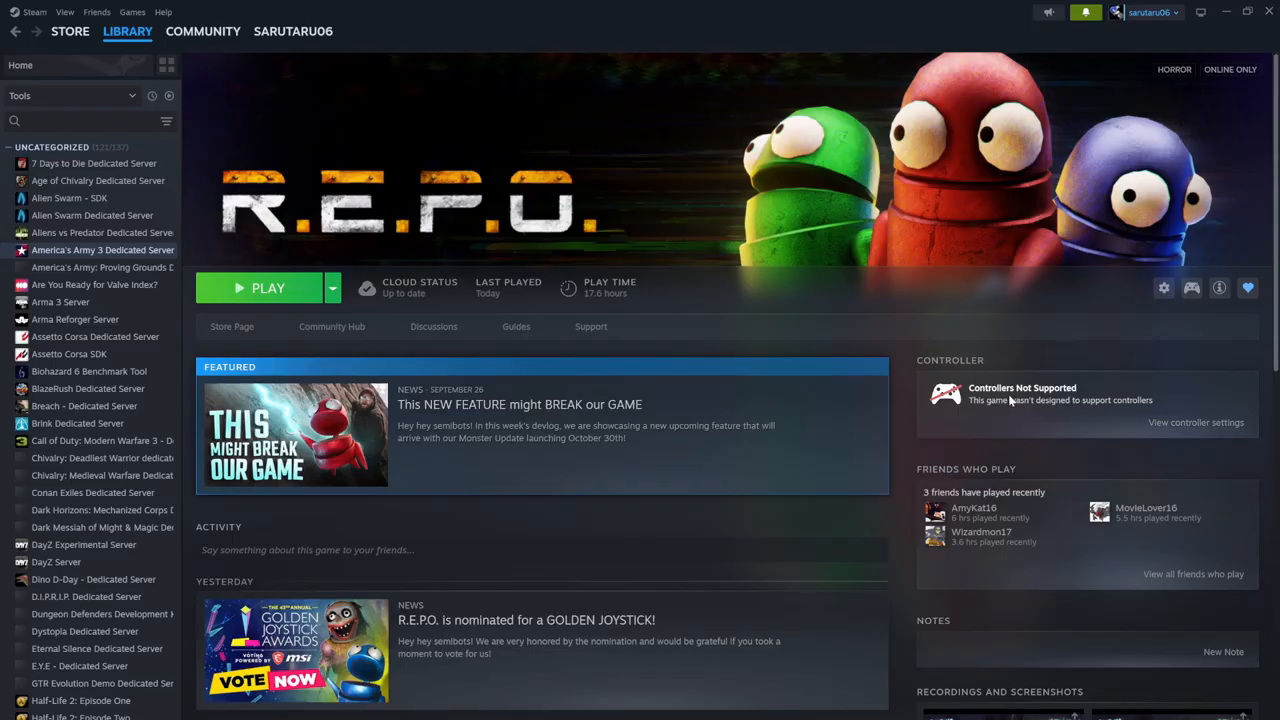
# Examine the current R.E.P.O. controller layout, comparing the button assignments of the Default and Expressions action sets.
pyautogui.click(1158, 425)
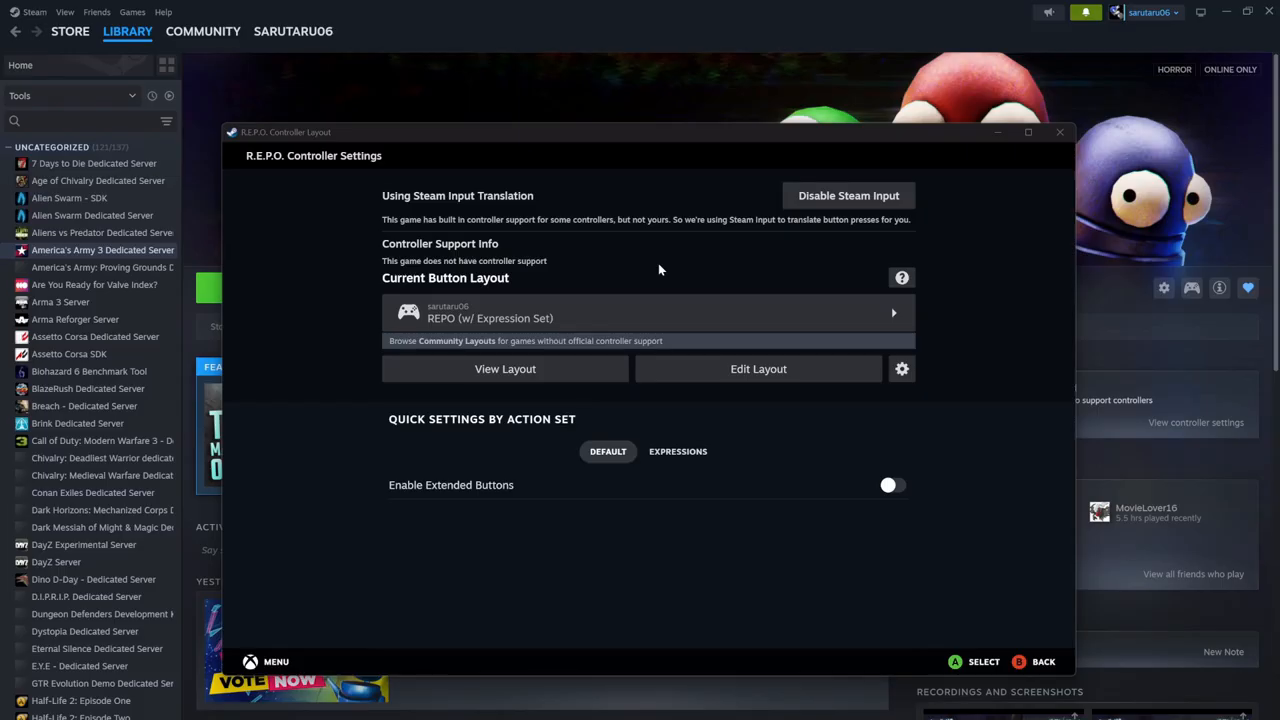
pyautogui.click(546, 368)
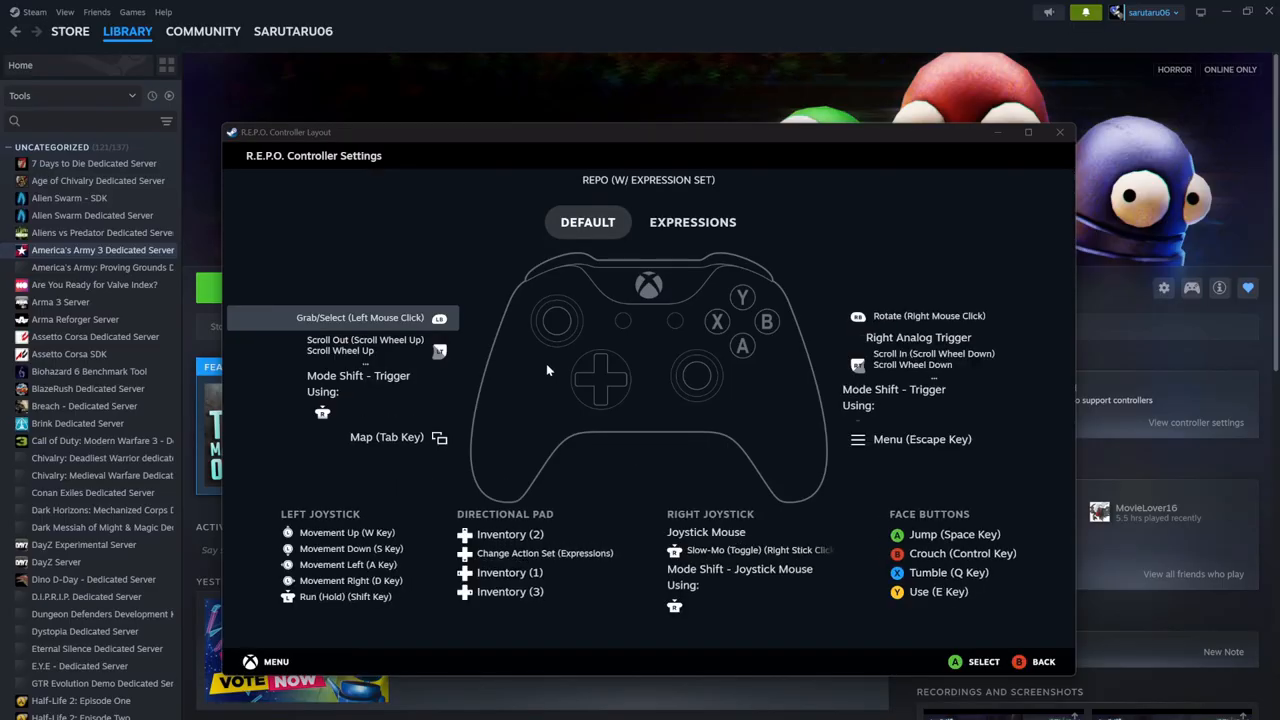
pyautogui.click(694, 223)
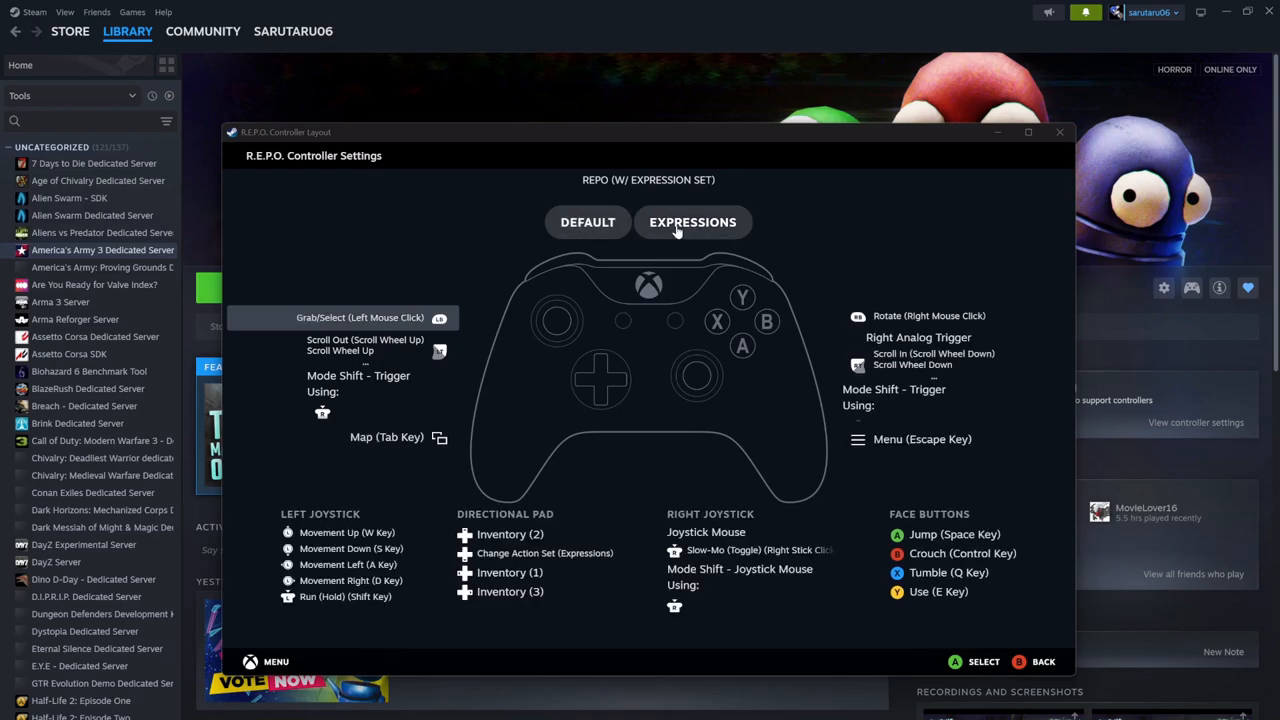
pyautogui.click(680, 228)
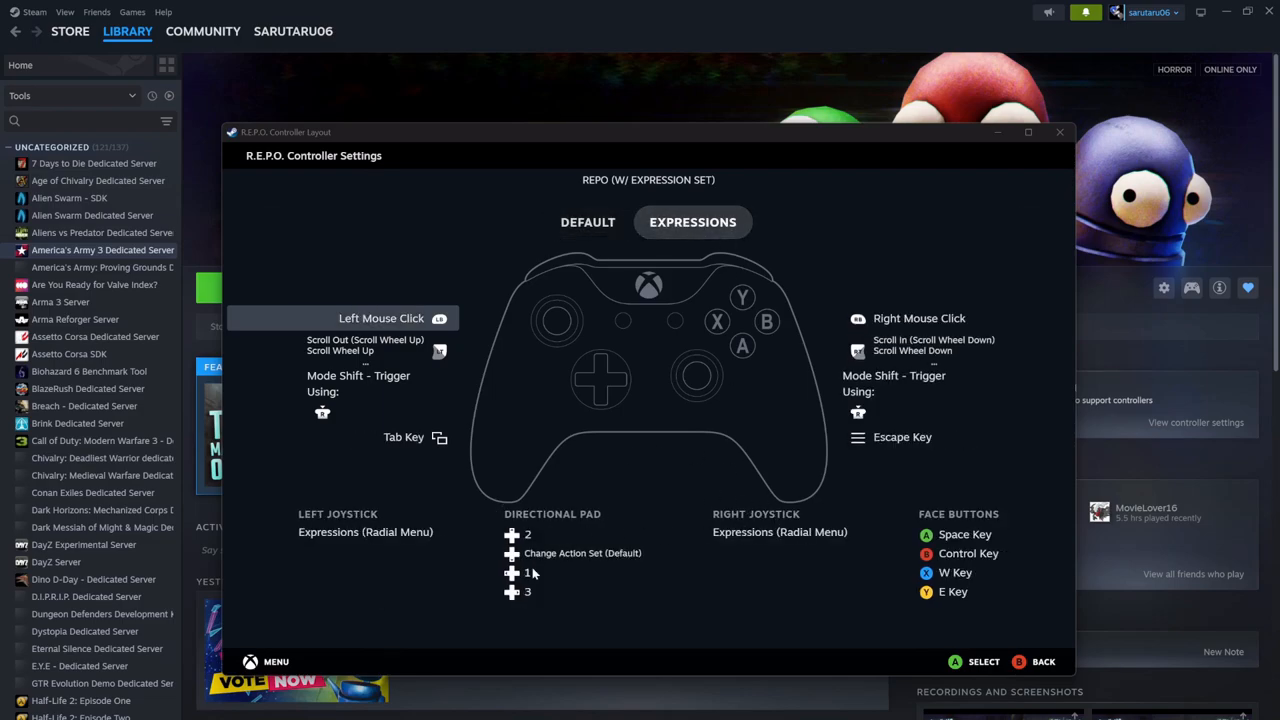
pyautogui.click(588, 224)
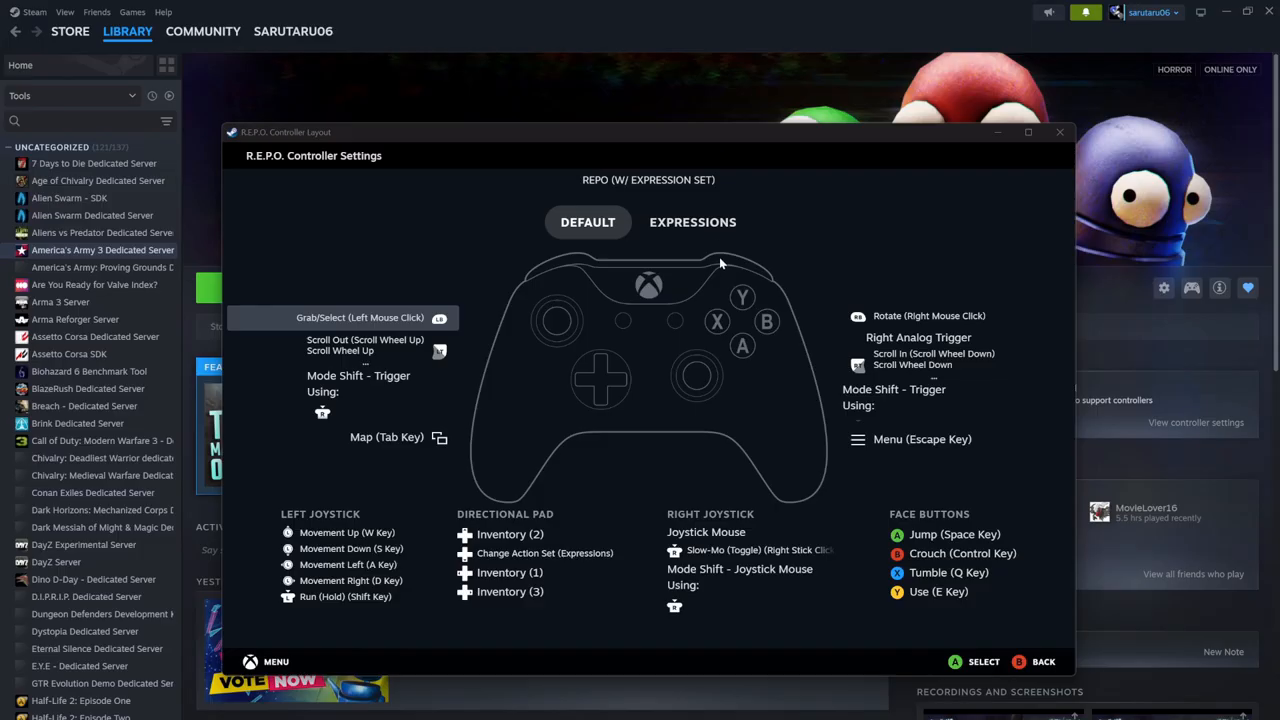
pyautogui.click(685, 224)
pyautogui.click(588, 228)
pyautogui.click(692, 222)
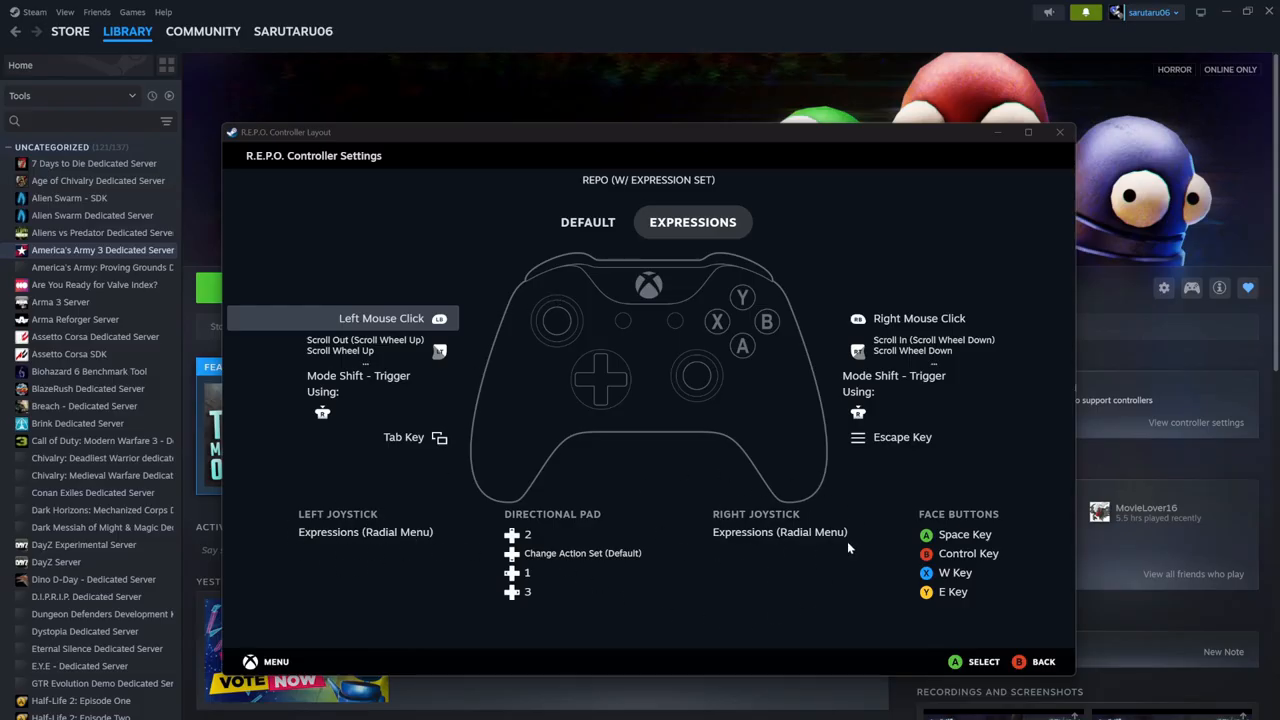
pyautogui.click(1043, 662)
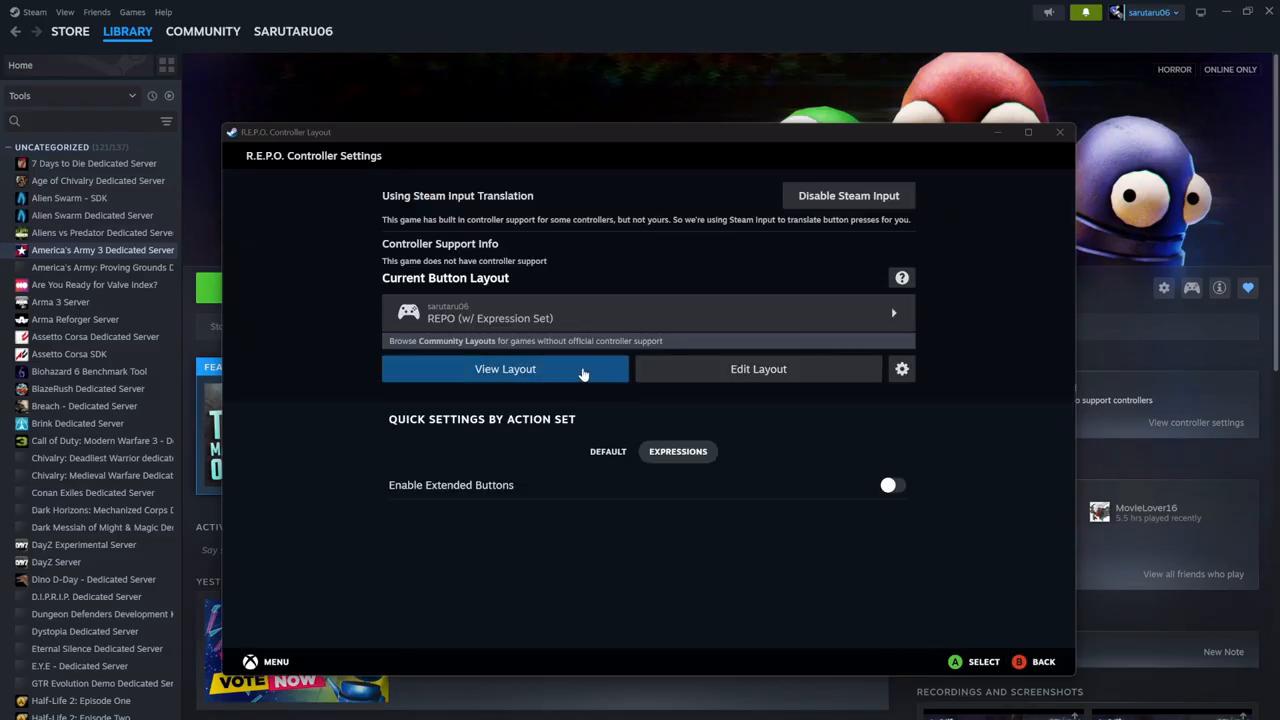
# Edit the controller layout by adding a radial virtual menu named Test, and open that menu's commands.
pyautogui.click(760, 372)
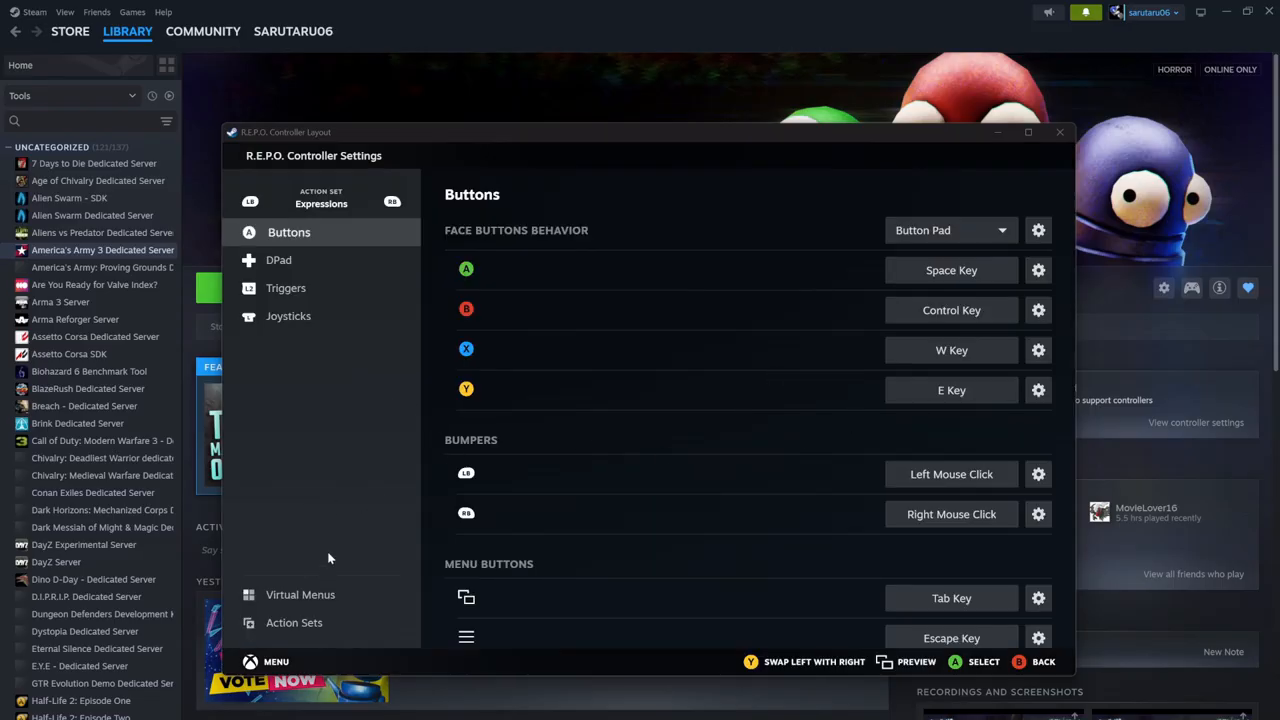
pyautogui.click(322, 597)
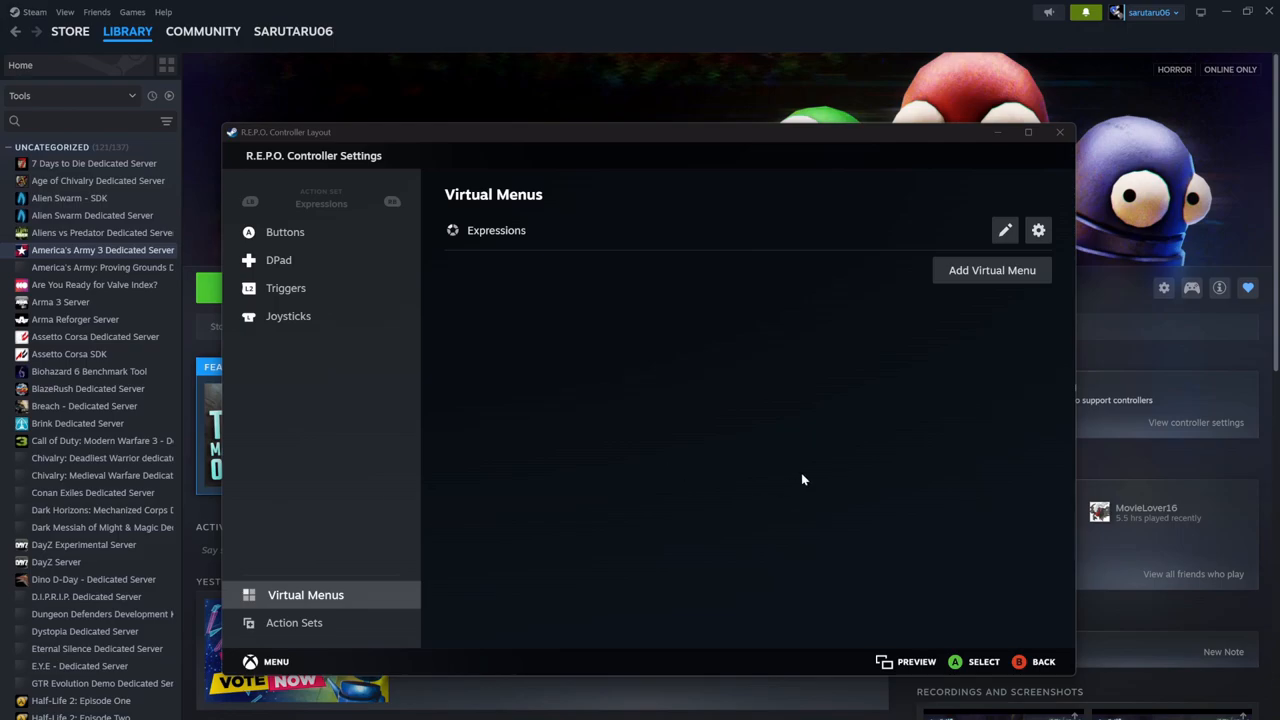
pyautogui.click(1006, 232)
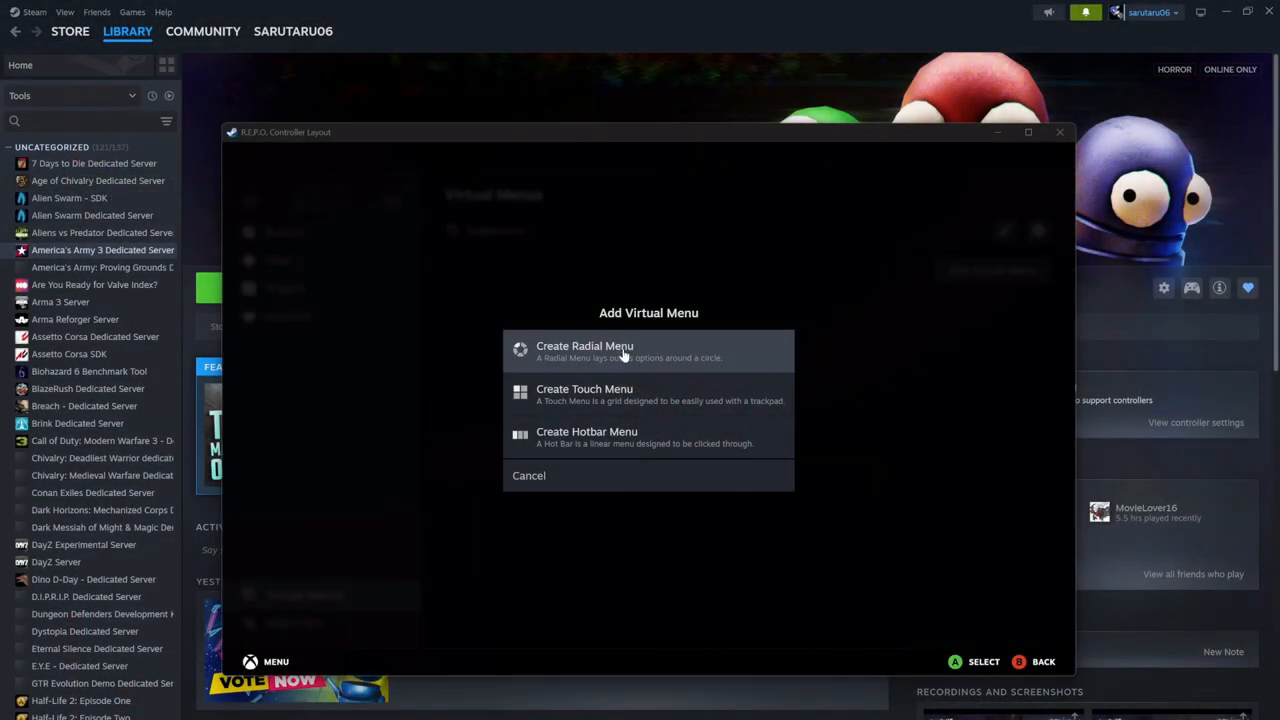
pyautogui.click(585, 347)
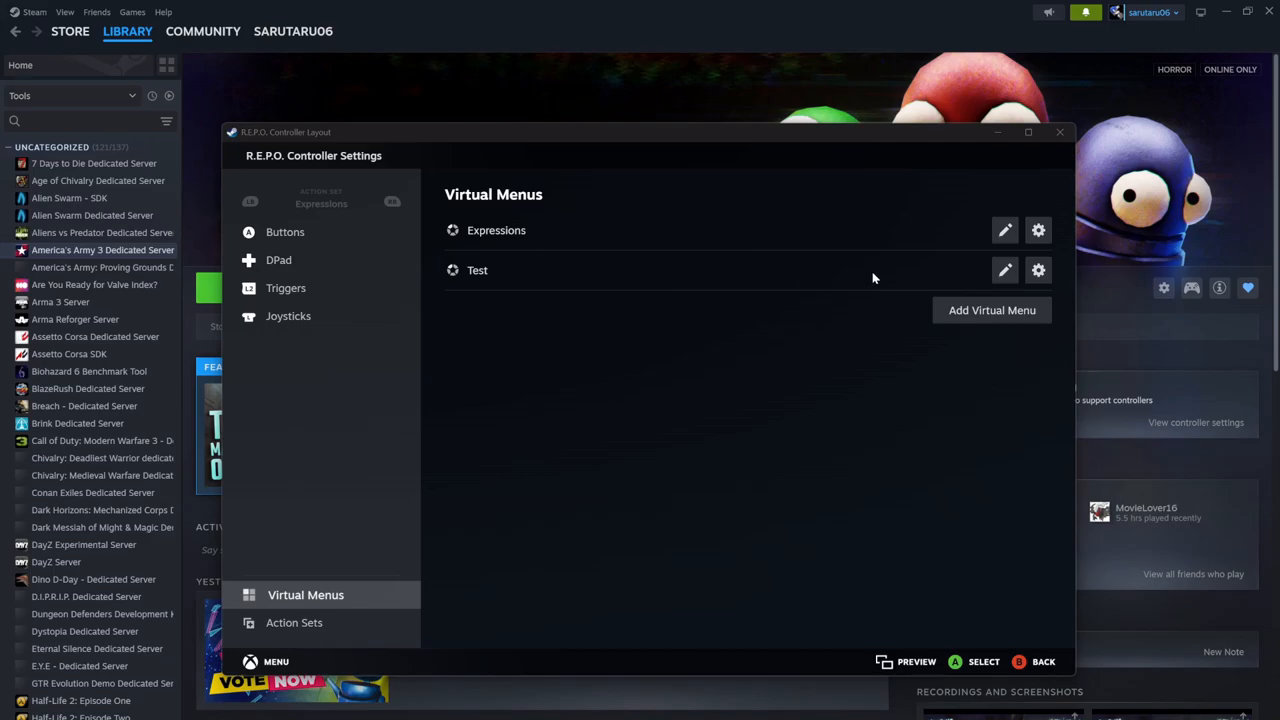
pyautogui.click(1005, 270)
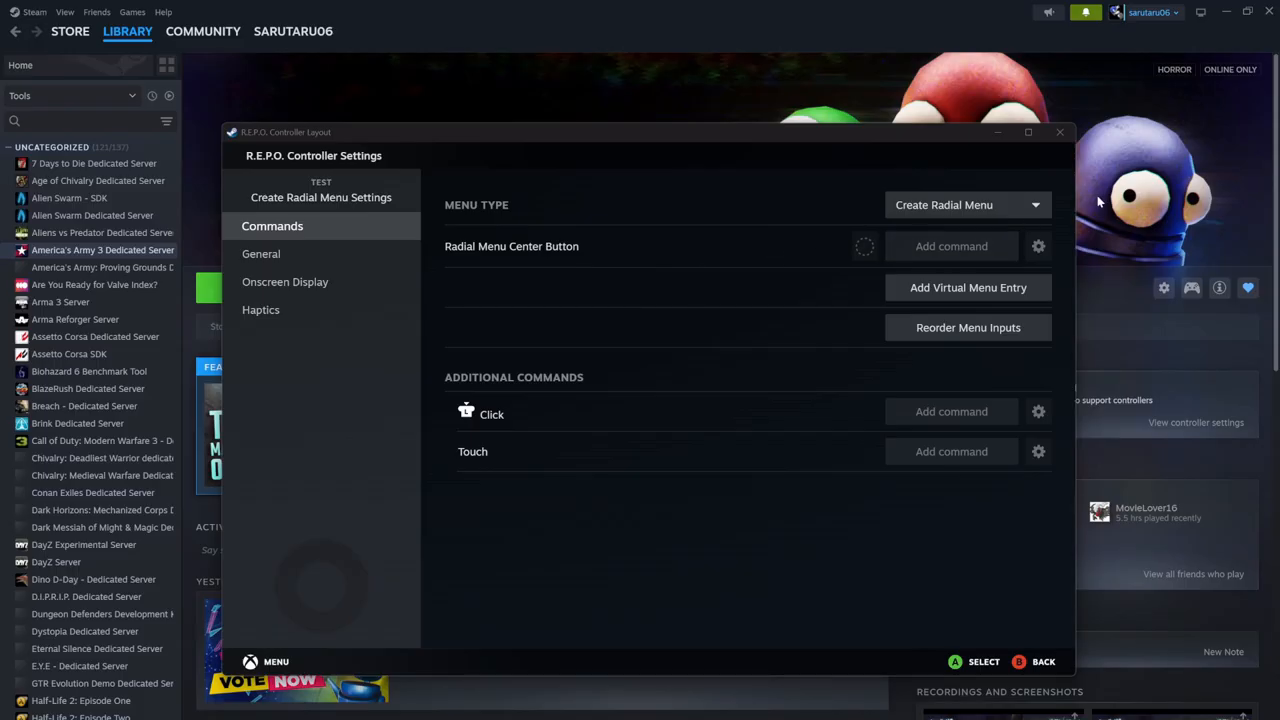
pyautogui.click(955, 248)
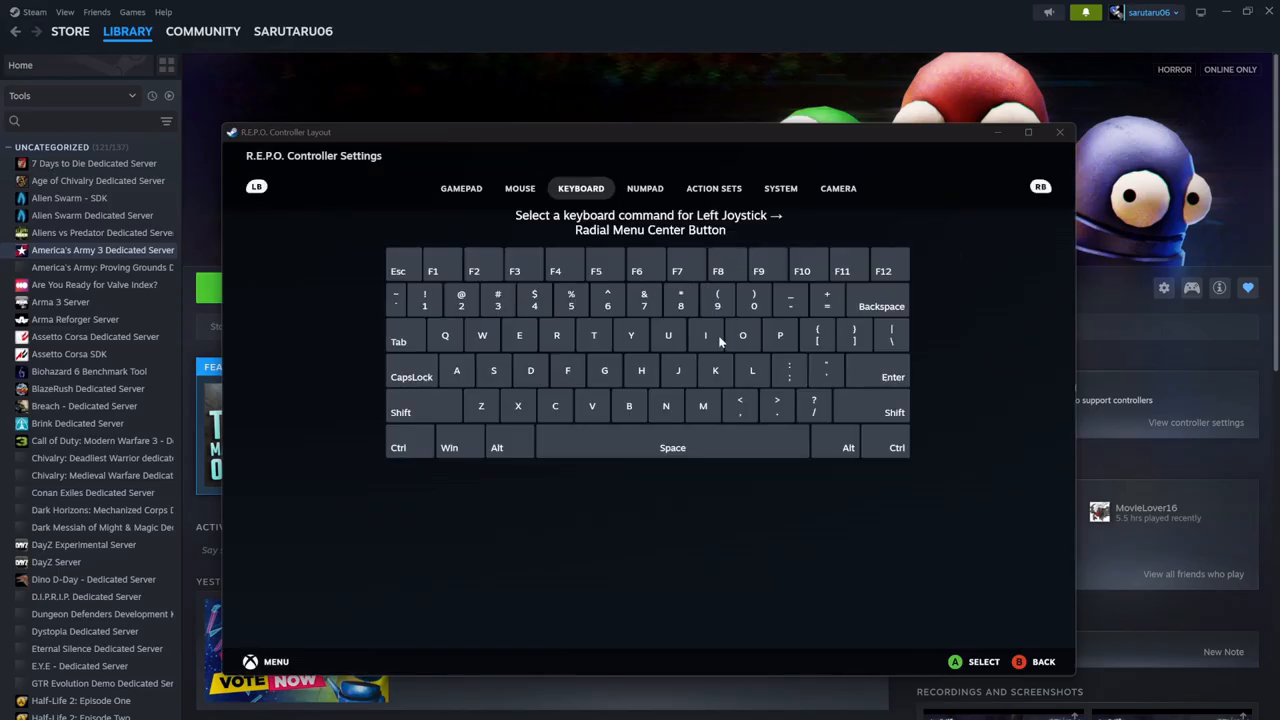
pyautogui.click(578, 298)
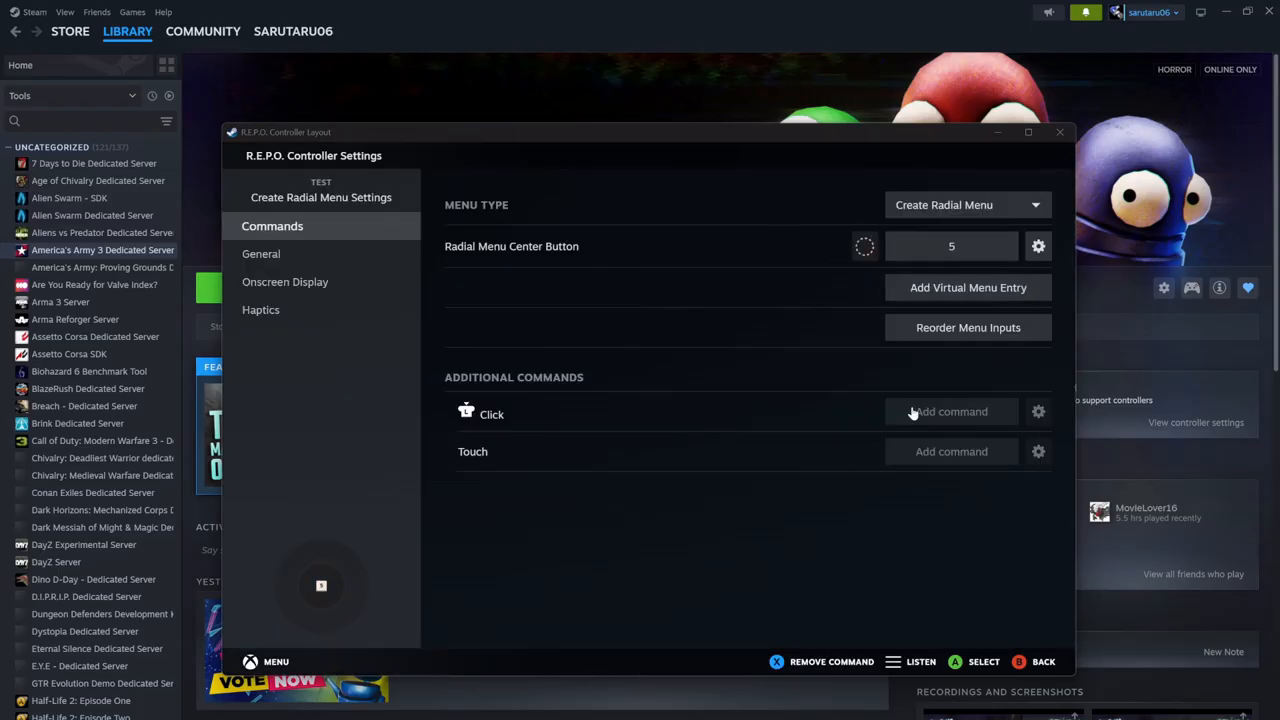
pyautogui.click(917, 255)
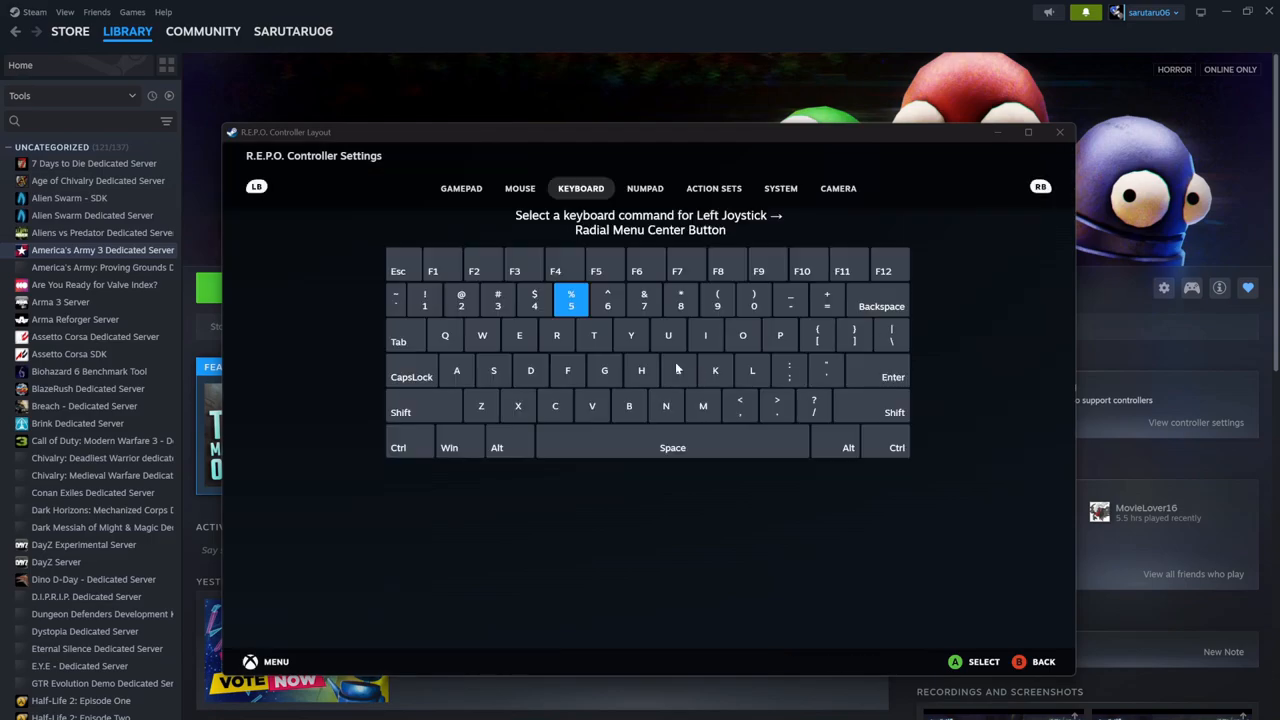
pyautogui.click(1038, 662)
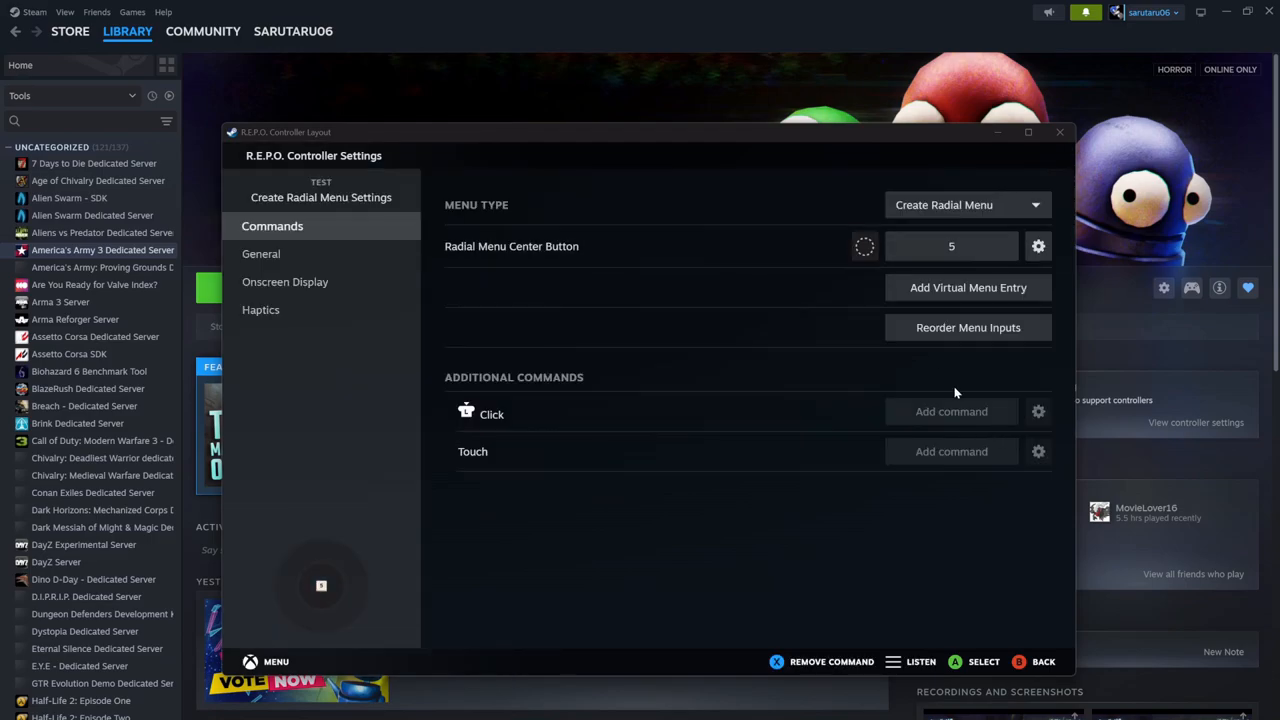
pyautogui.click(838, 661)
# Add six entries to the Test radial menu, bound in order to keyboard keys 5, 6, 7, 8, 9 and 0.
pyautogui.click(990, 289)
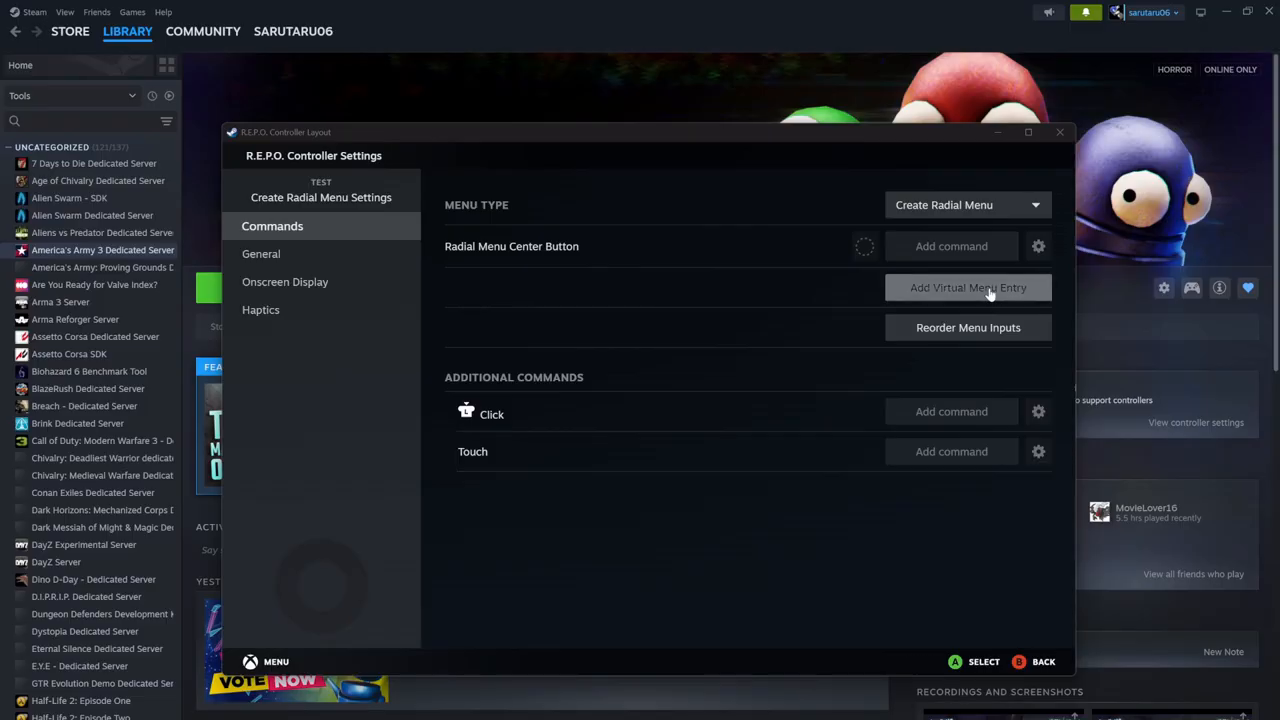
pyautogui.click(573, 293)
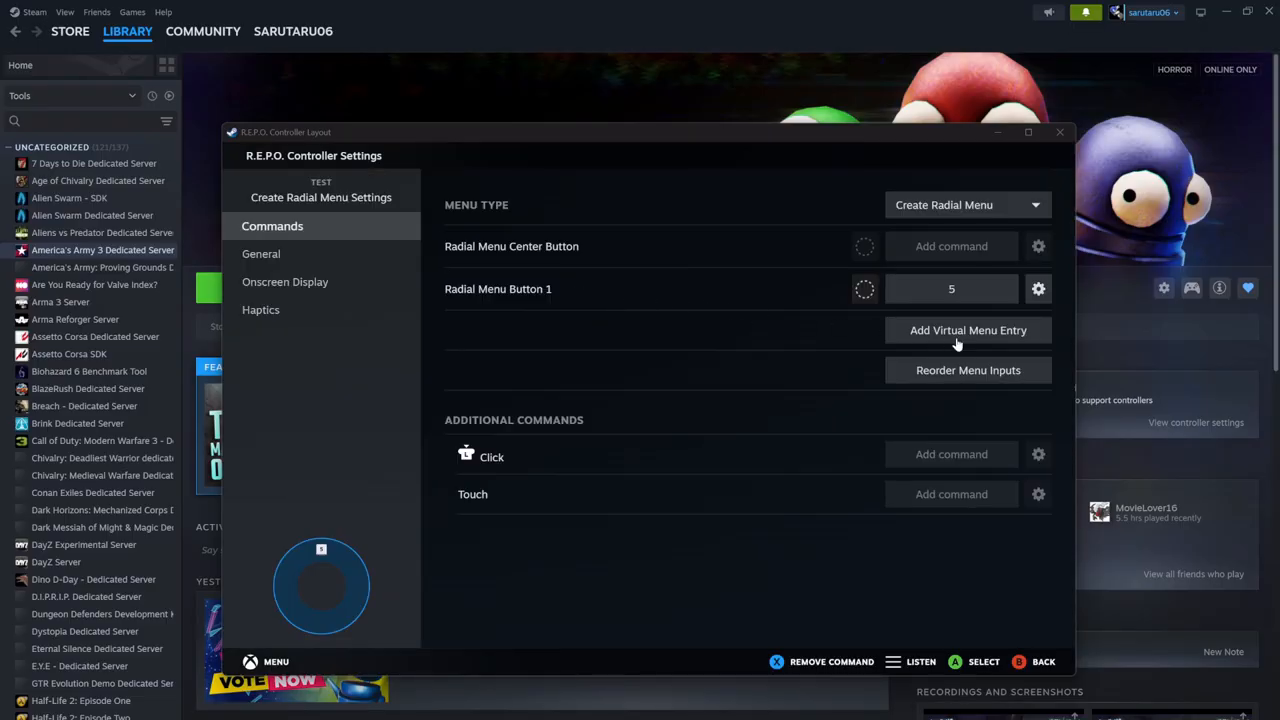
pyautogui.click(955, 329)
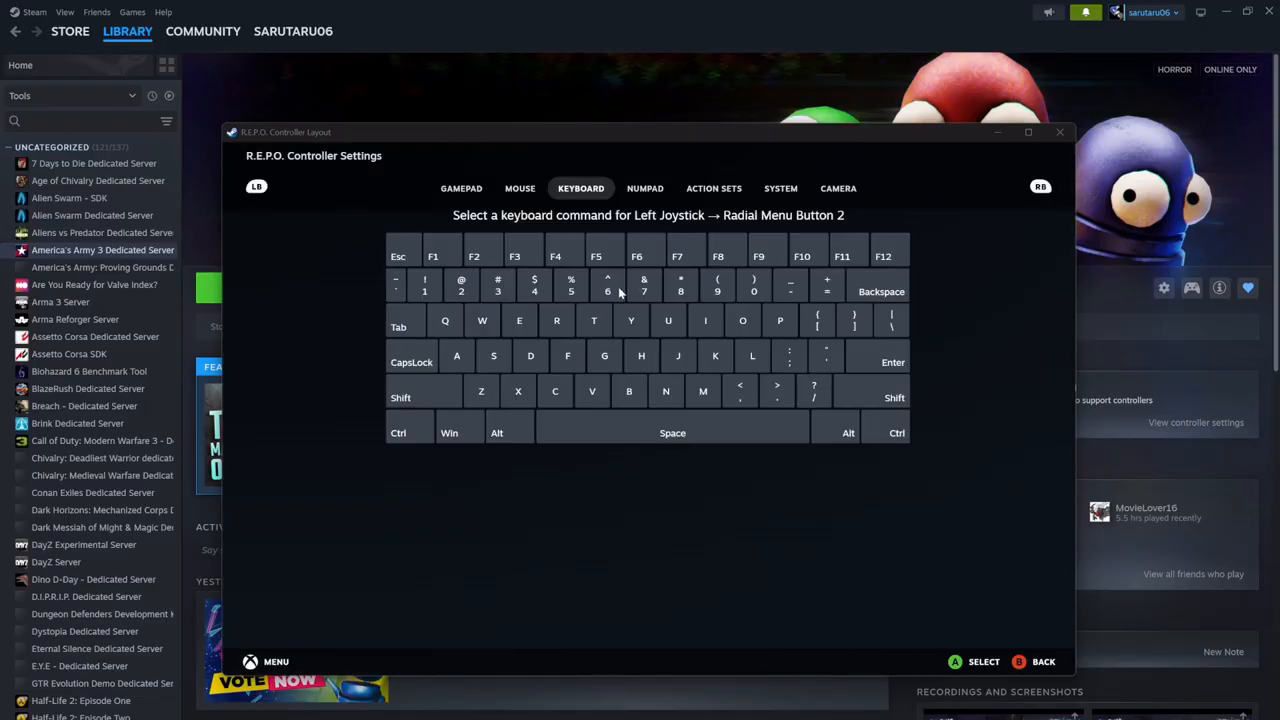
pyautogui.click(607, 292)
pyautogui.click(950, 374)
pyautogui.click(646, 291)
pyautogui.click(927, 418)
pyautogui.click(683, 291)
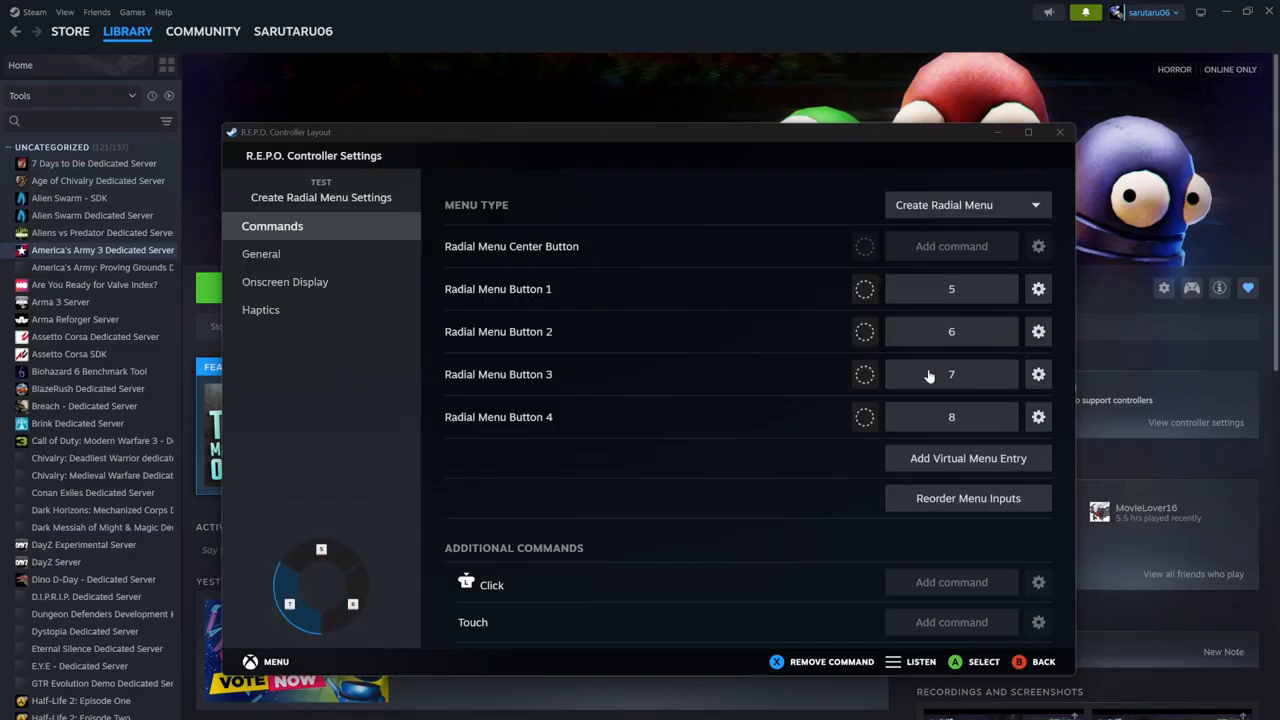
pyautogui.click(943, 457)
pyautogui.click(724, 292)
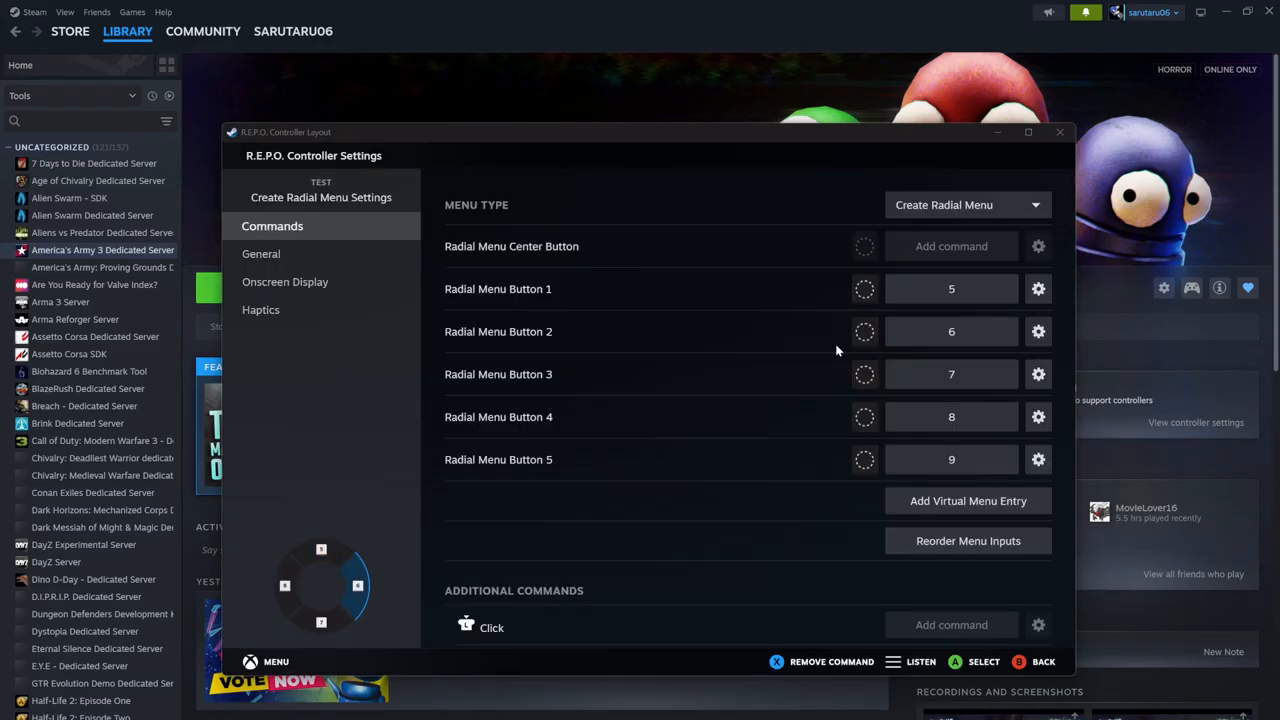
pyautogui.click(943, 500)
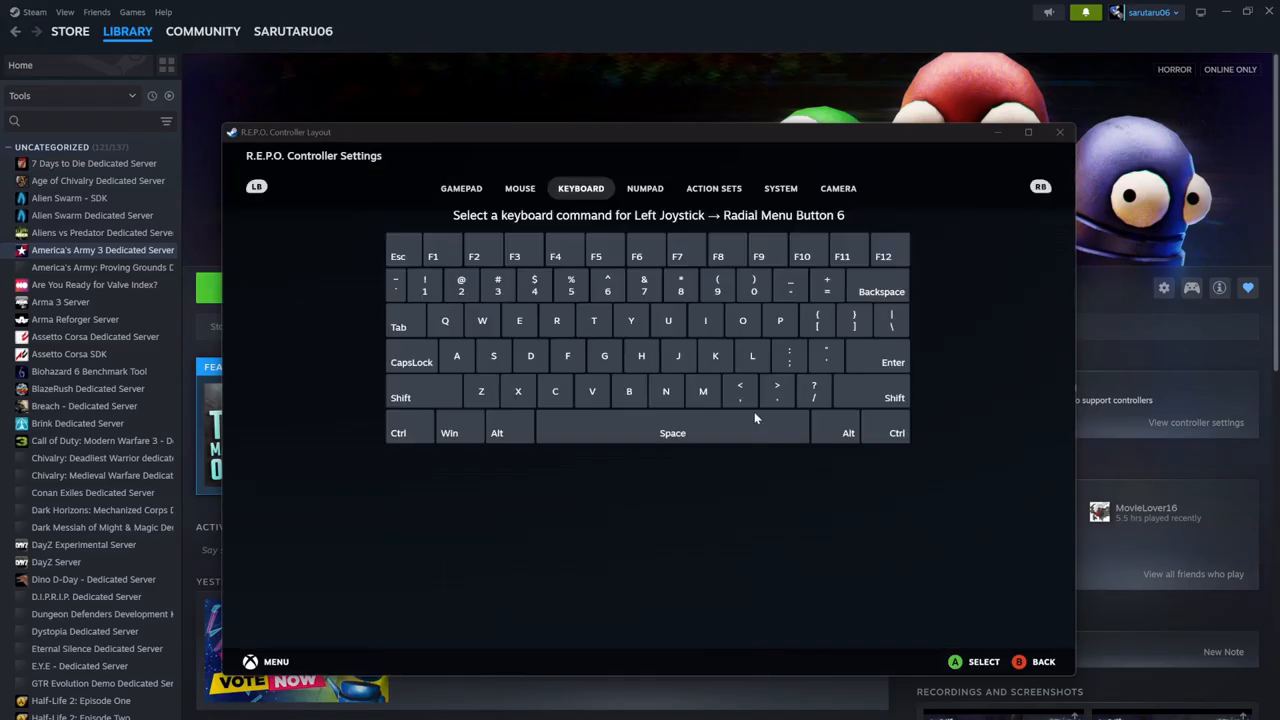
pyautogui.click(757, 285)
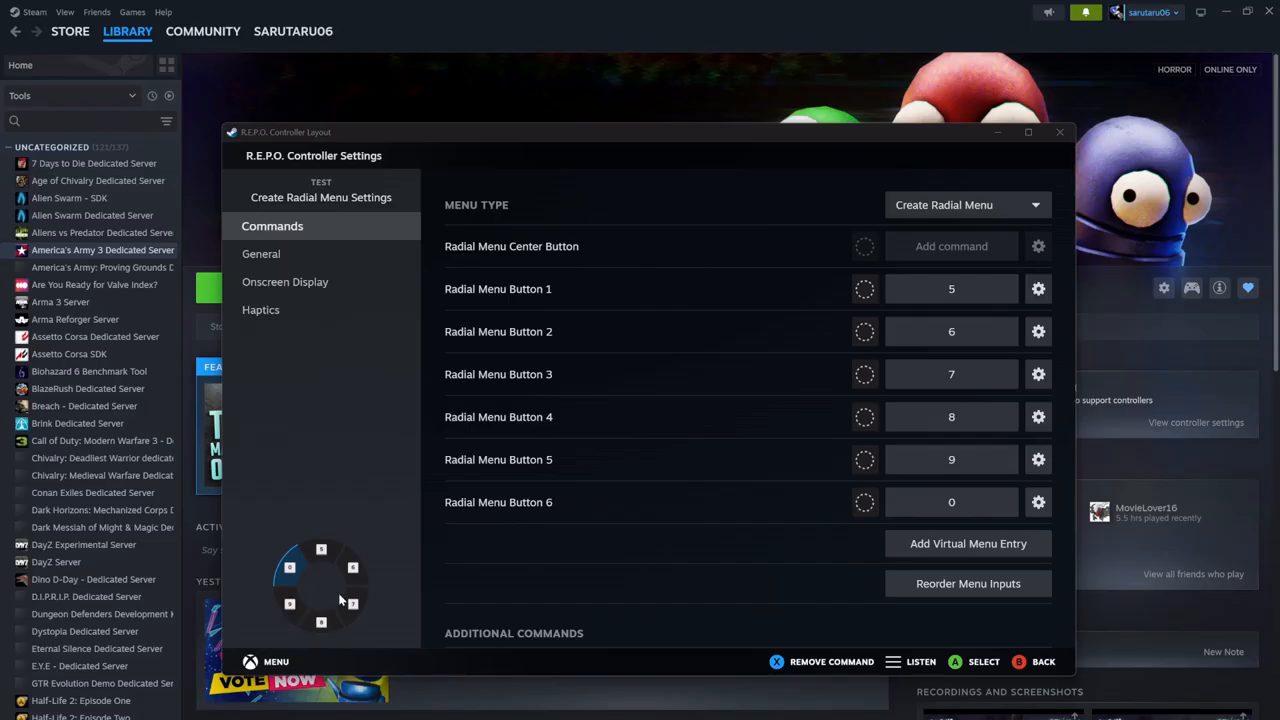
# Browse the icon categories for Radial Menu Button 1 and choose the crossed swords icon.
pyautogui.click(864, 289)
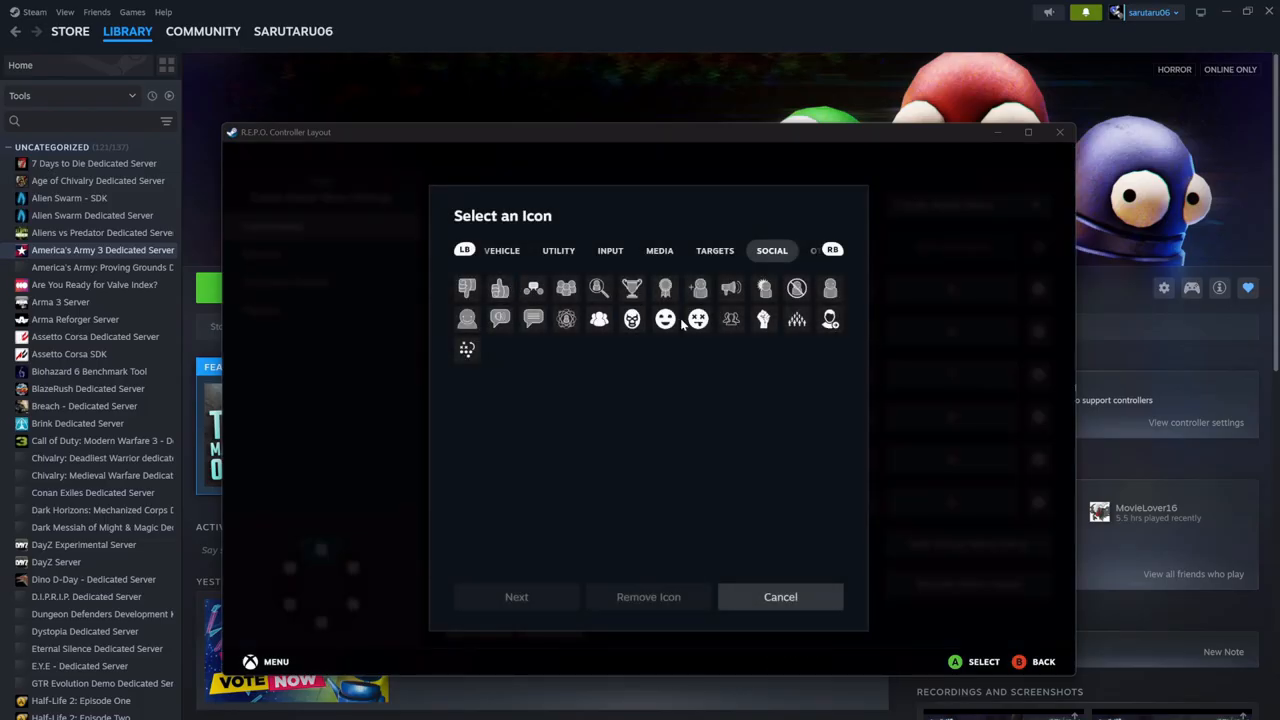
pyautogui.click(506, 249)
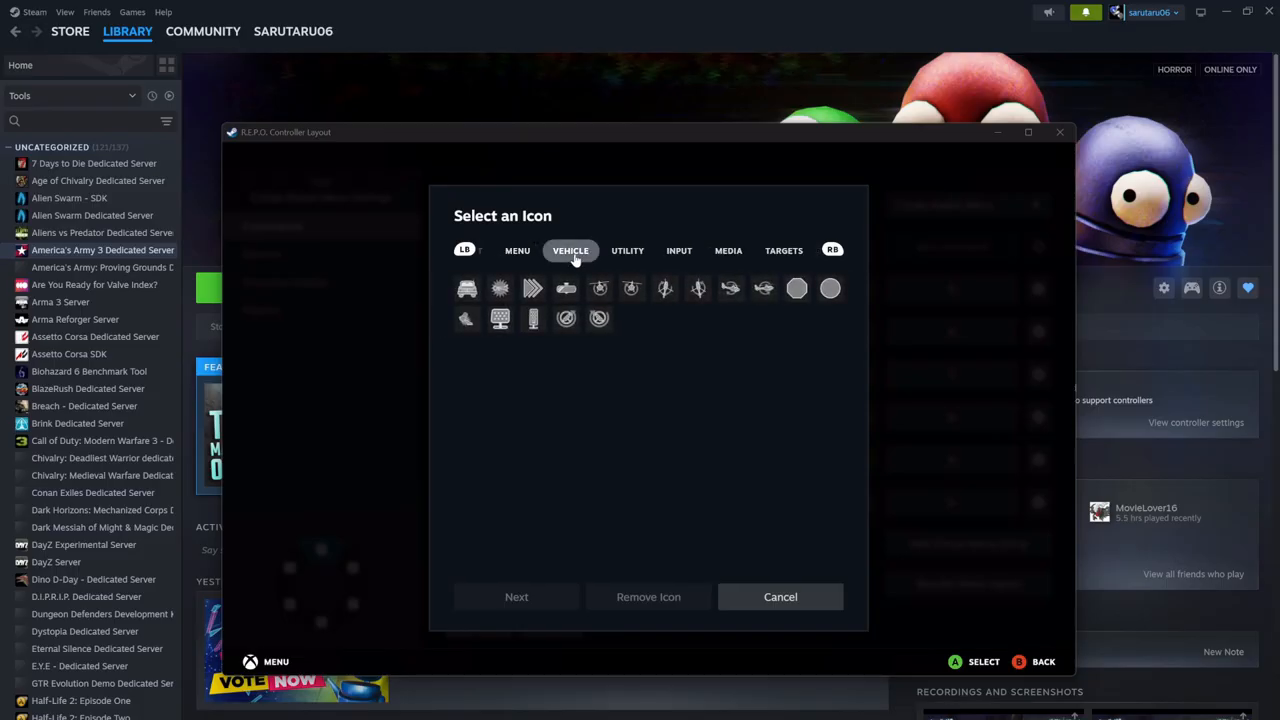
pyautogui.click(627, 250)
pyautogui.click(670, 252)
pyautogui.click(728, 250)
pyautogui.click(784, 250)
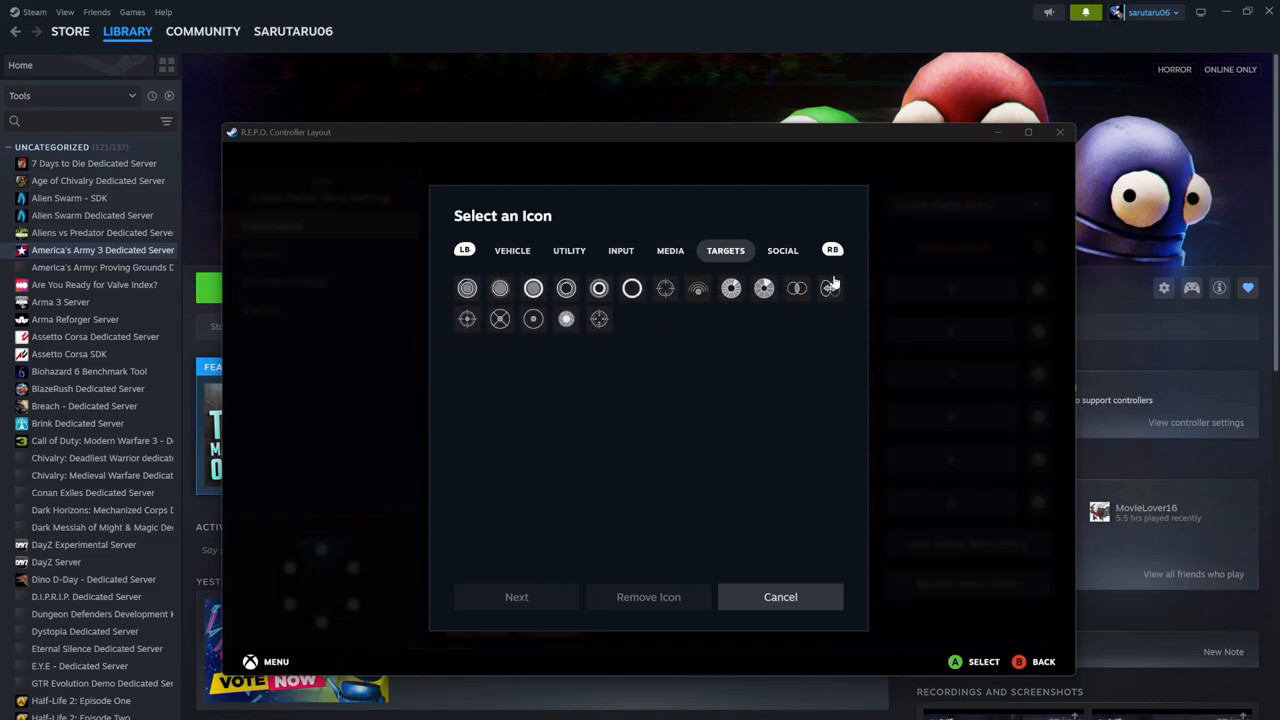
pyautogui.press('pagedown')
pyautogui.press('pagedown')
pyautogui.press('pagedown')
pyautogui.press('pagedown')
pyautogui.press('pagedown')
pyautogui.press('pagedown')
pyautogui.click(598, 288)
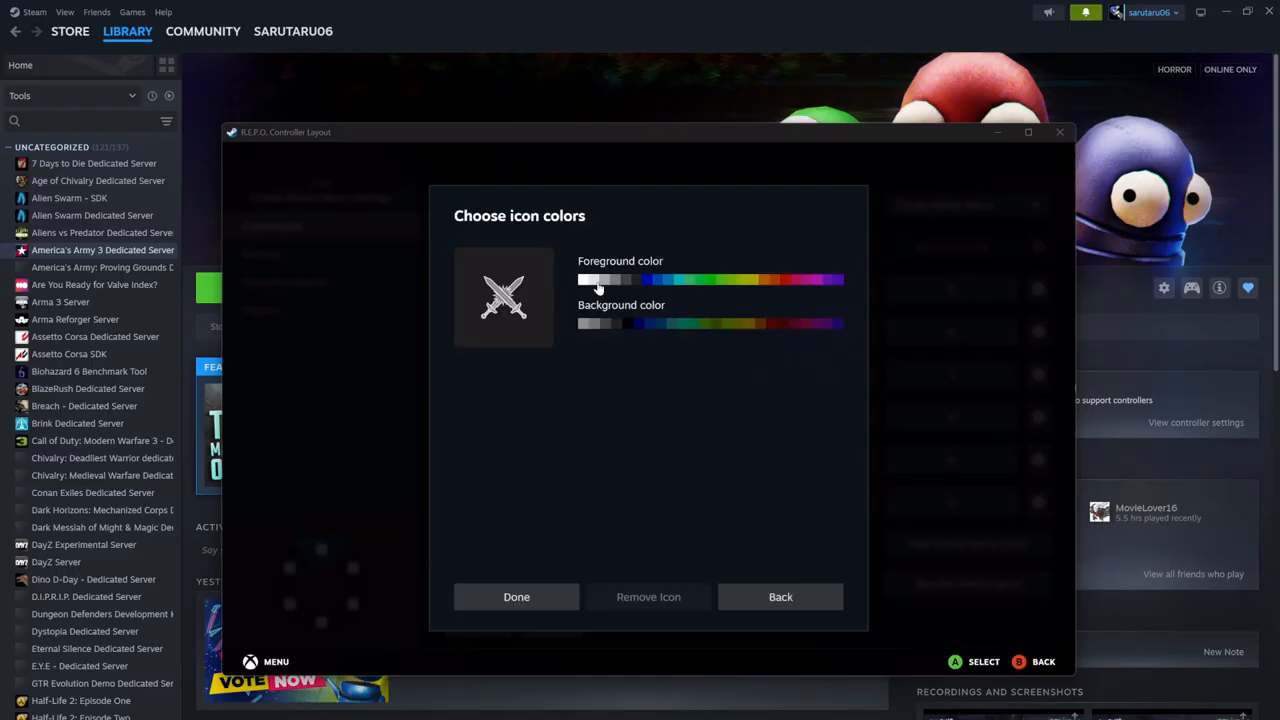
# Give the crossed swords icon a red foreground and a black background, and apply it to Radial Menu Button 1.
pyautogui.click(785, 282)
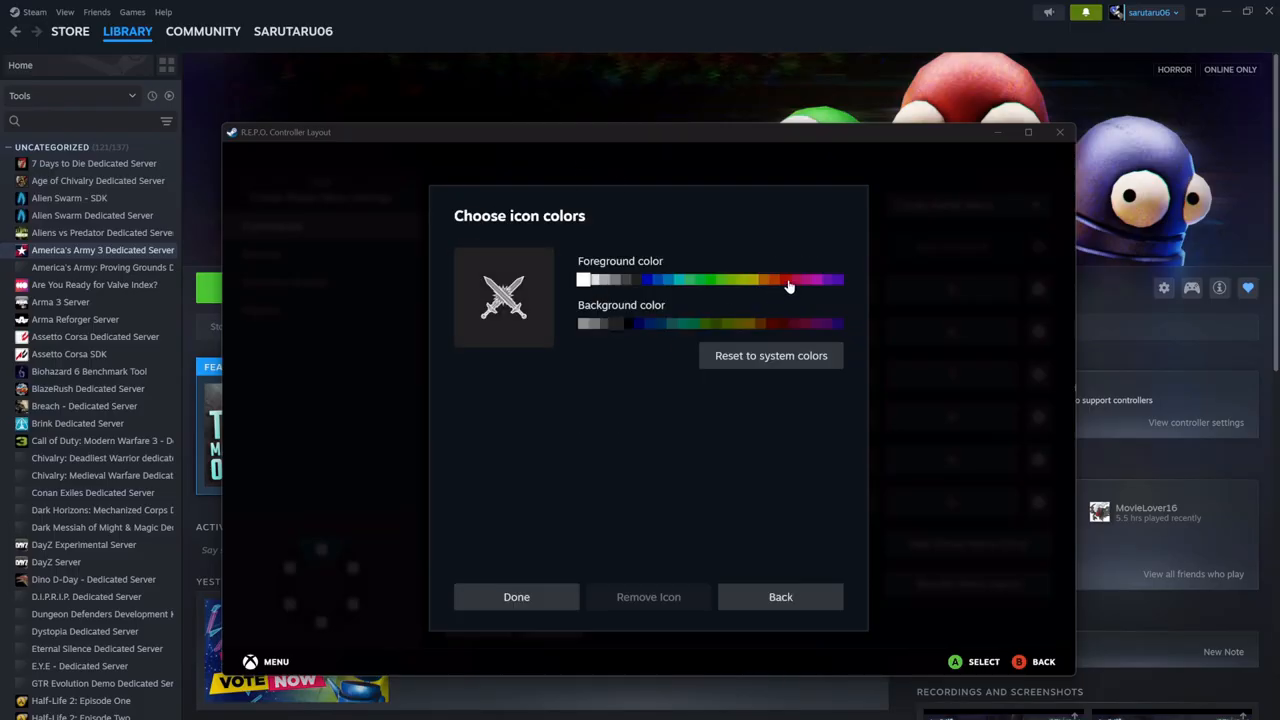
pyautogui.click(627, 327)
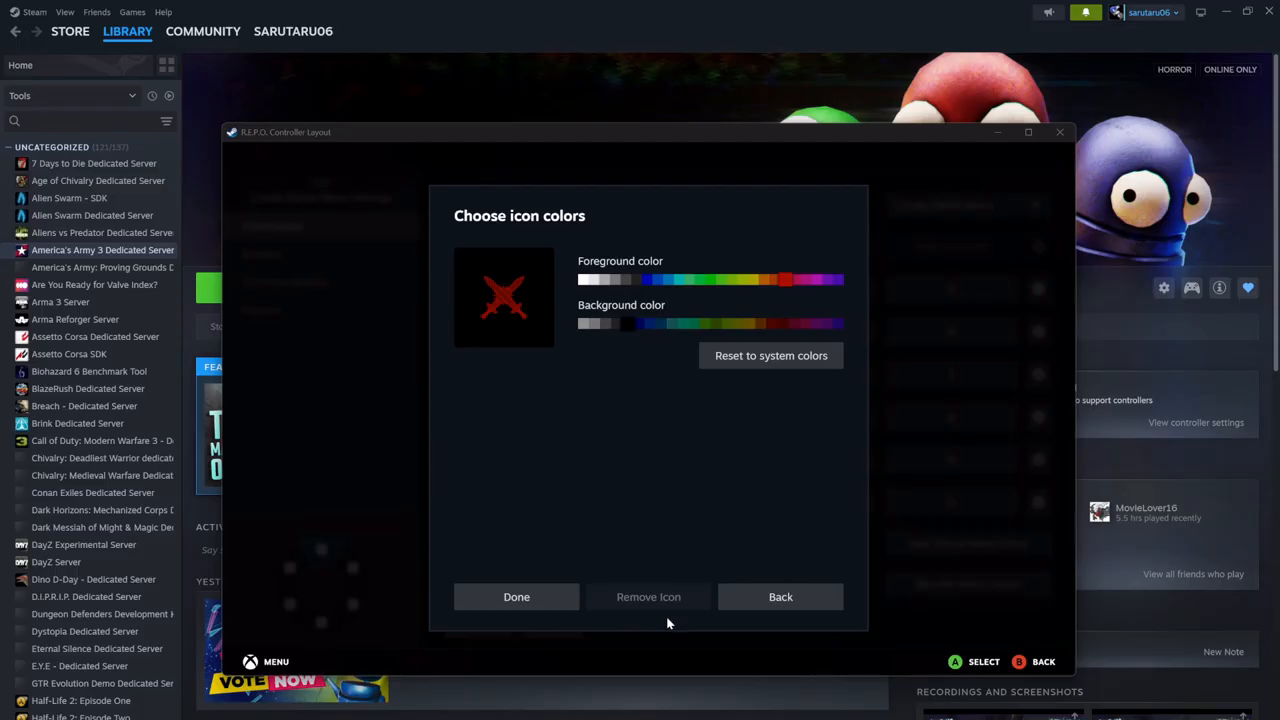
pyautogui.click(540, 600)
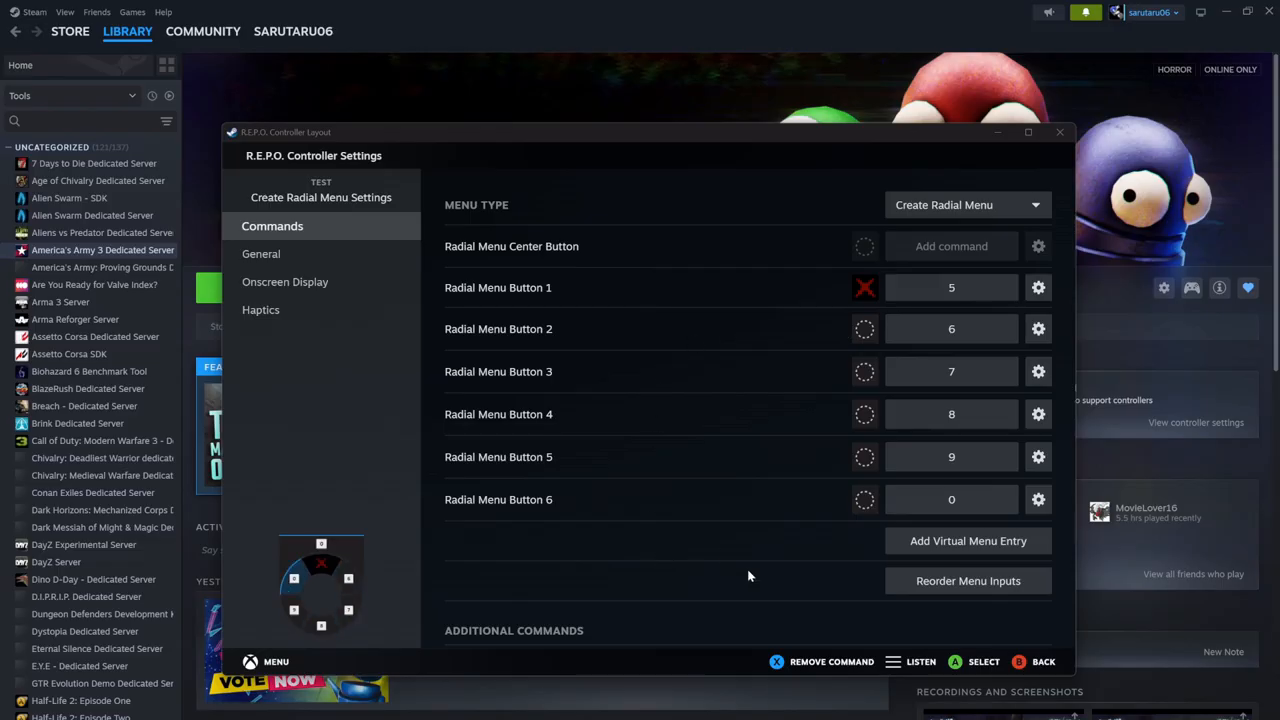
# Check the icons and key bindings of the existing Expressions radial menu, and return to the virtual menus list.
pyautogui.click(1040, 662)
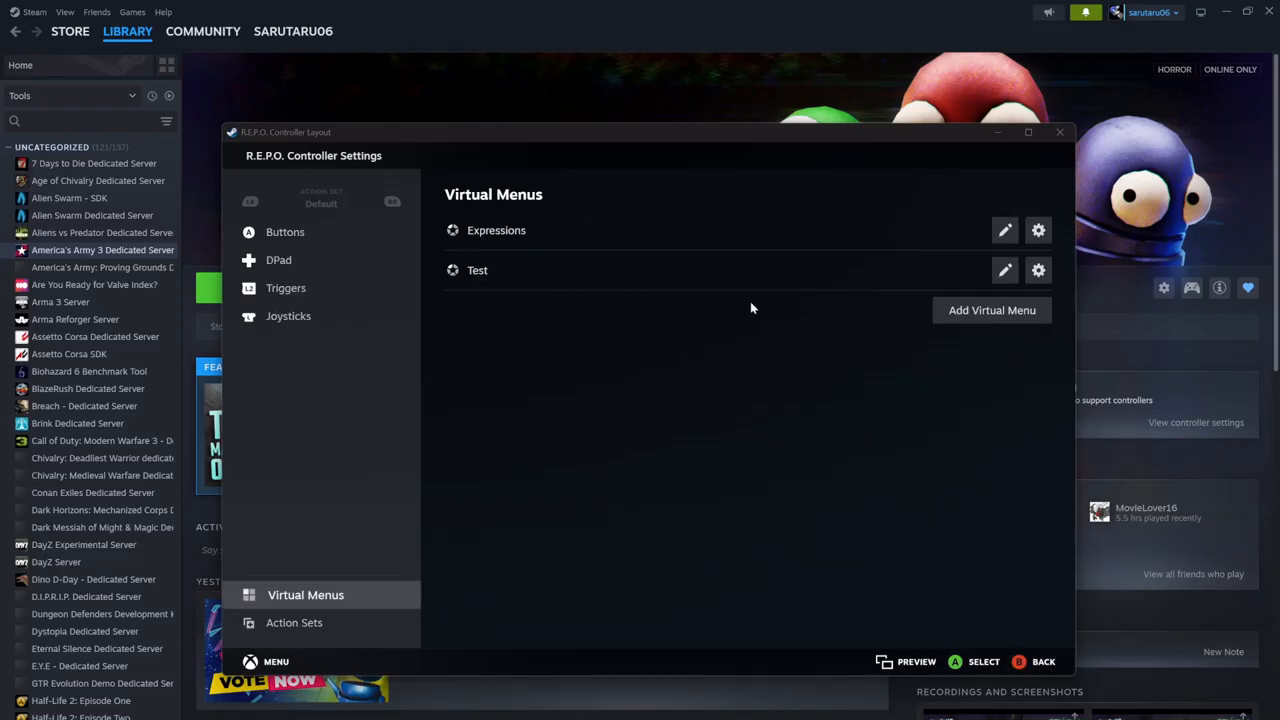
pyautogui.click(1005, 230)
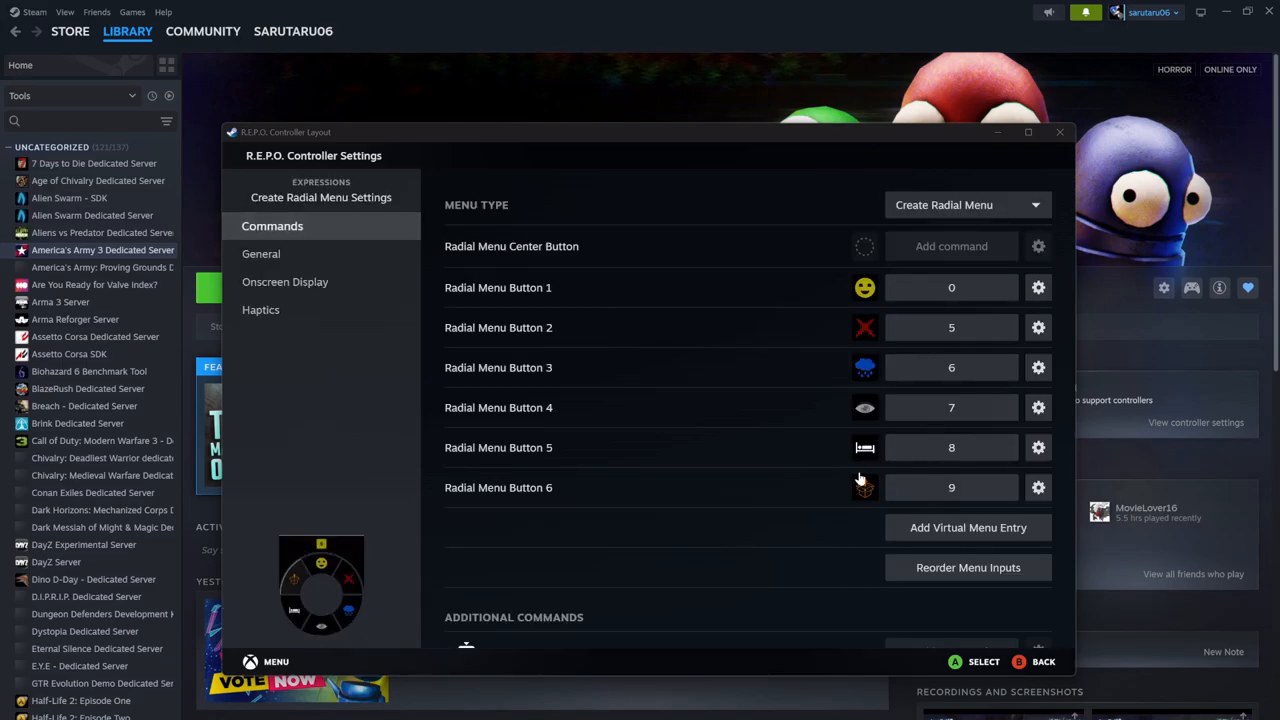
pyautogui.click(1040, 662)
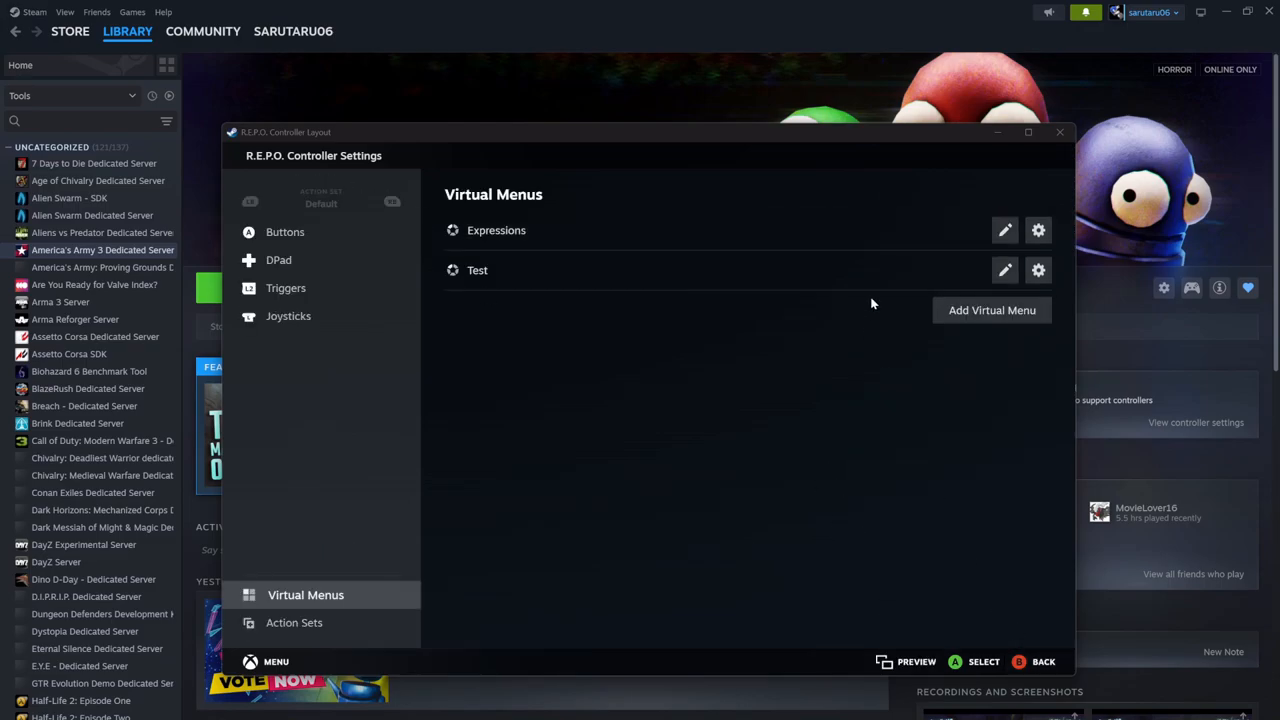
# Open the Test radial menu and examine the command options and regular press settings of Radial Menu Button 1.
pyautogui.click(1005, 270)
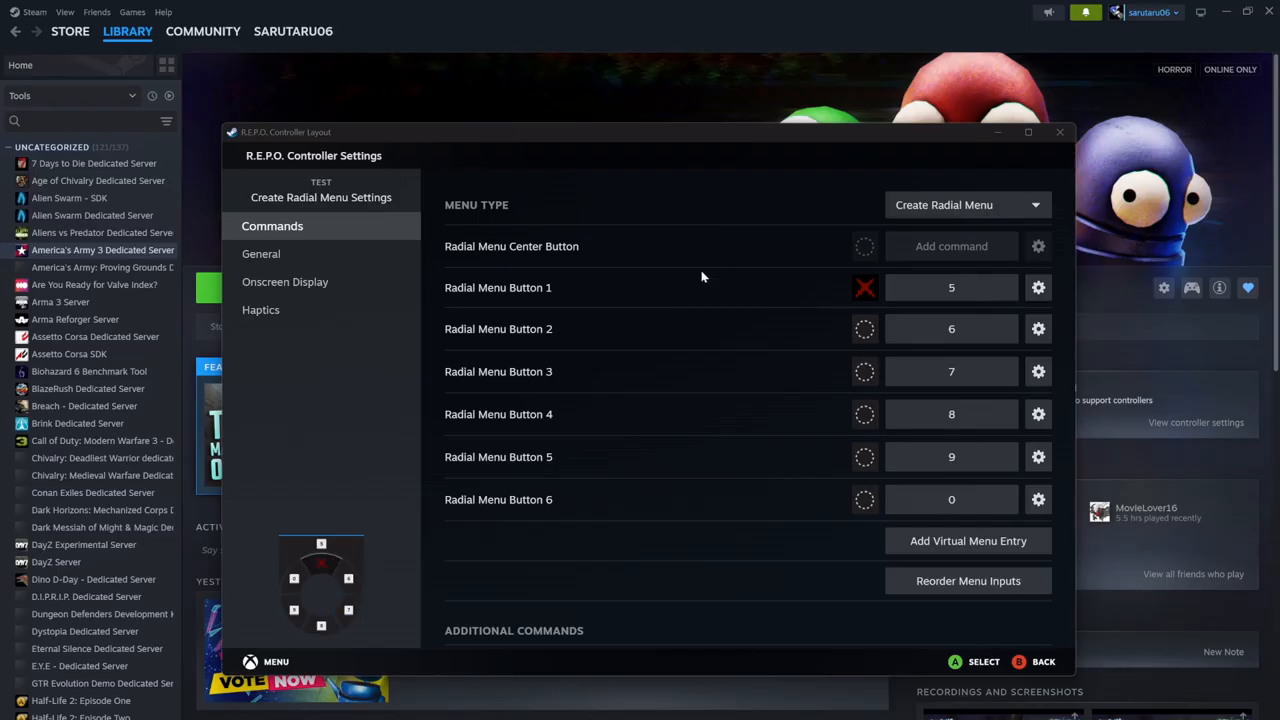
pyautogui.click(1040, 289)
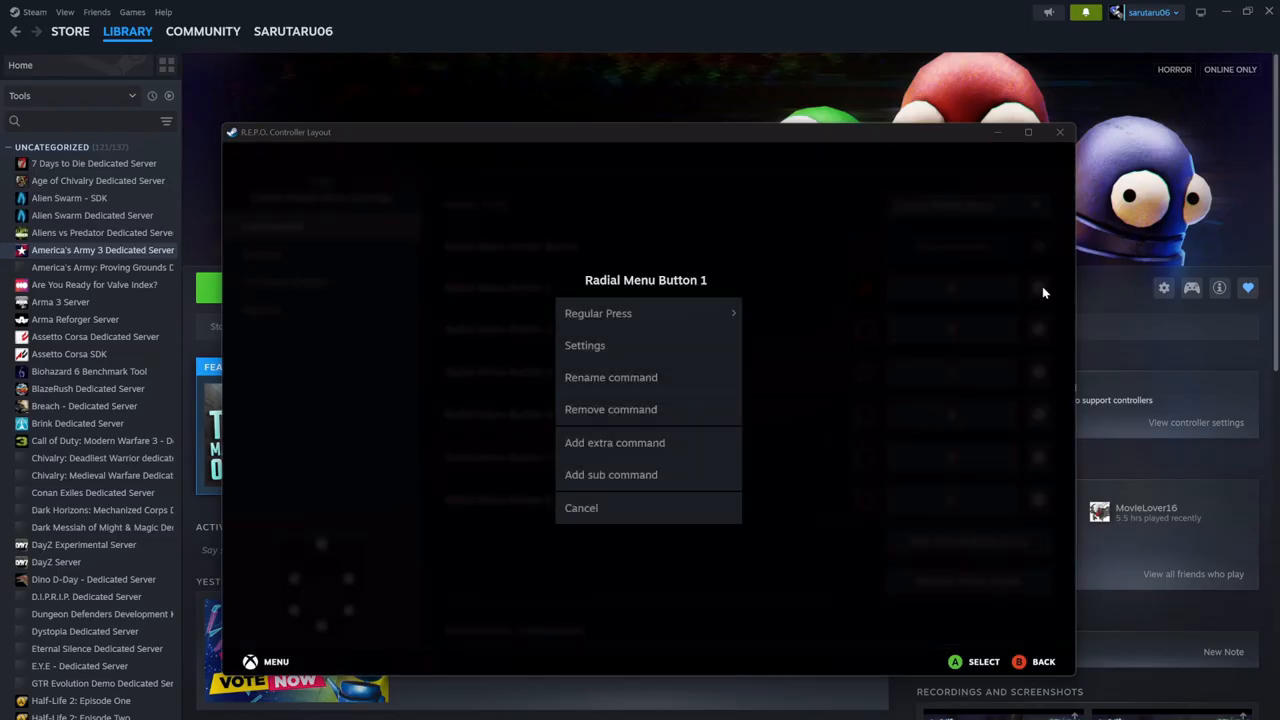
pyautogui.click(992, 306)
pyautogui.click(1046, 290)
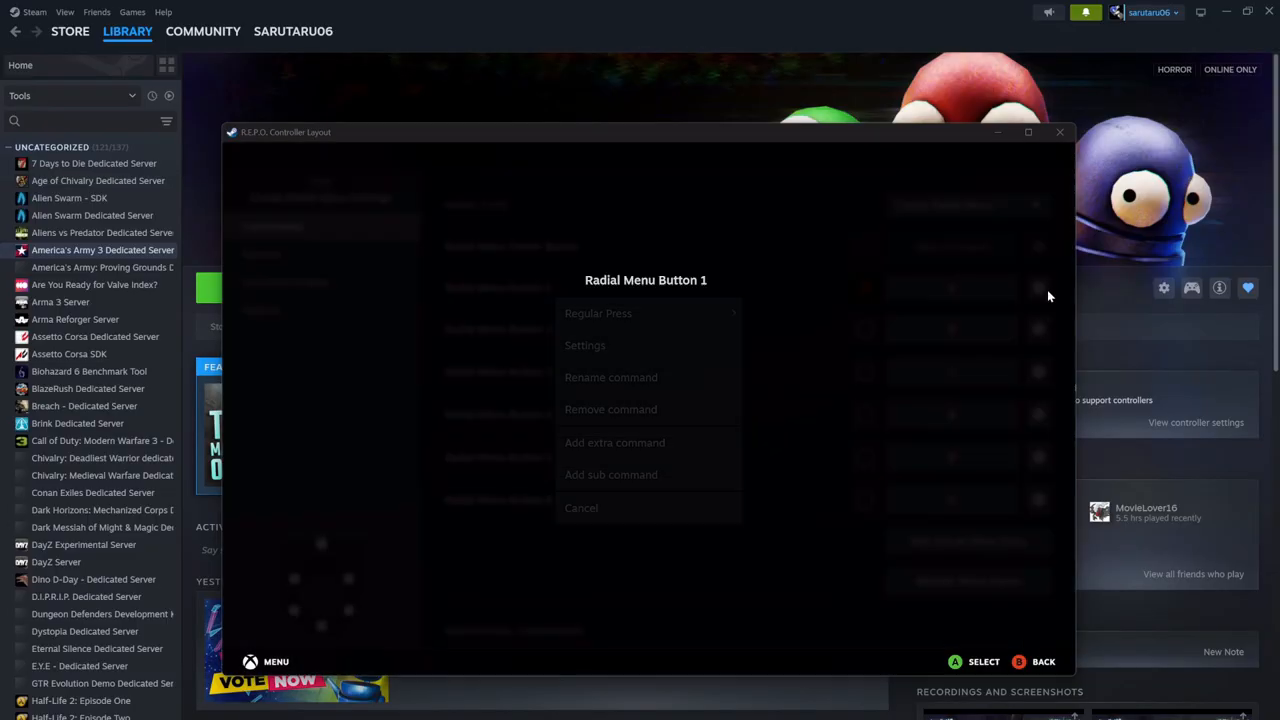
pyautogui.click(594, 346)
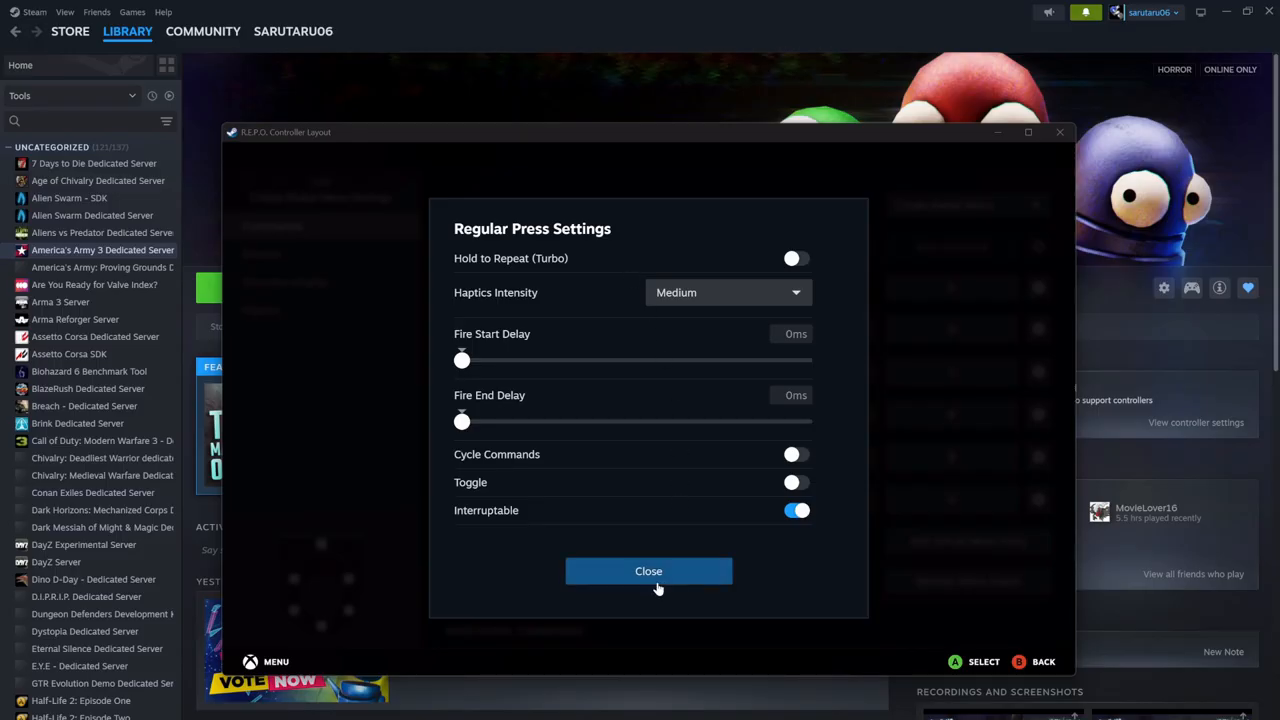
pyautogui.click(795, 259)
pyautogui.click(795, 248)
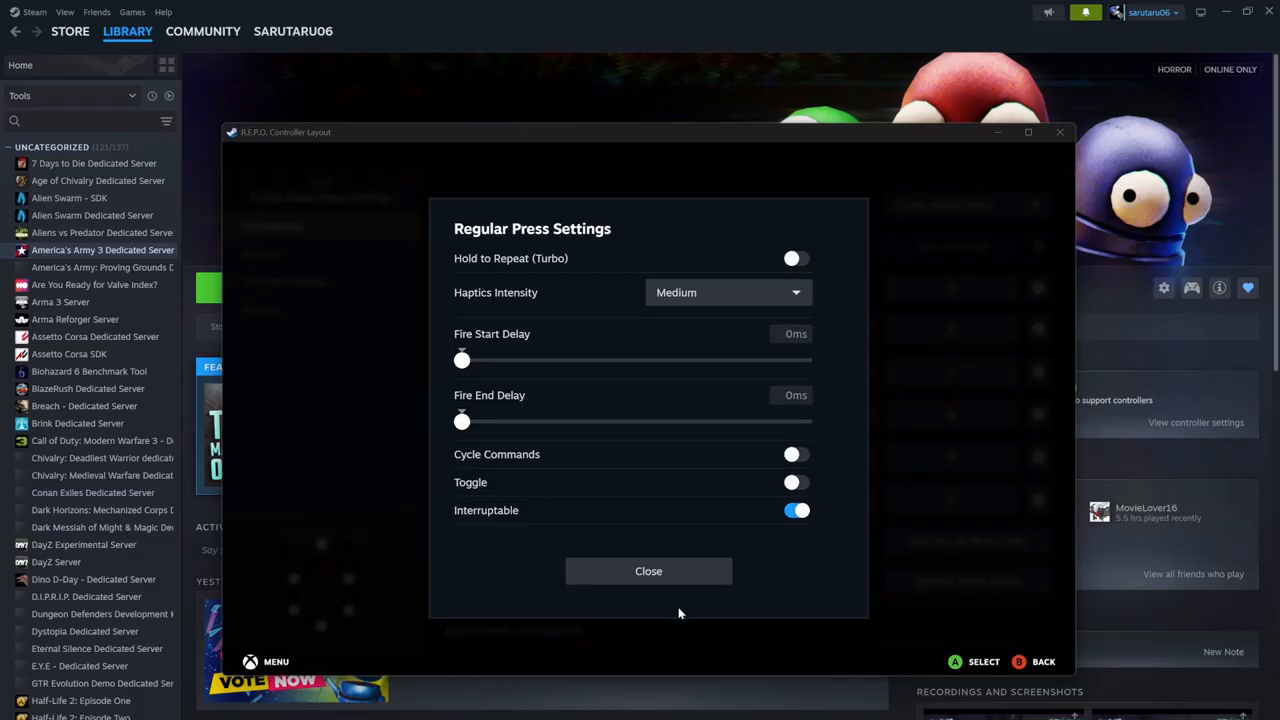
pyautogui.click(671, 576)
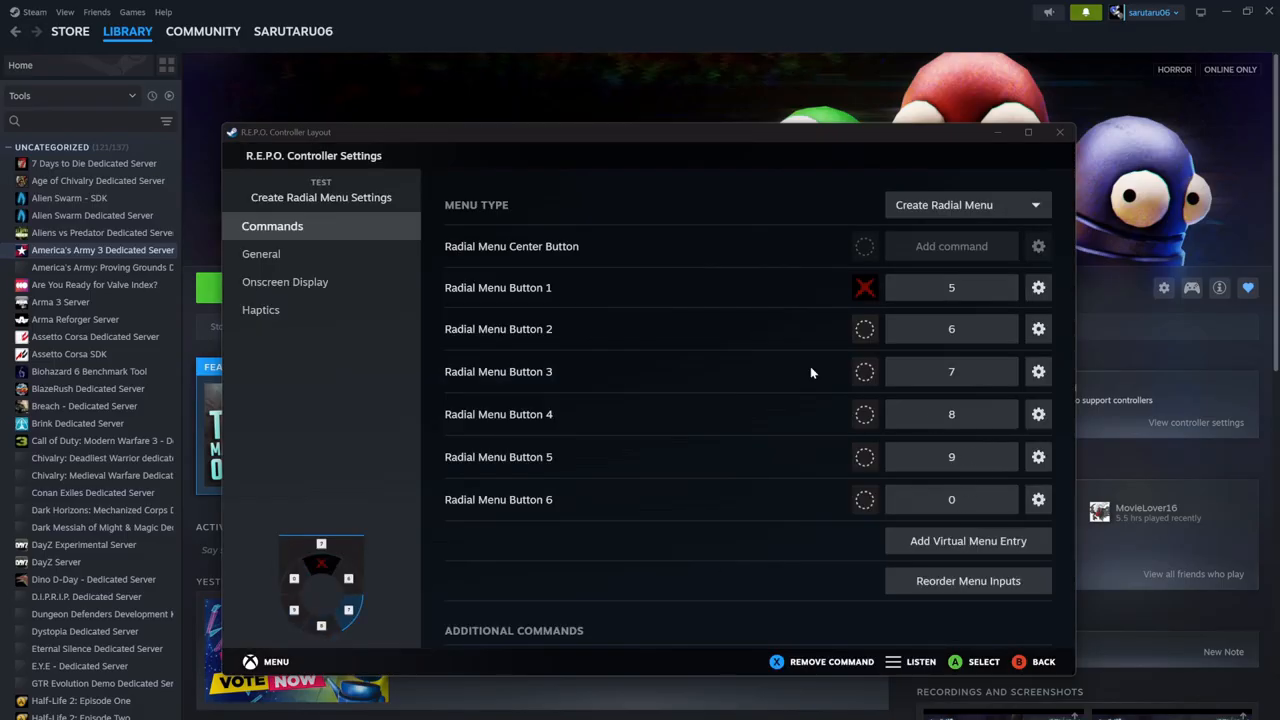
pyautogui.click(1039, 289)
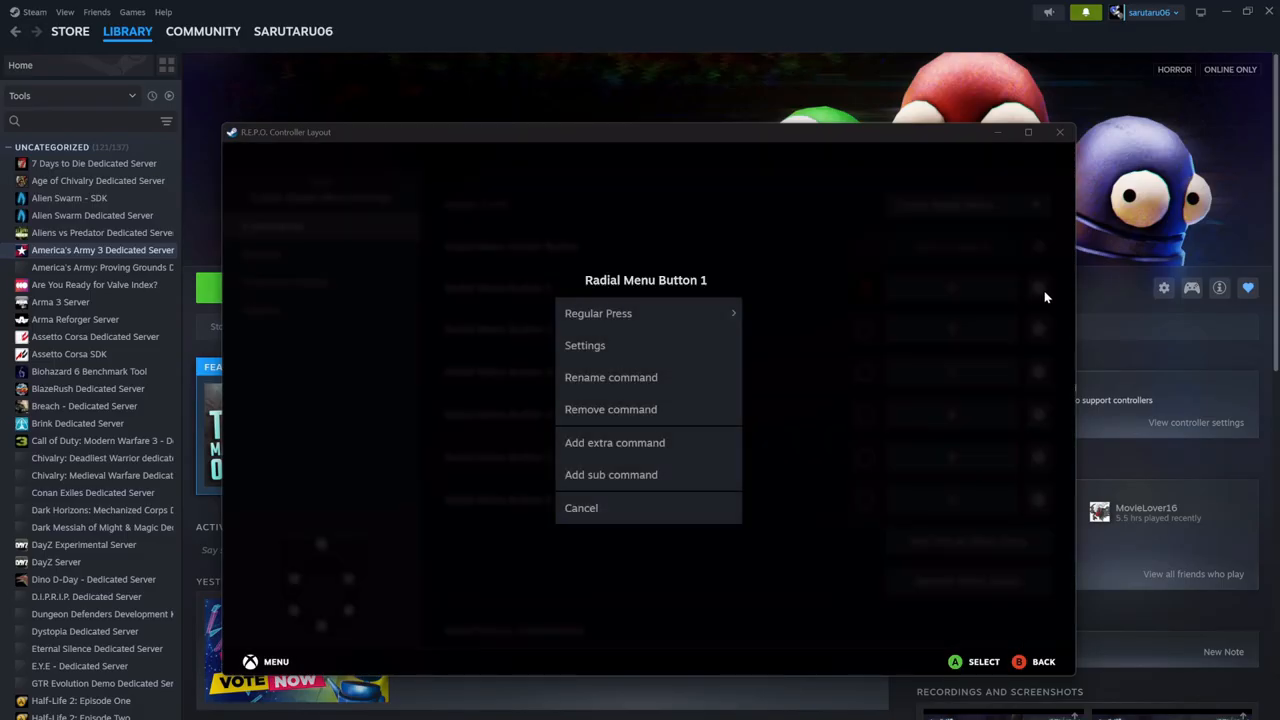
pyautogui.click(1039, 294)
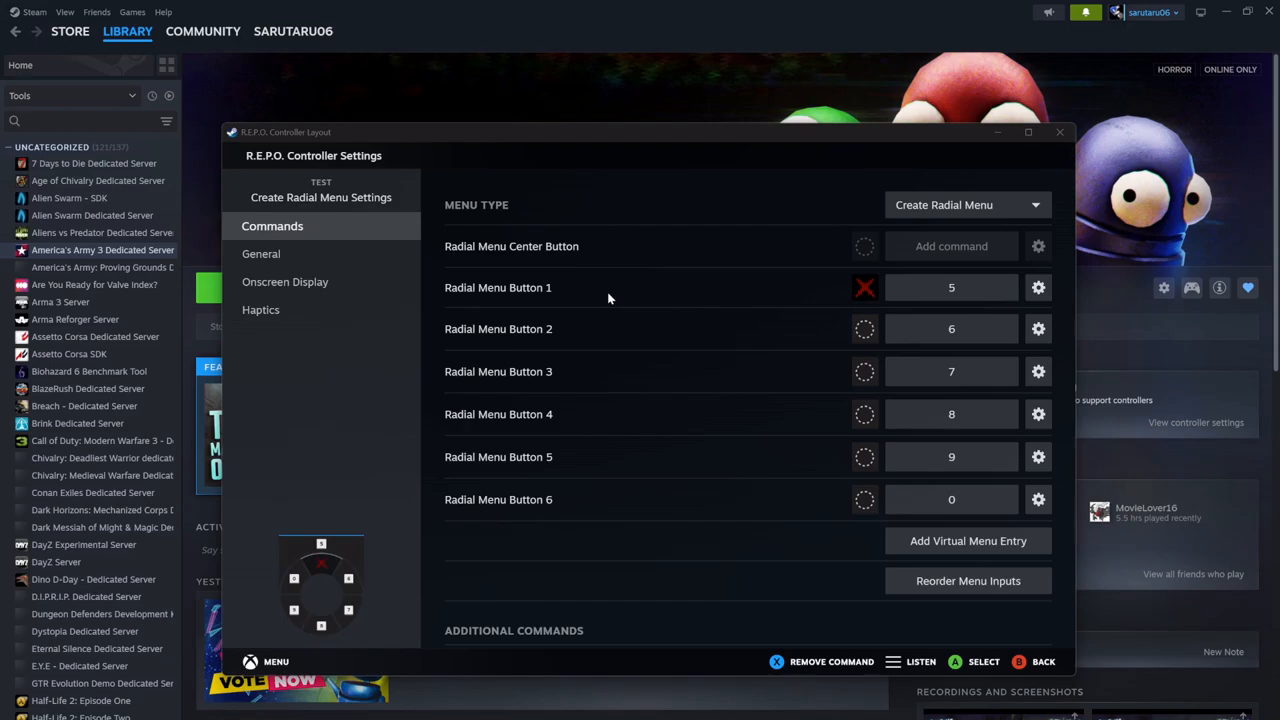
# Set the Test menu's Radial Menu Button Type to Continuous in its general settings.
pyautogui.click(307, 261)
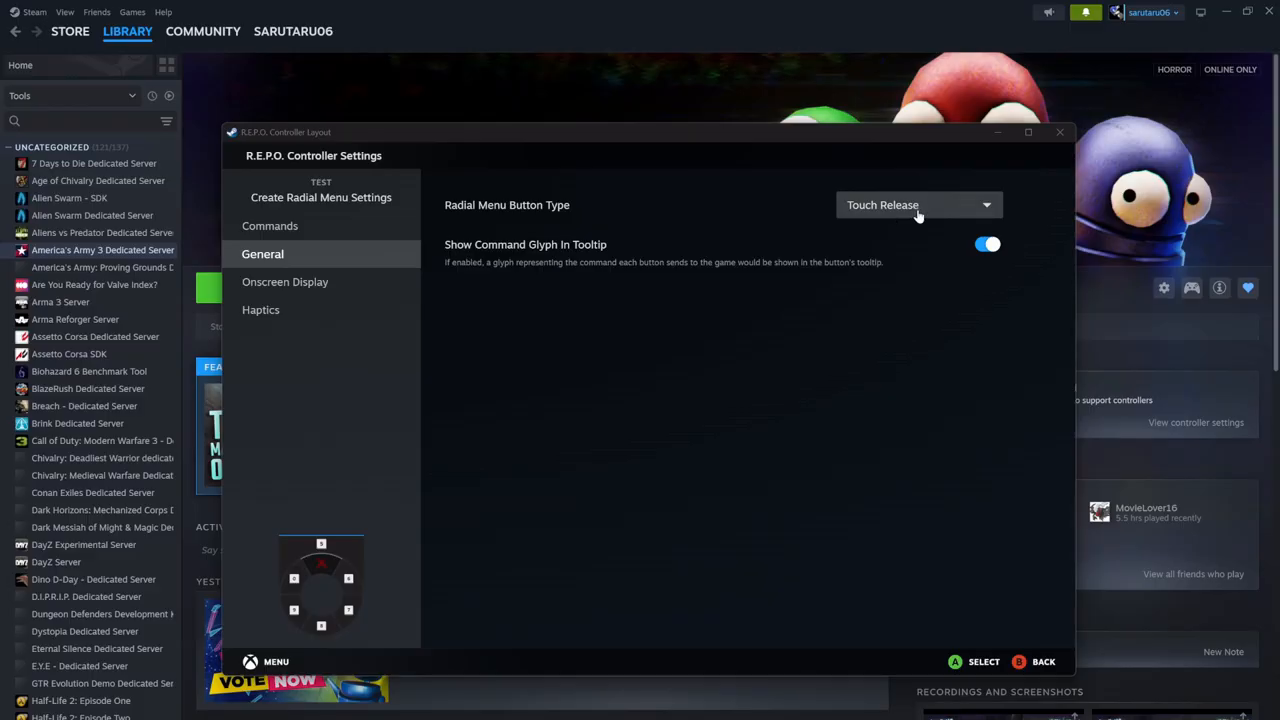
pyautogui.press('Up')
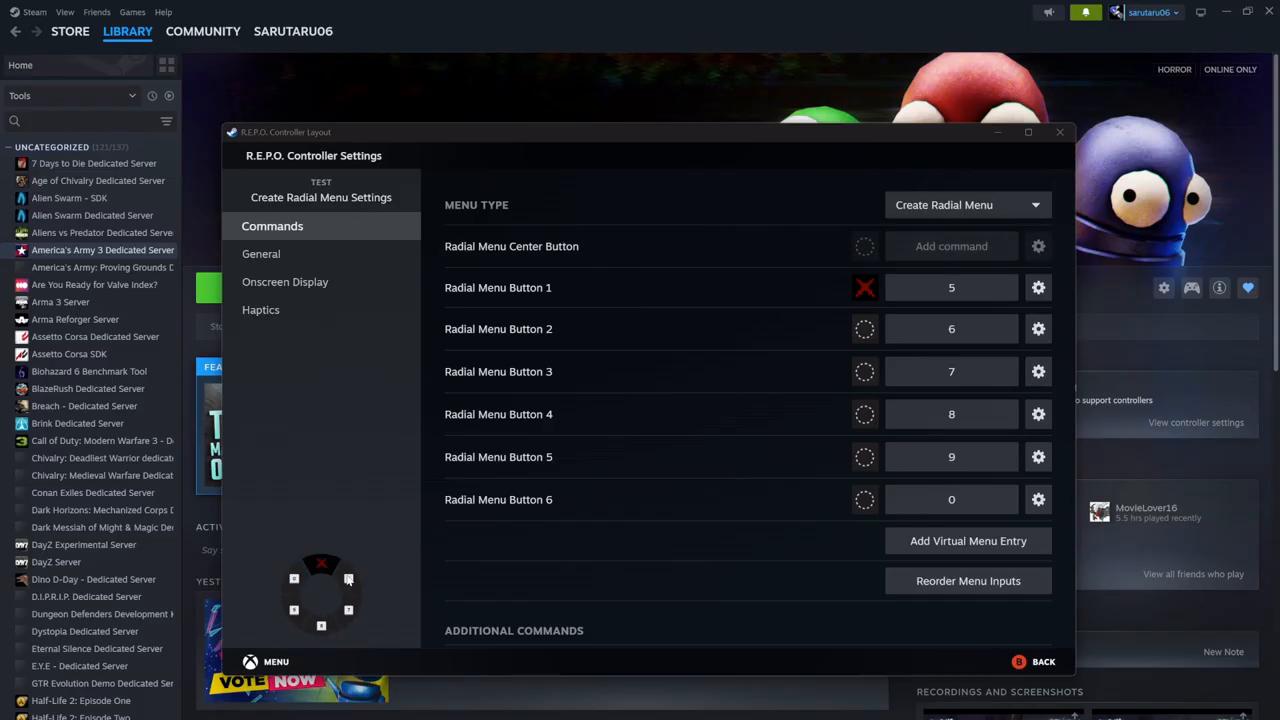
pyautogui.click(250, 254)
pyautogui.click(935, 215)
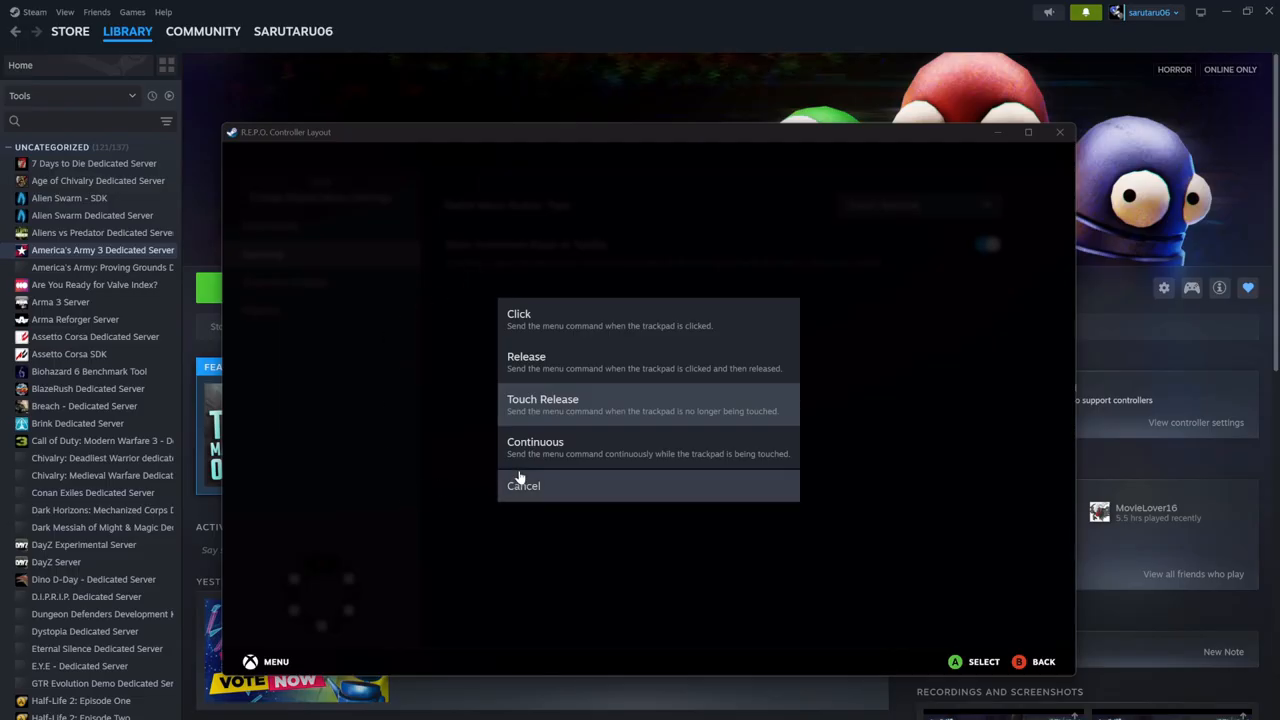
pyautogui.click(593, 455)
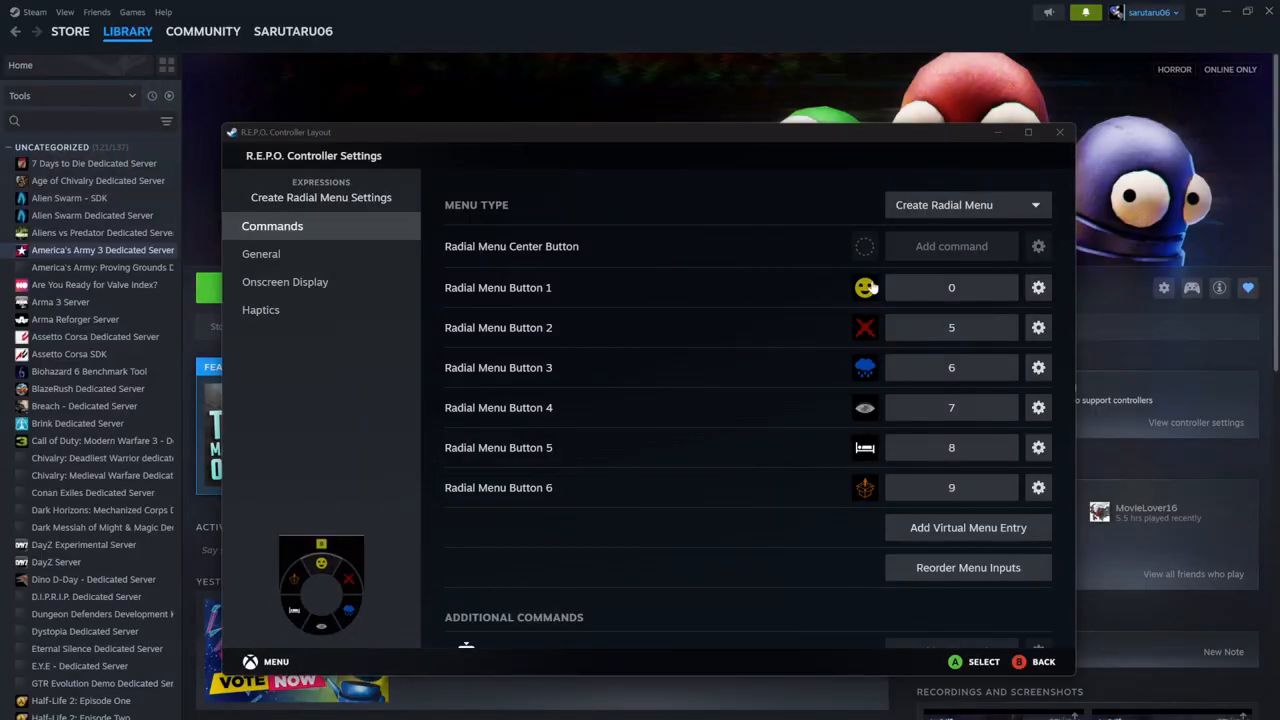
# Inspect the icon chosen for Radial Menu Button 1 of the Expressions menu, and return to the virtual menus list.
pyautogui.click(868, 287)
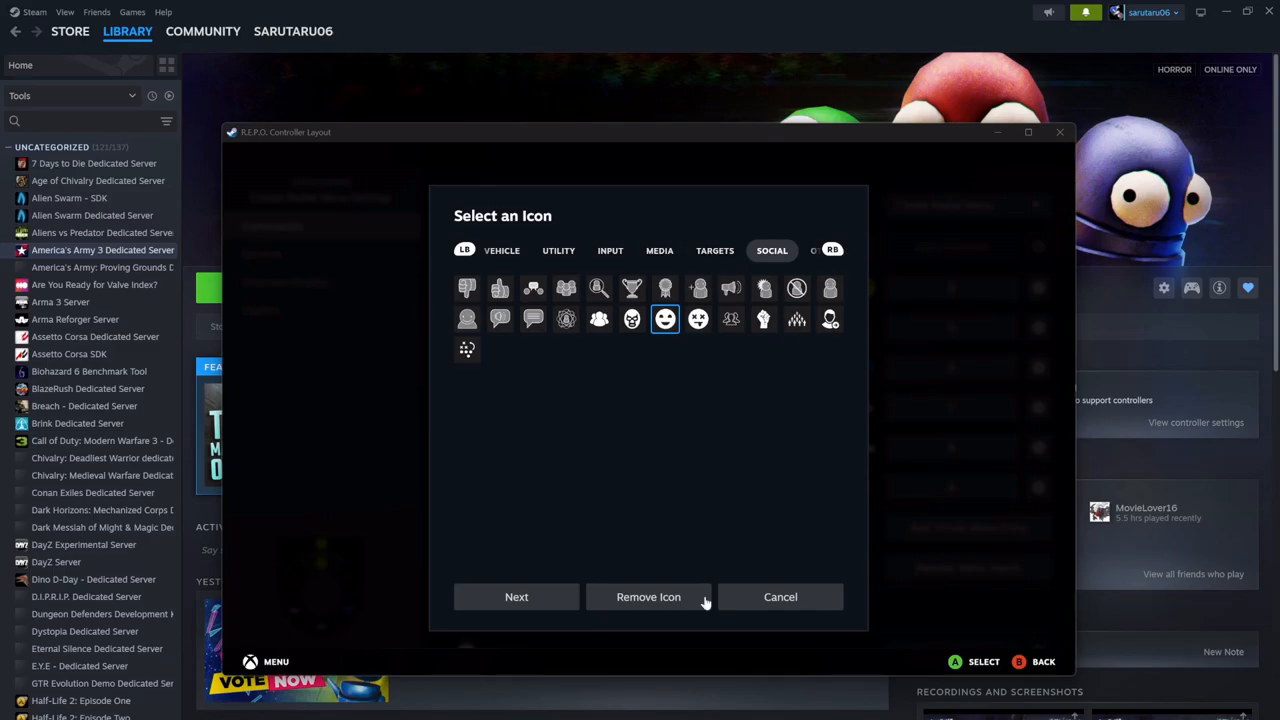
pyautogui.click(788, 605)
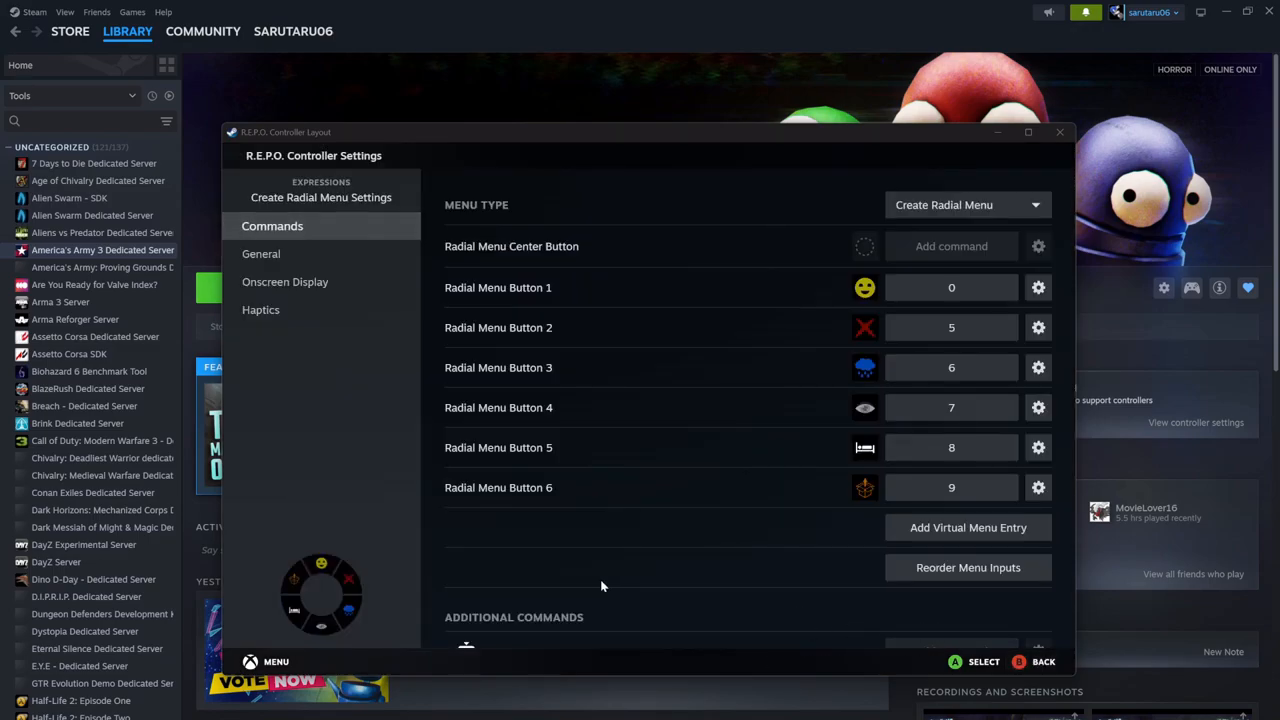
pyautogui.click(1030, 664)
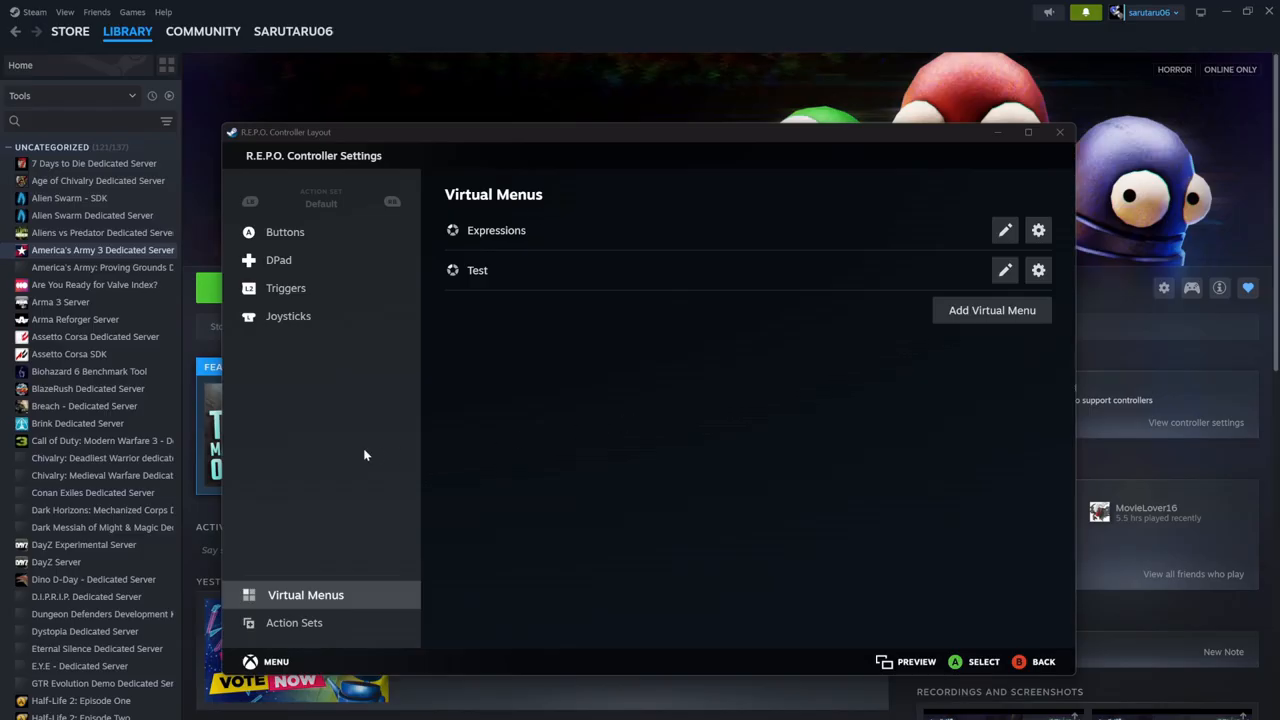
# Review which behaviors and virtual menus can be assigned to the directional pad, leaving its behavior as it is.
pyautogui.click(301, 318)
pyautogui.click(285, 259)
pyautogui.click(965, 230)
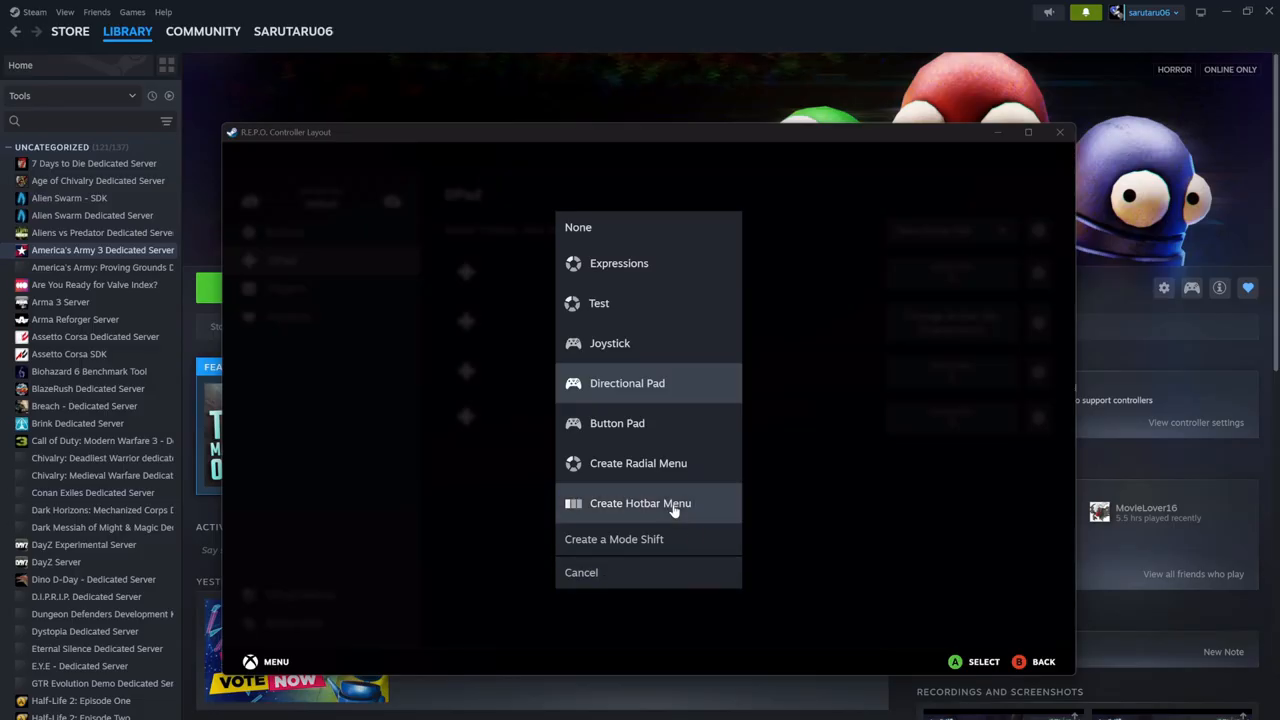
pyautogui.click(923, 572)
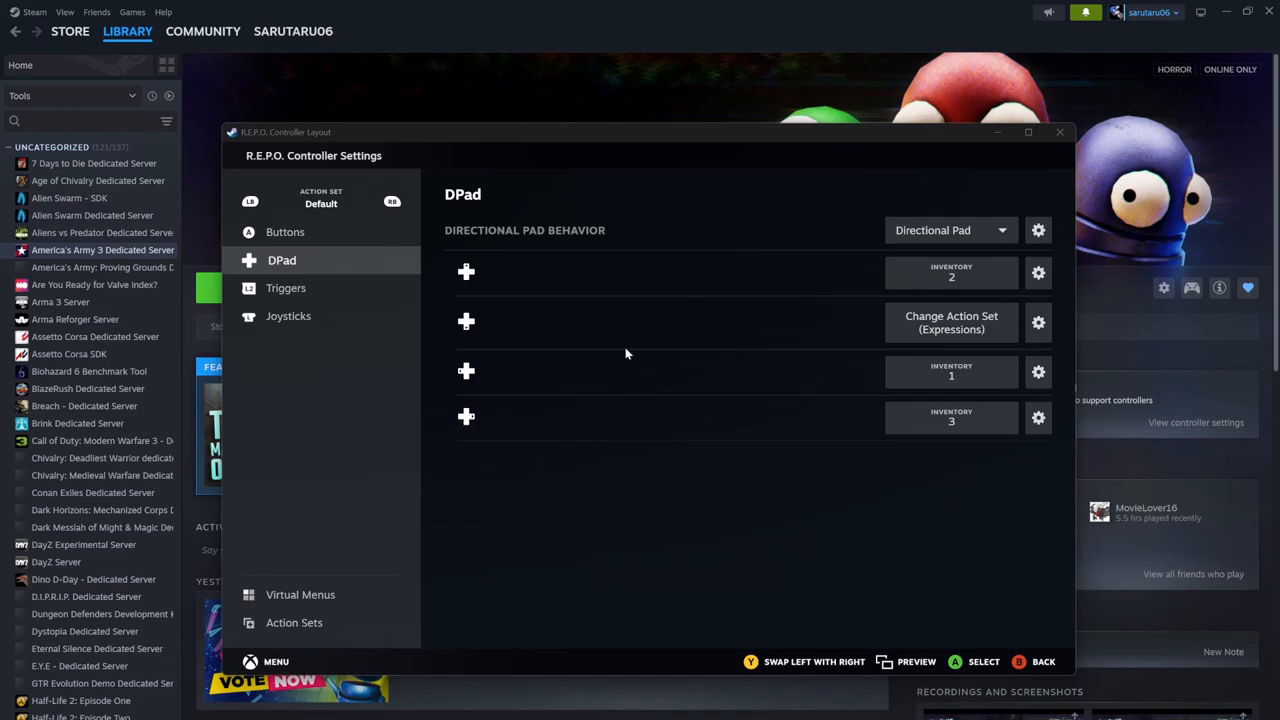
# Compare the joystick behaviors of the Default action set with those of the Expressions action set.
pyautogui.click(348, 320)
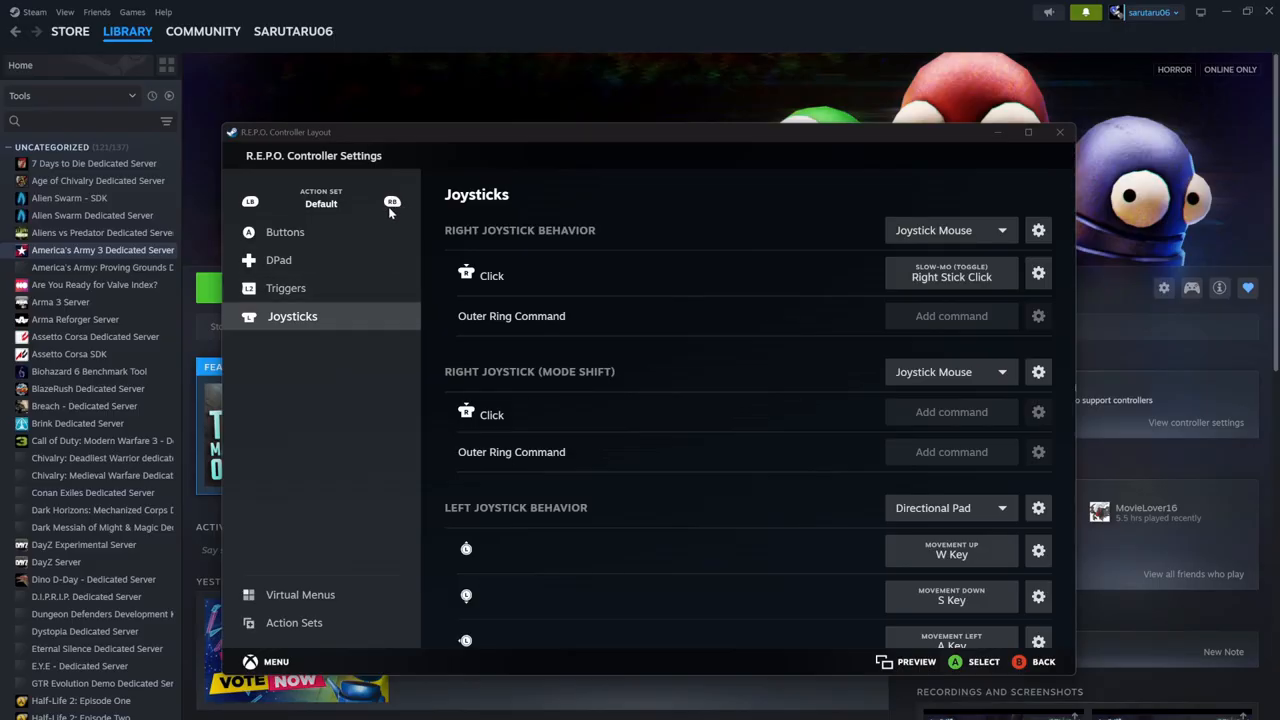
pyautogui.scroll(-3, 740, 388)
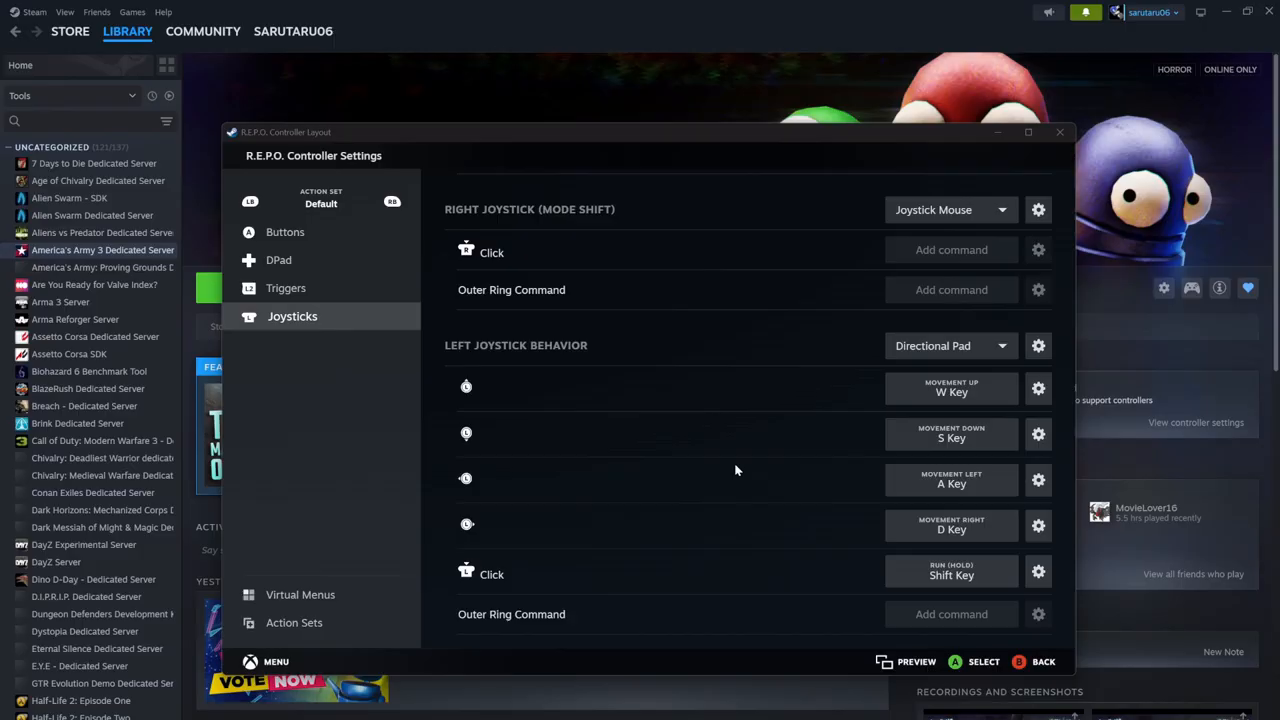
pyautogui.scroll(3, 728, 487)
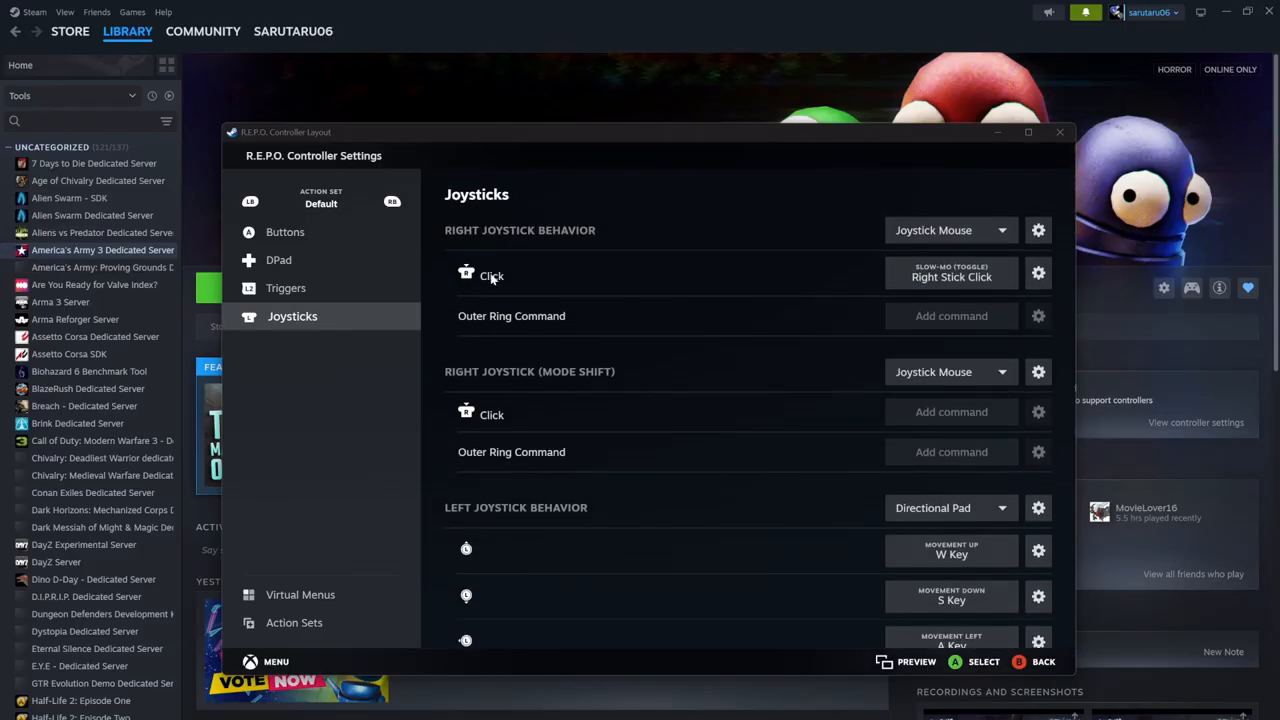
pyautogui.click(397, 203)
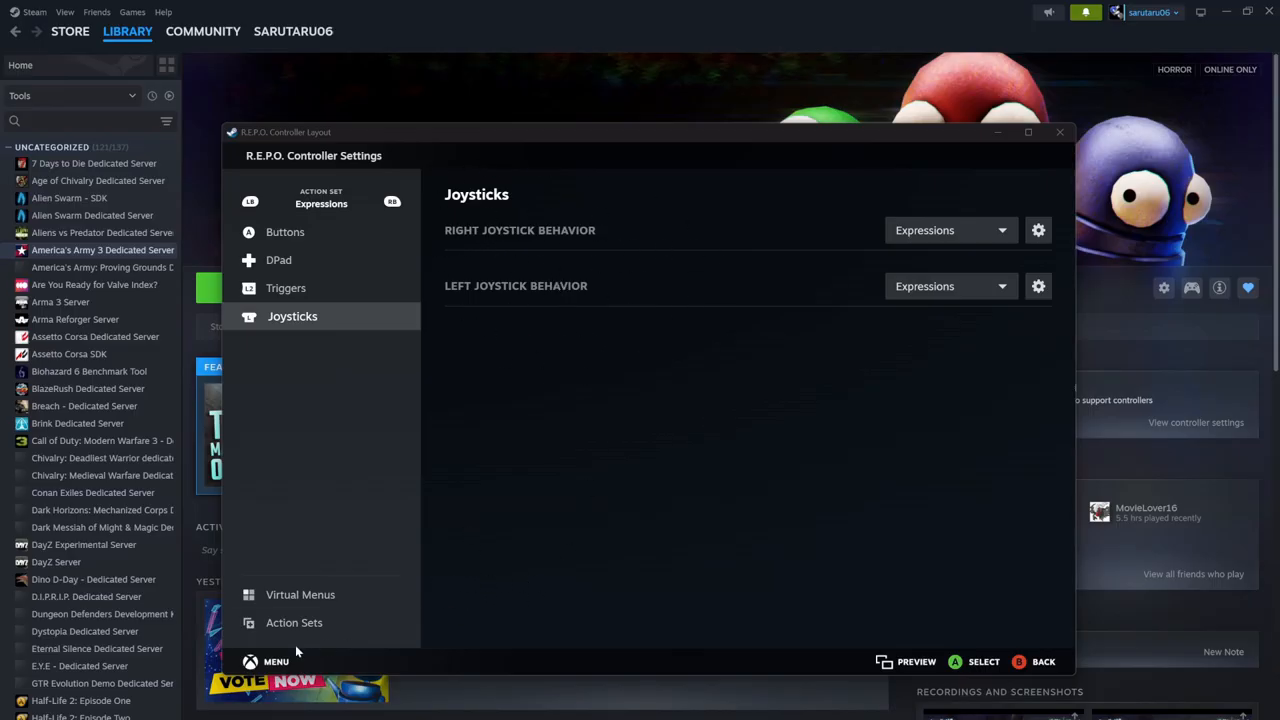
# Add an action set named Profile without copying a layout from another set.
pyautogui.click(315, 628)
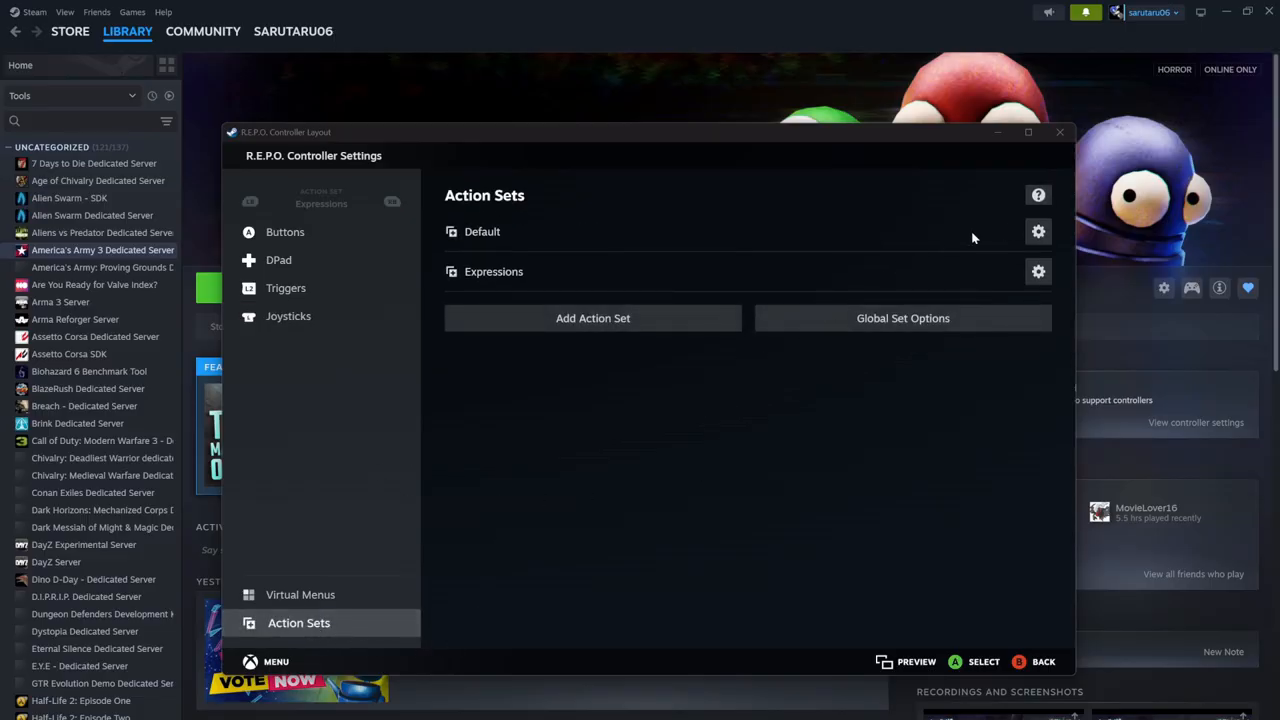
pyautogui.click(656, 325)
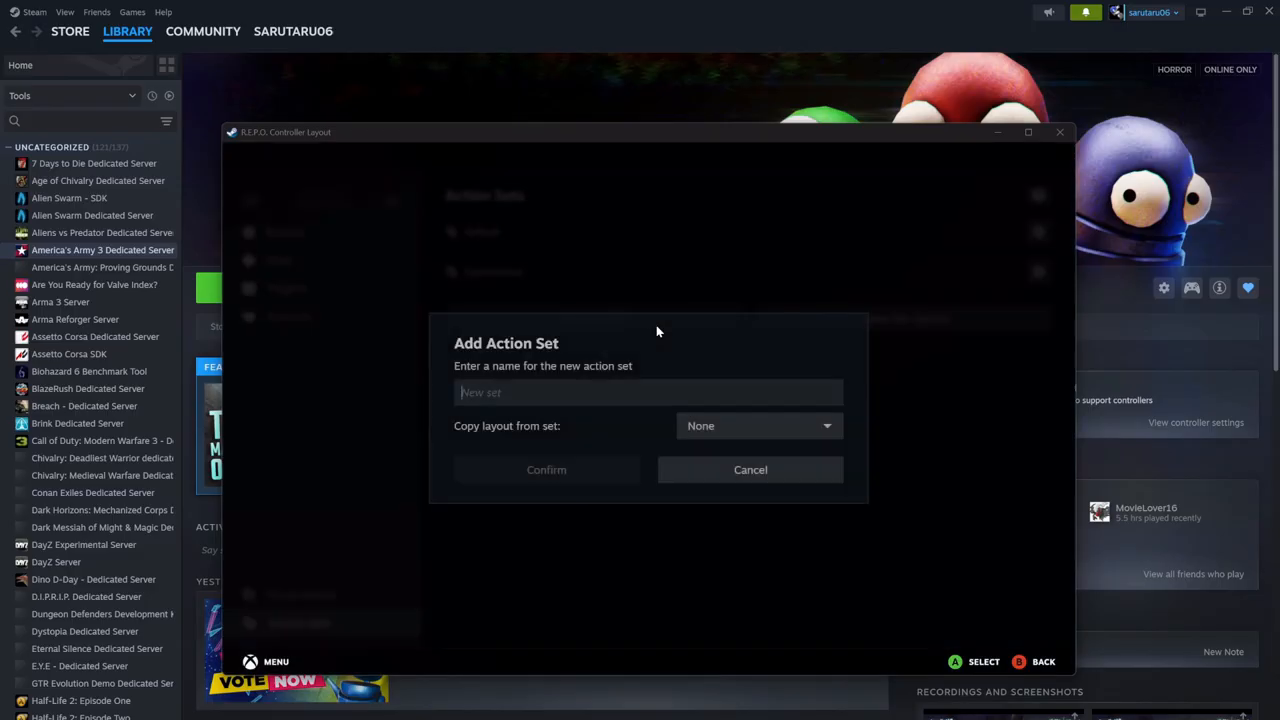
pyautogui.click(606, 400)
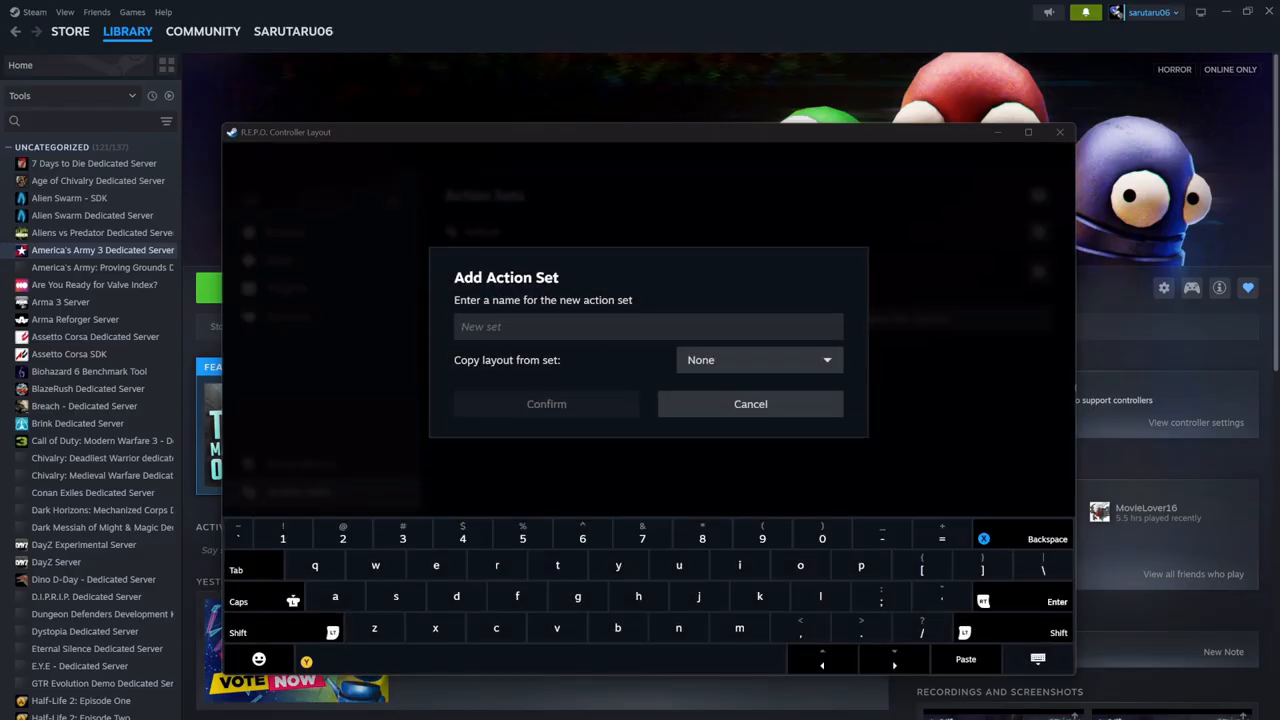
pyautogui.write('Profile')
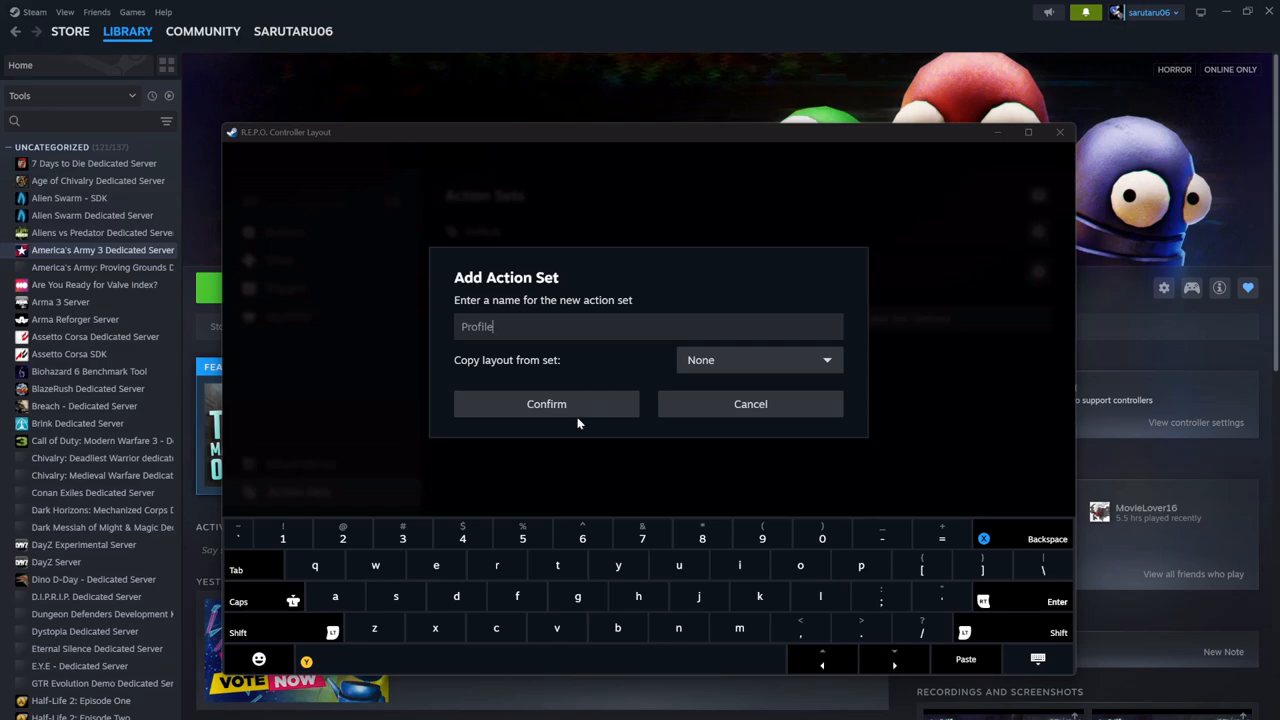
pyautogui.click(613, 399)
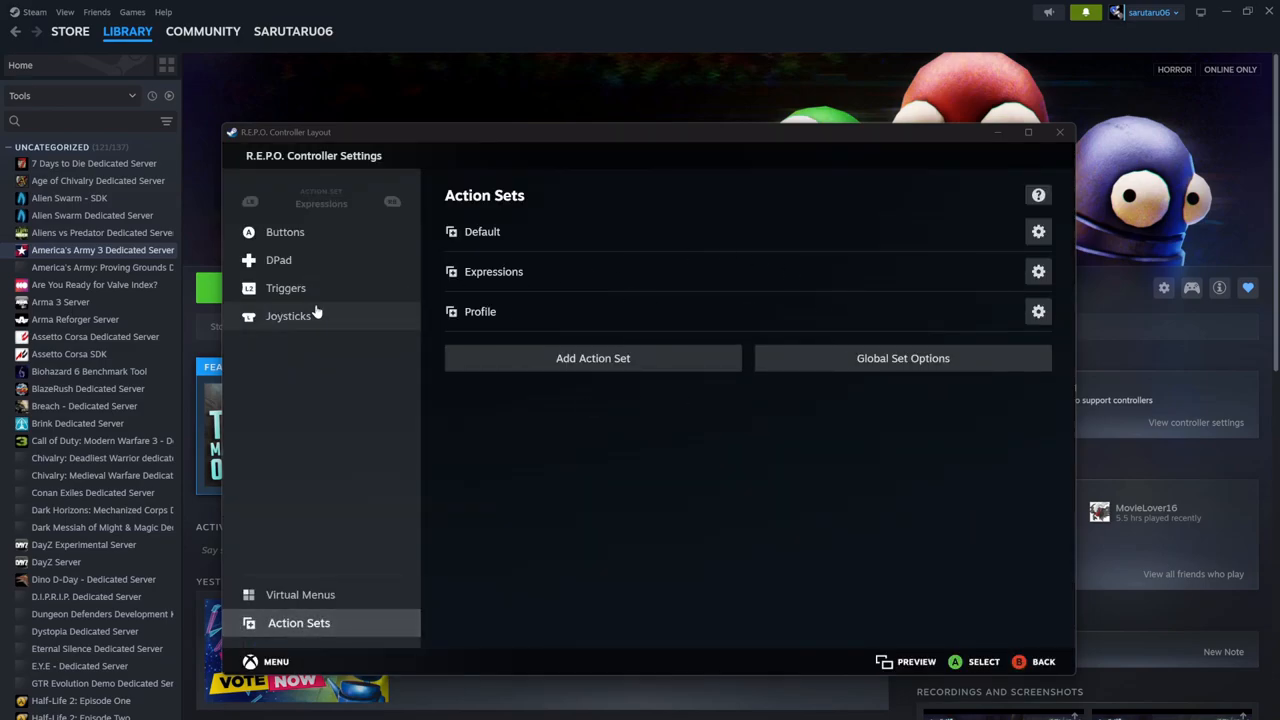
# Cycle through the action sets to Profile and examine its joystick, trigger, DPad and button assignments.
pyautogui.click(247, 202)
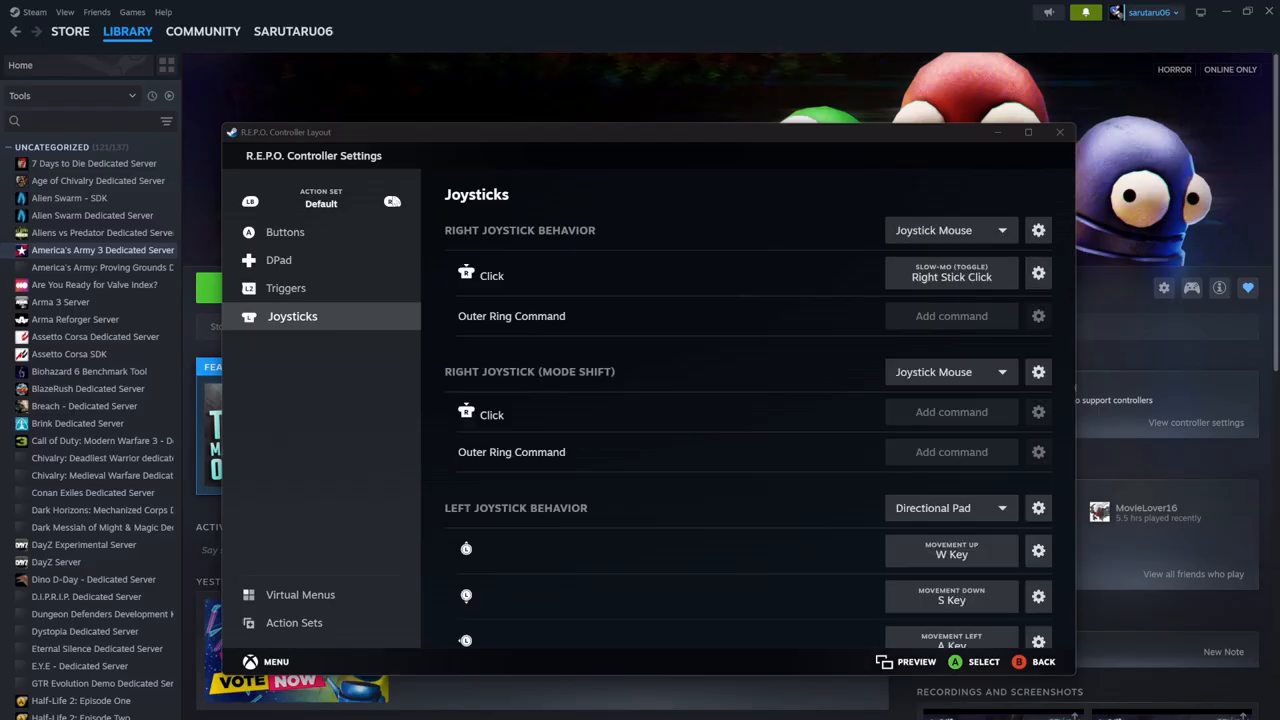
pyautogui.click(393, 203)
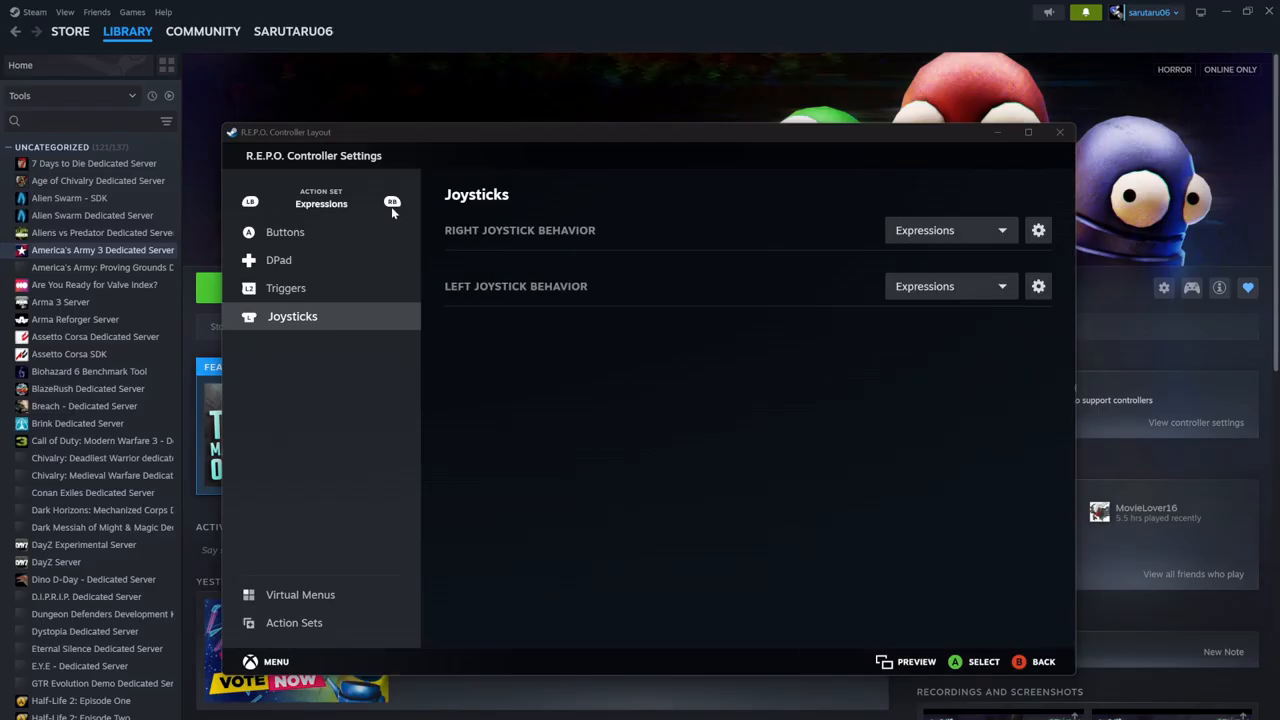
pyautogui.click(392, 204)
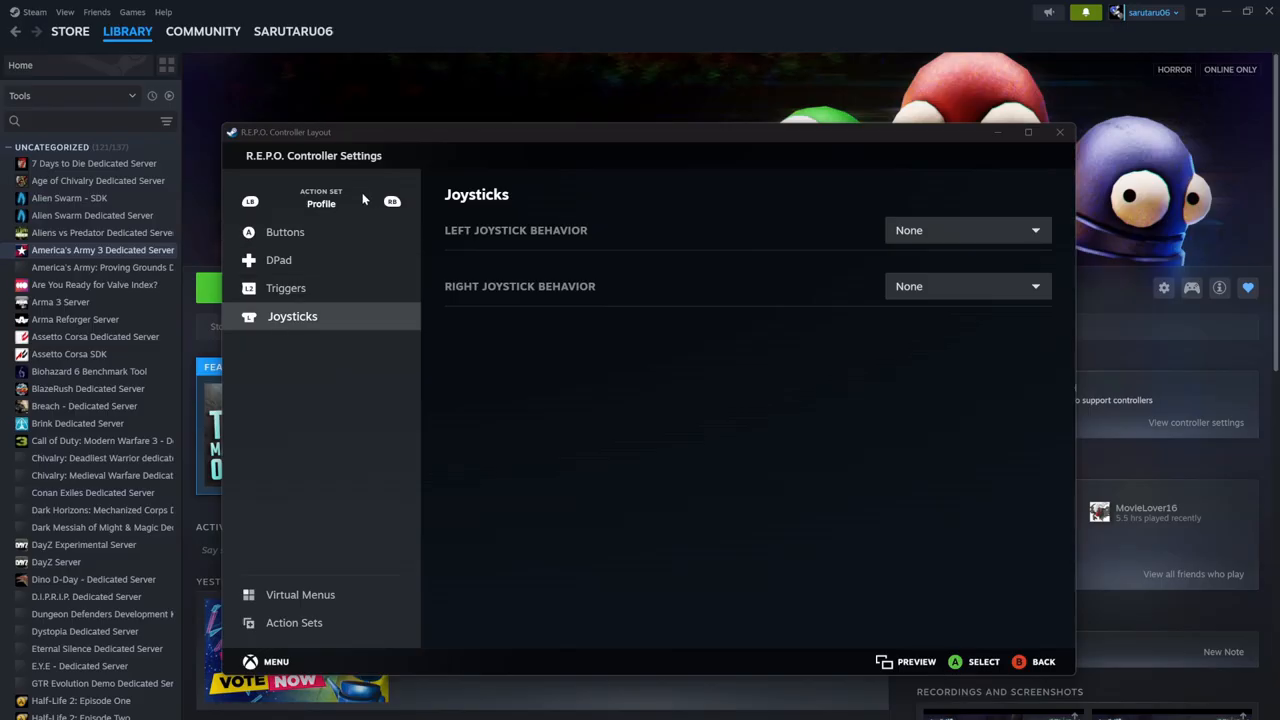
pyautogui.click(288, 292)
pyautogui.click(278, 261)
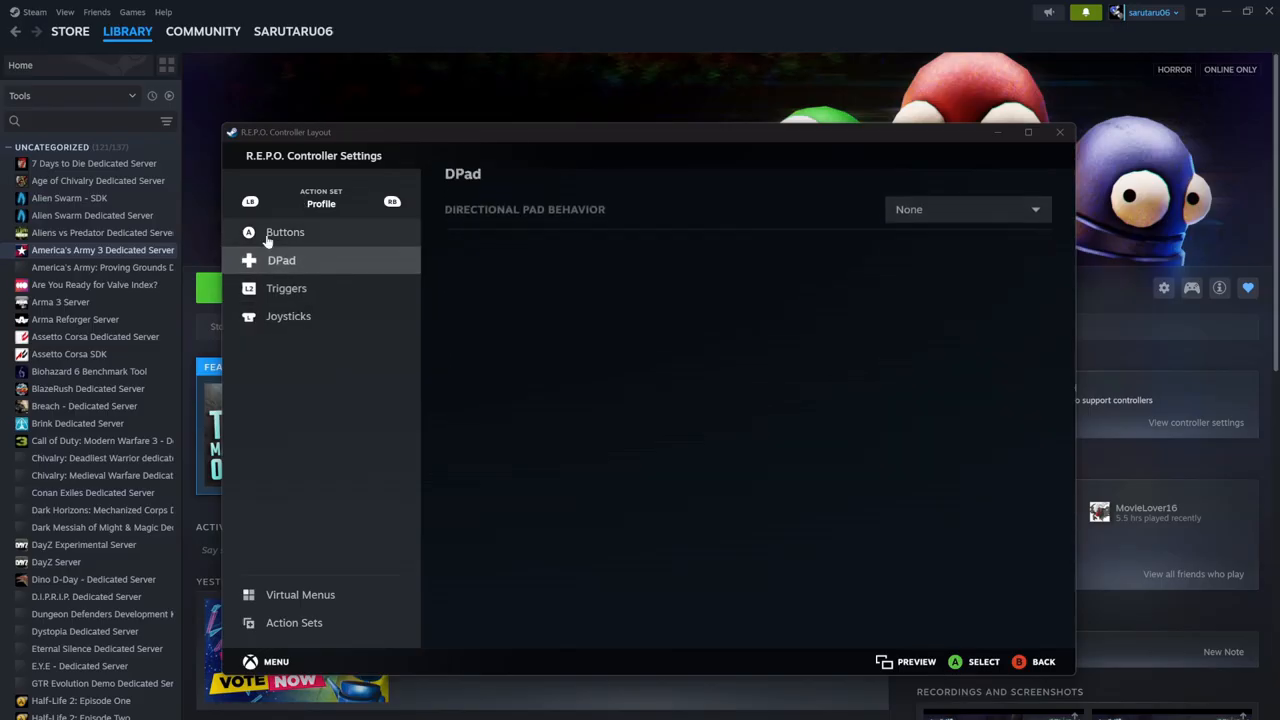
pyautogui.click(267, 232)
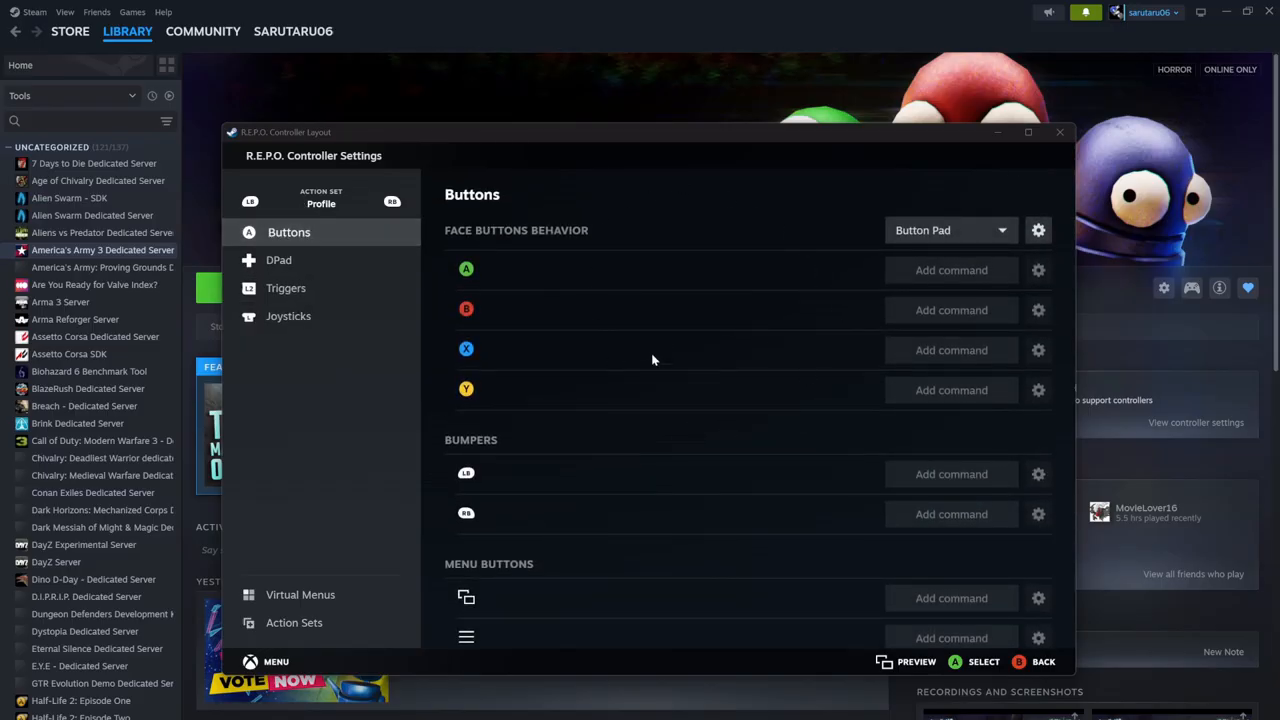
pyautogui.scroll(-1, 652, 360)
pyautogui.scroll(1, 724, 489)
pyautogui.scroll(-1, 790, 402)
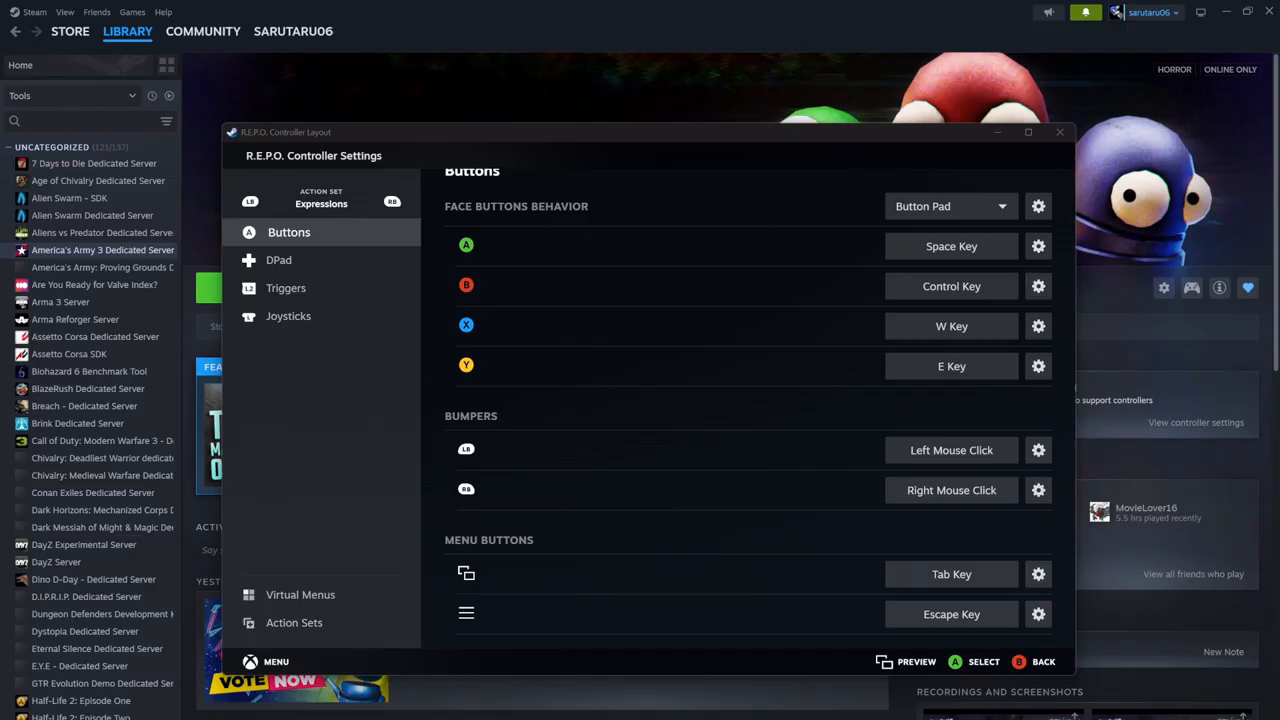
# Review the joystick, trigger and DPad assignments across the Default and Expressions action sets.
pyautogui.click(320, 336)
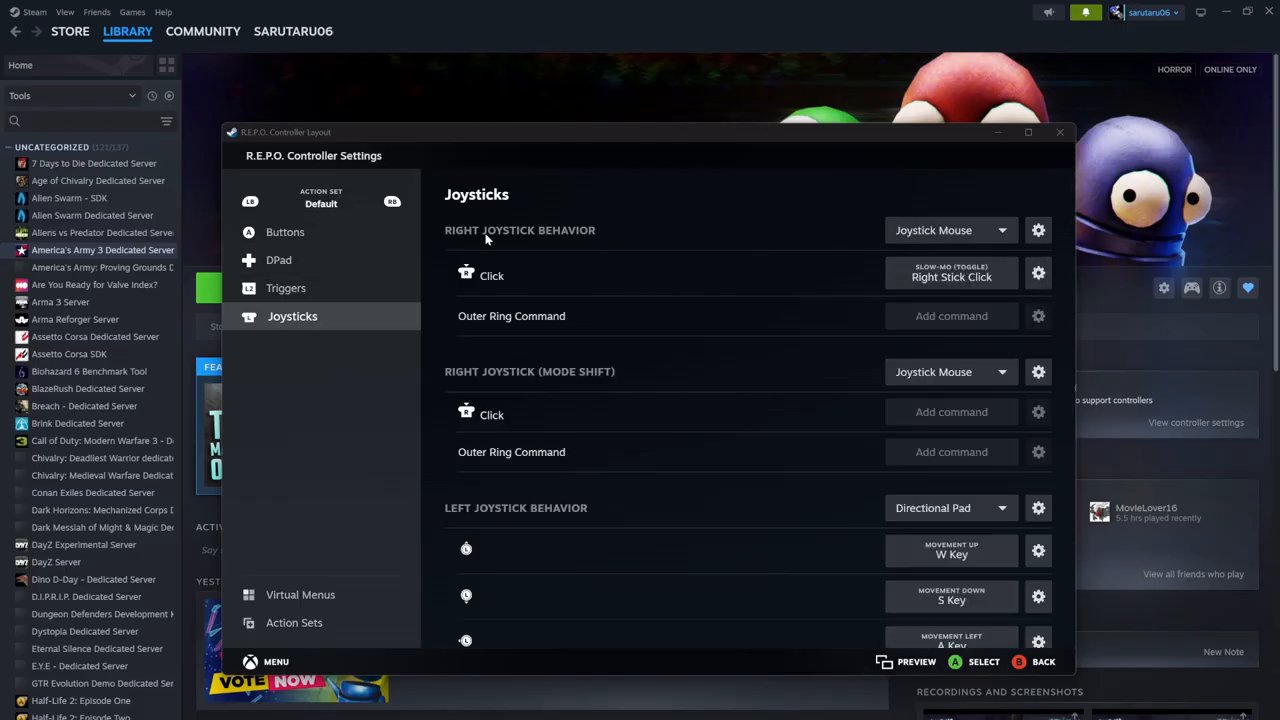
pyautogui.click(320, 292)
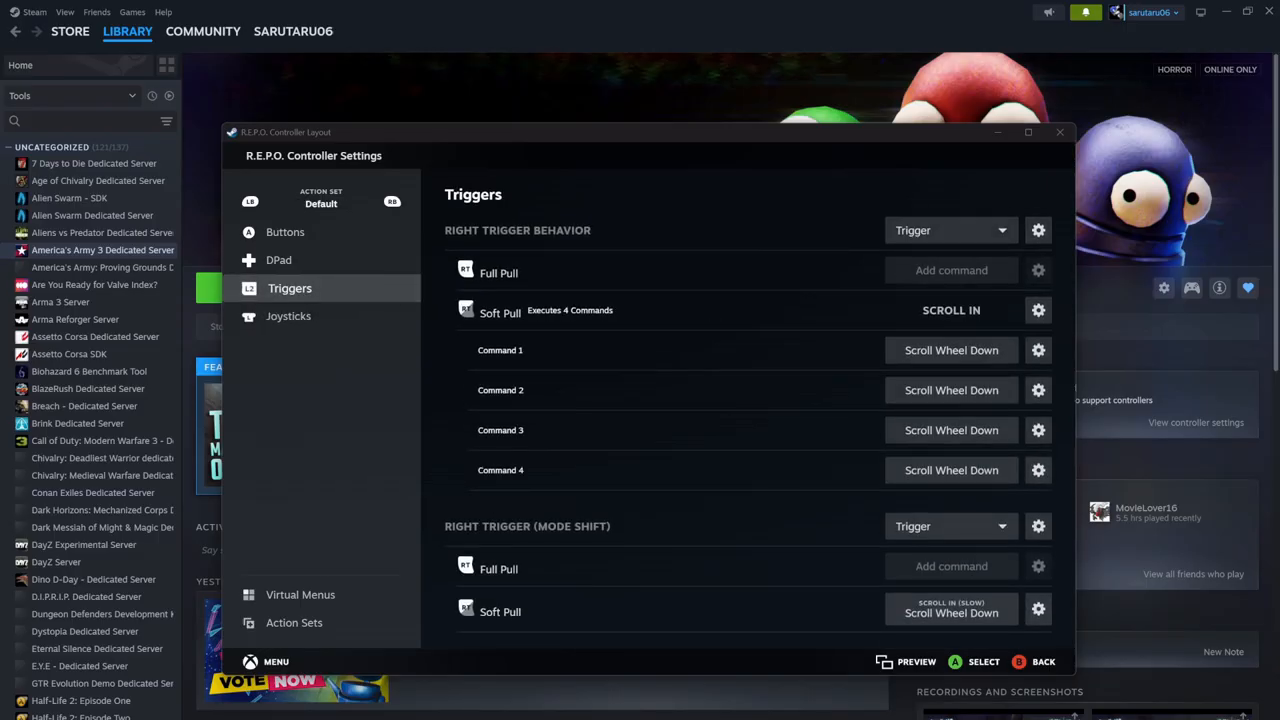
pyautogui.click(320, 265)
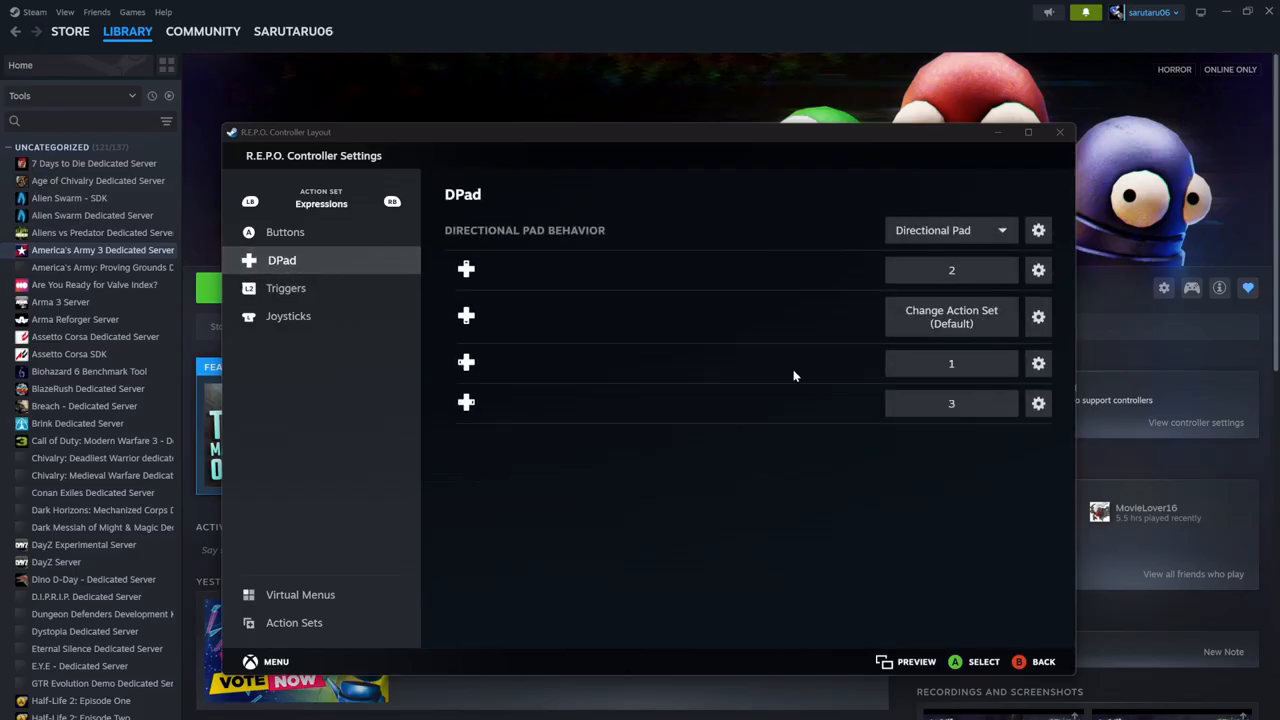
# Remove the Profile action set from the controller layout.
pyautogui.click(262, 240)
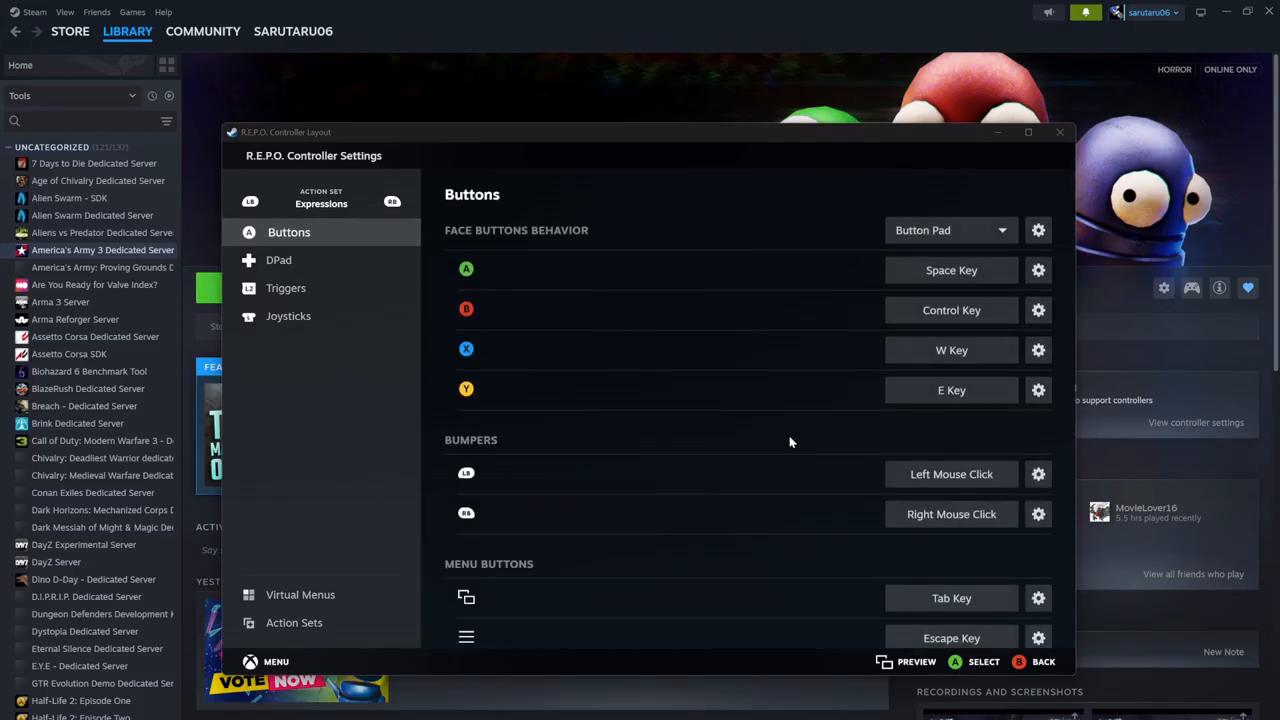
pyautogui.click(286, 622)
pyautogui.click(1038, 311)
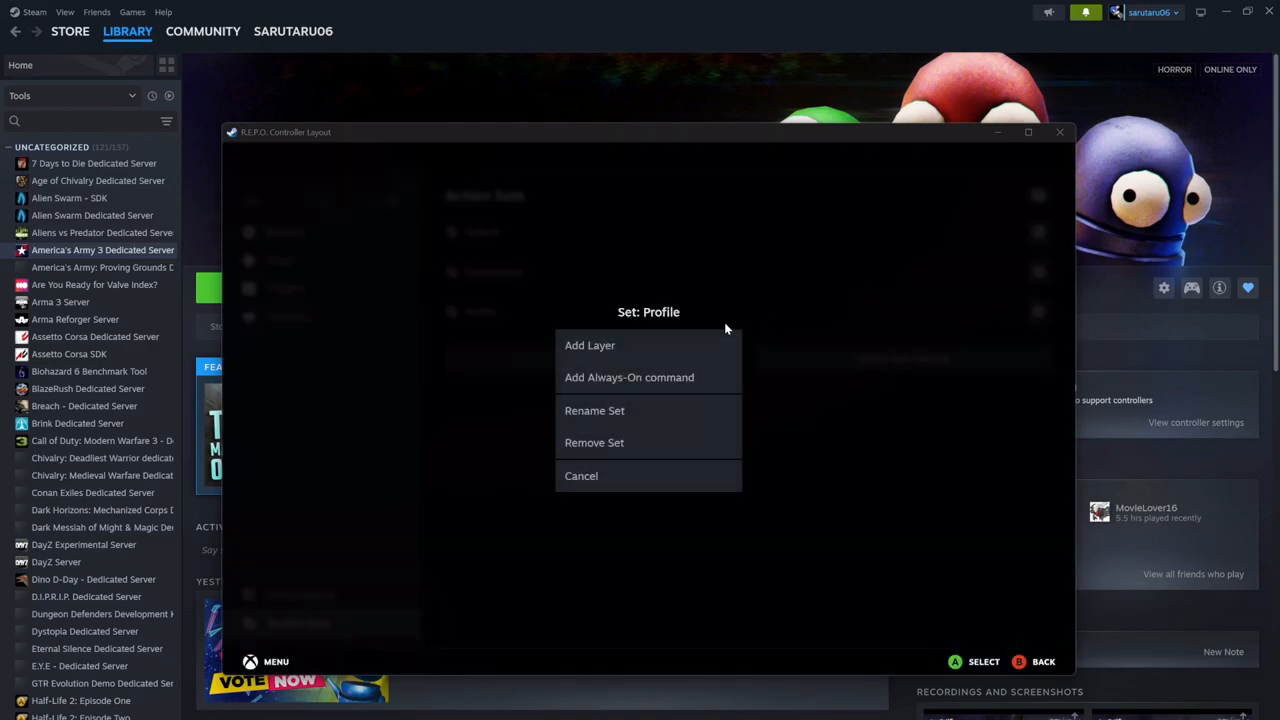
pyautogui.click(622, 447)
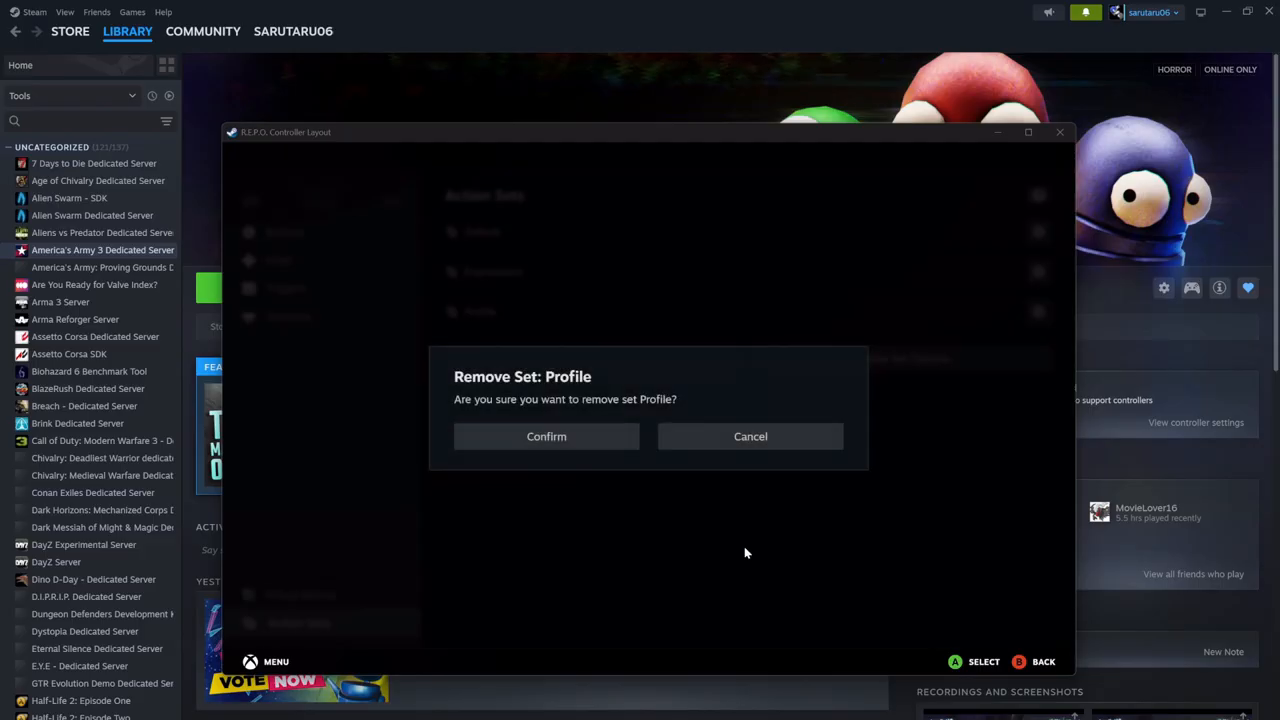
pyautogui.click(543, 435)
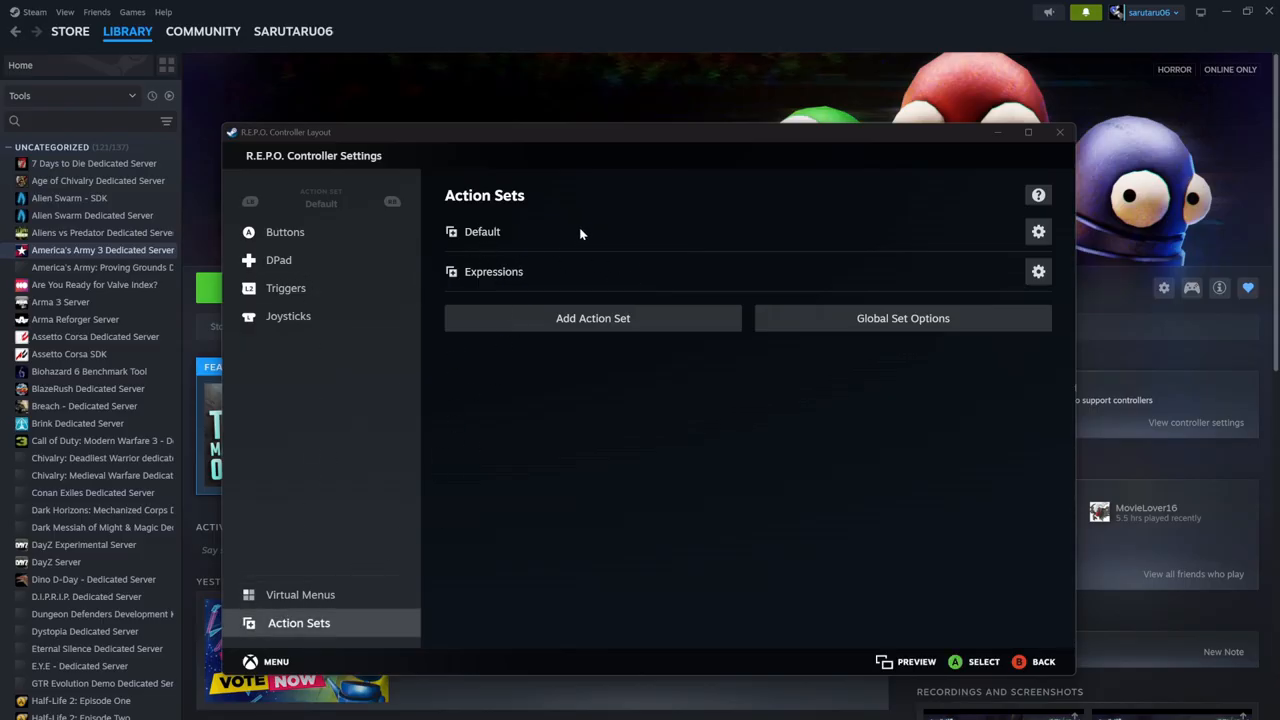
# Review the virtual menus, the action sets list and the Default set's face, bumper and menu button assignments.
pyautogui.click(290, 233)
pyautogui.click(285, 596)
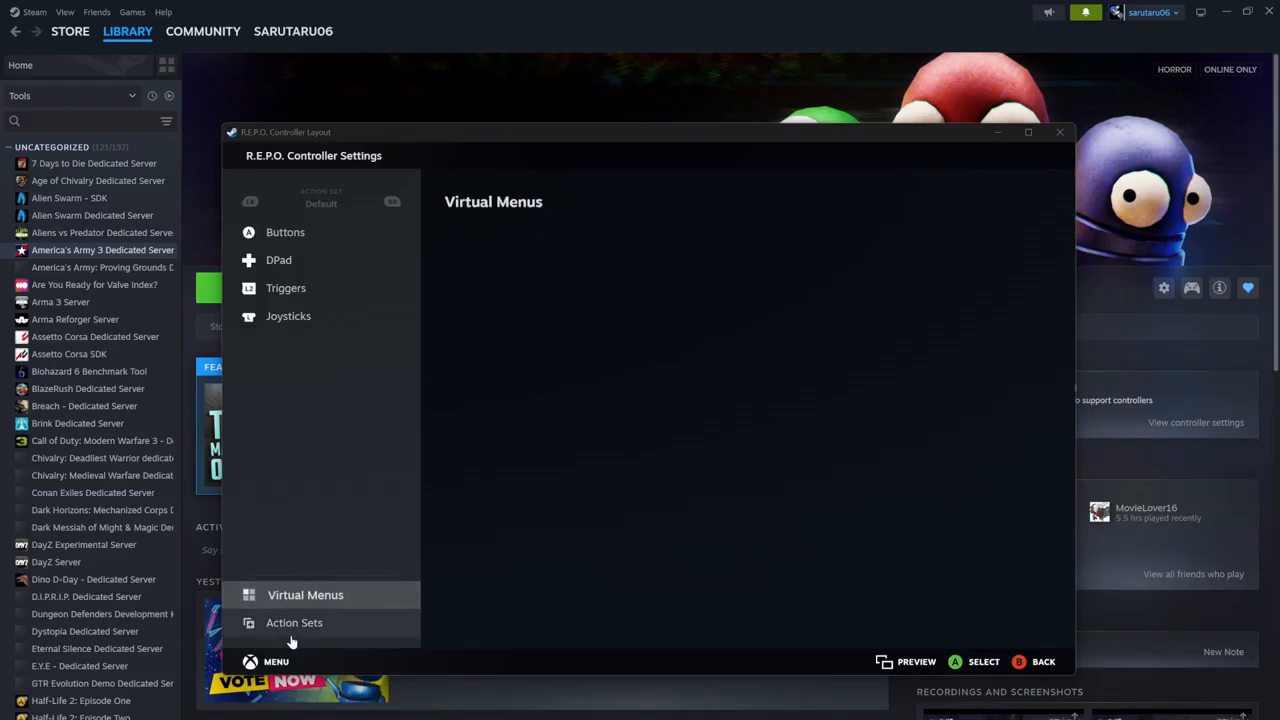
pyautogui.click(290, 626)
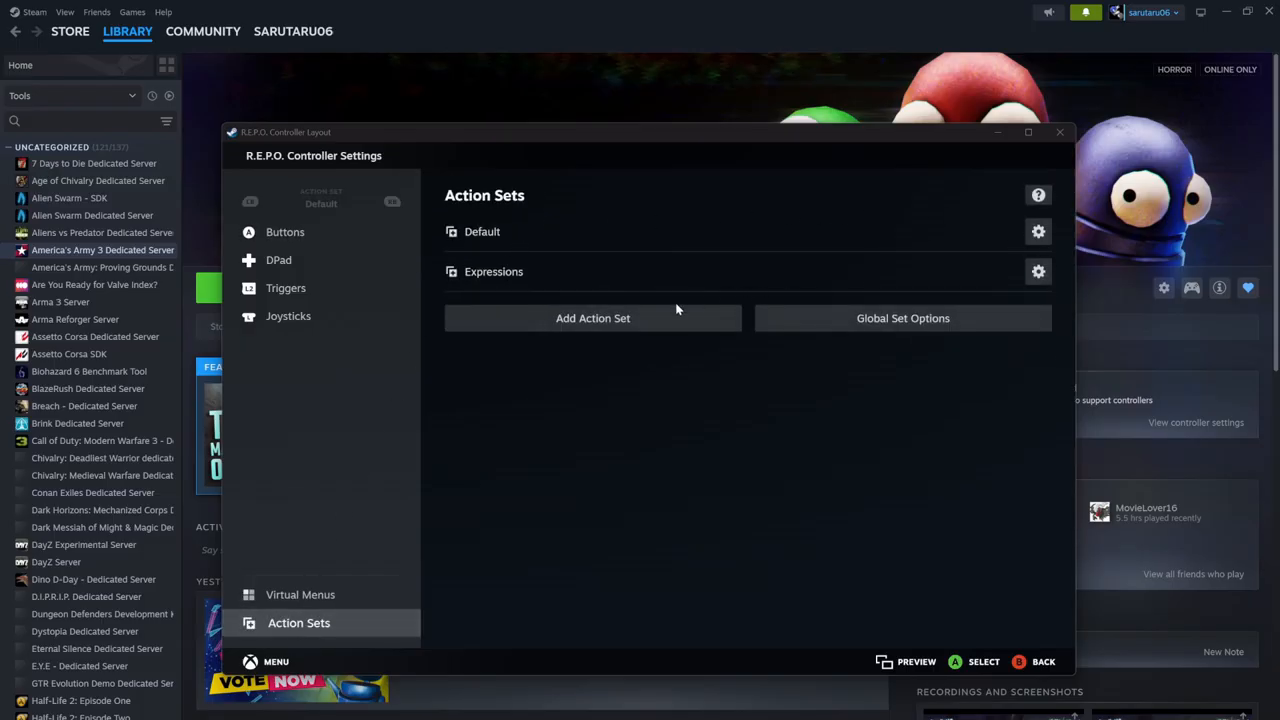
pyautogui.click(300, 232)
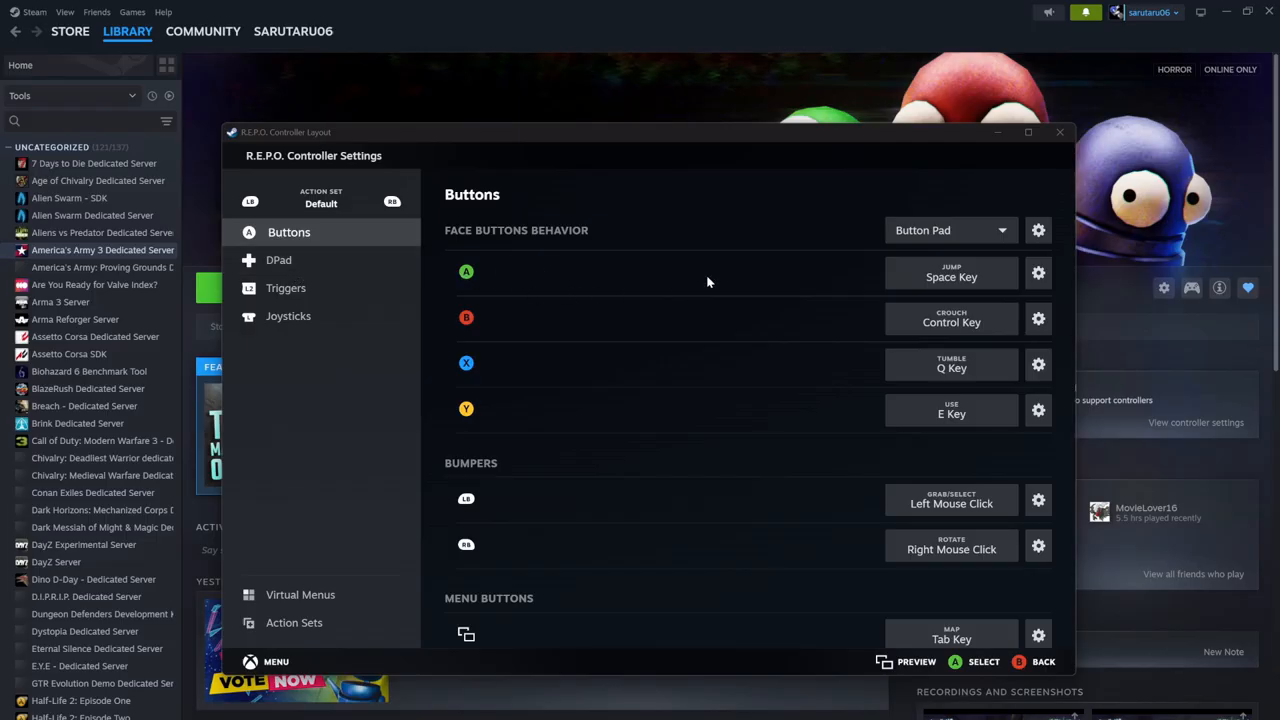
pyautogui.scroll(-1, 789, 379)
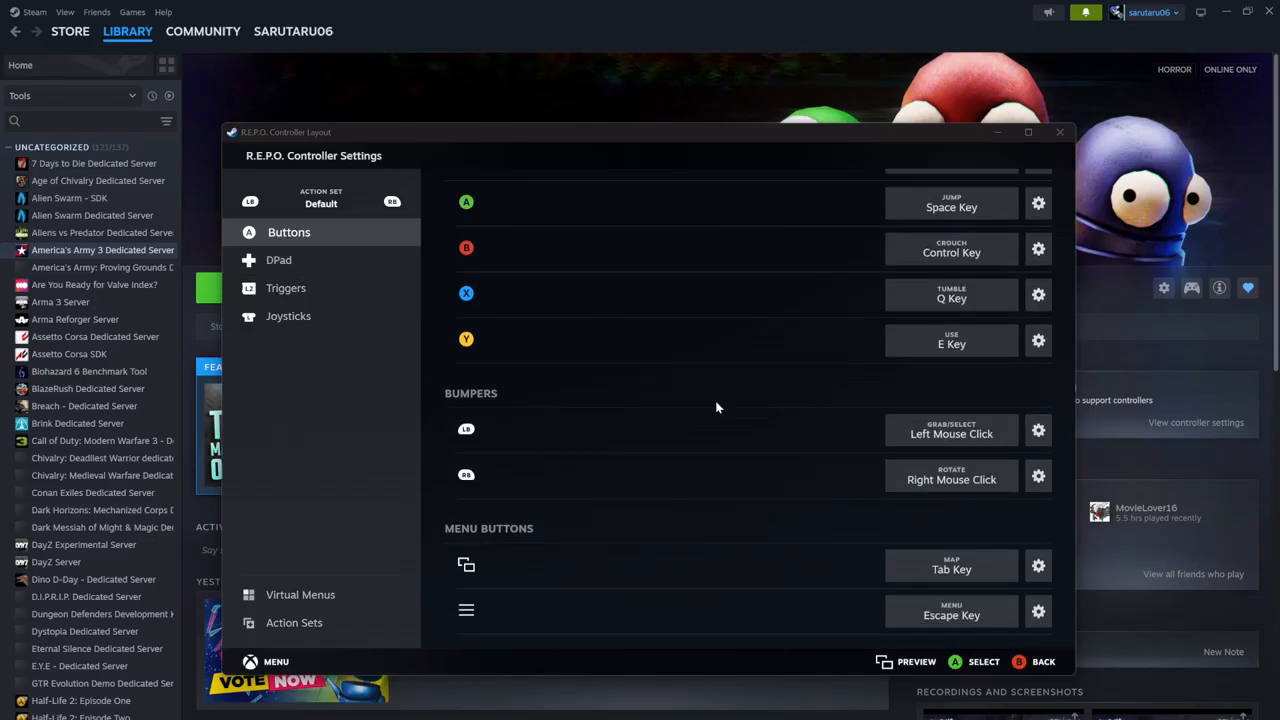
pyautogui.scroll(1, 818, 343)
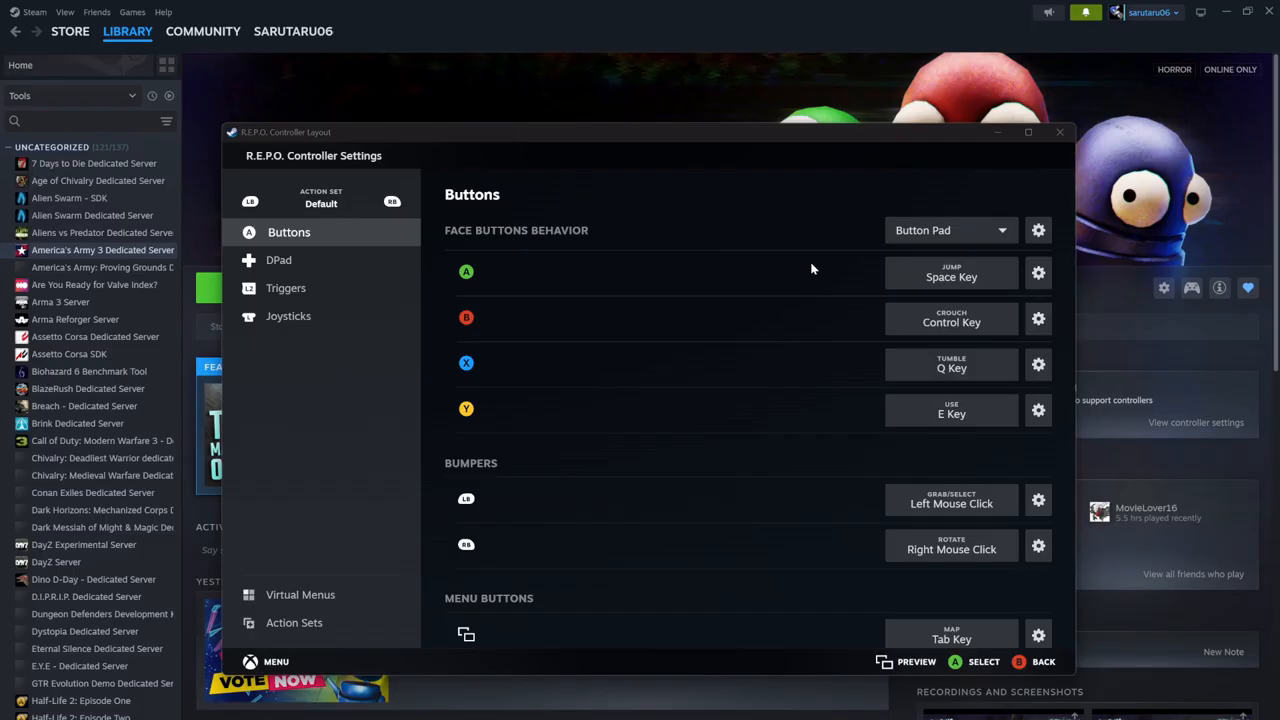
# Add Left Mouse Click as an extra command on the Default set's A button and remove it again.
pyautogui.click(1038, 275)
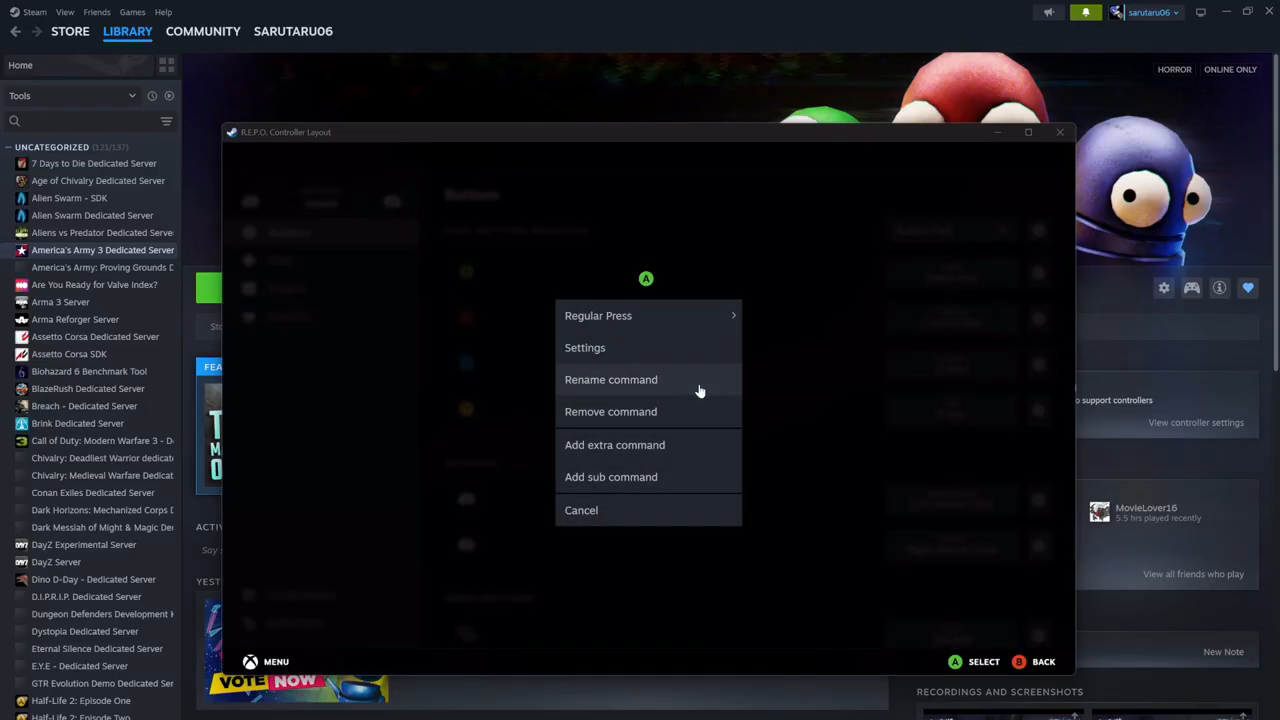
pyautogui.click(655, 451)
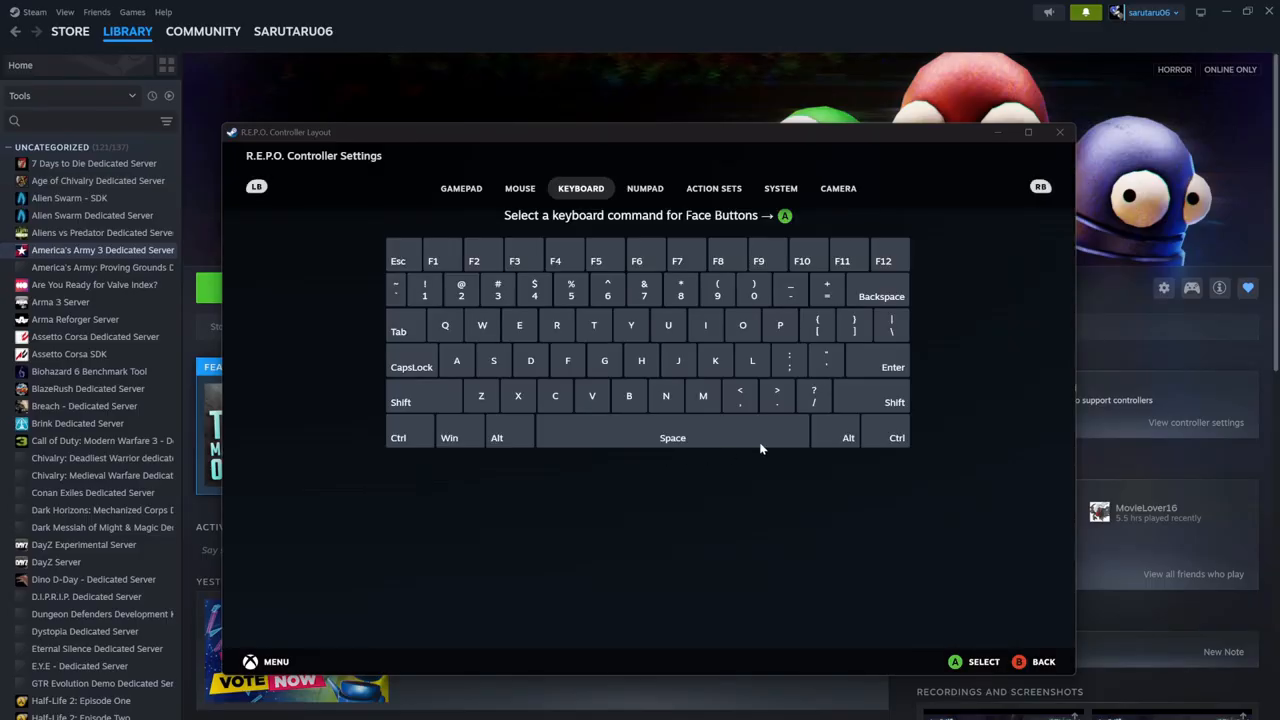
pyautogui.click(498, 192)
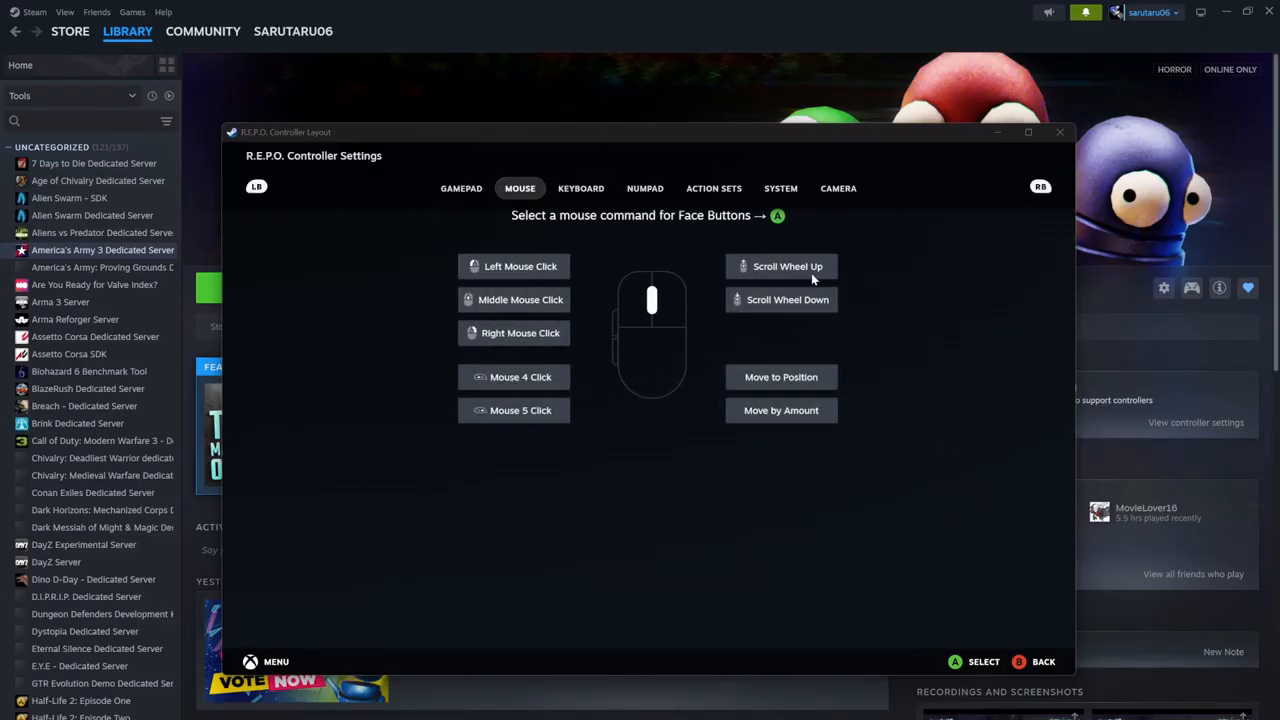
pyautogui.click(514, 270)
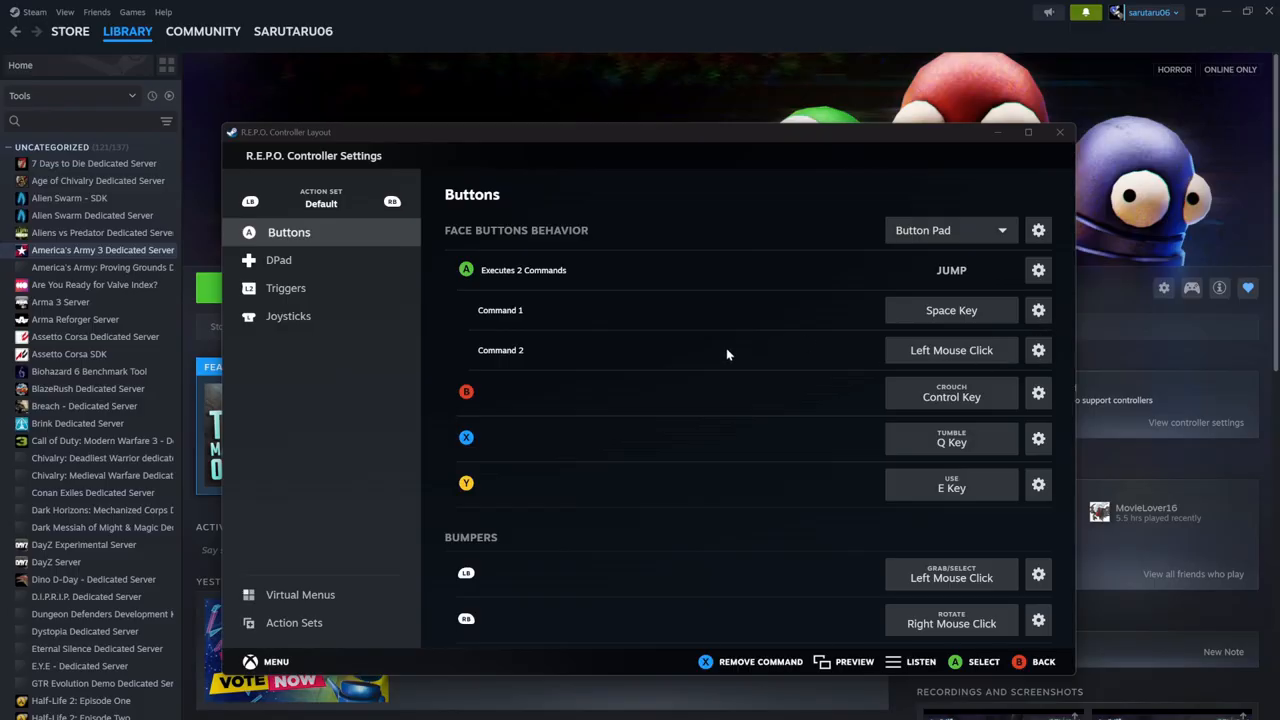
pyautogui.press('x')
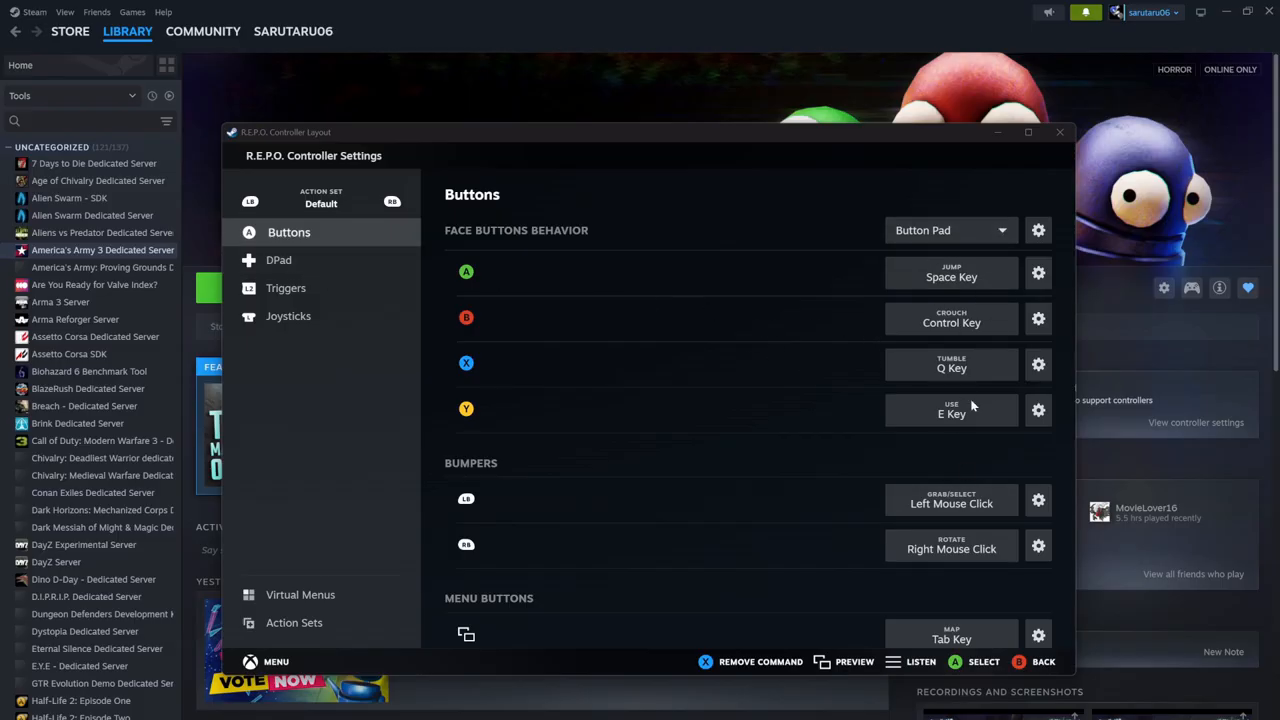
# Look through the Default set's button, DPad and trigger assignments.
pyautogui.scroll(-2, 933, 509)
pyautogui.scroll(2, 957, 570)
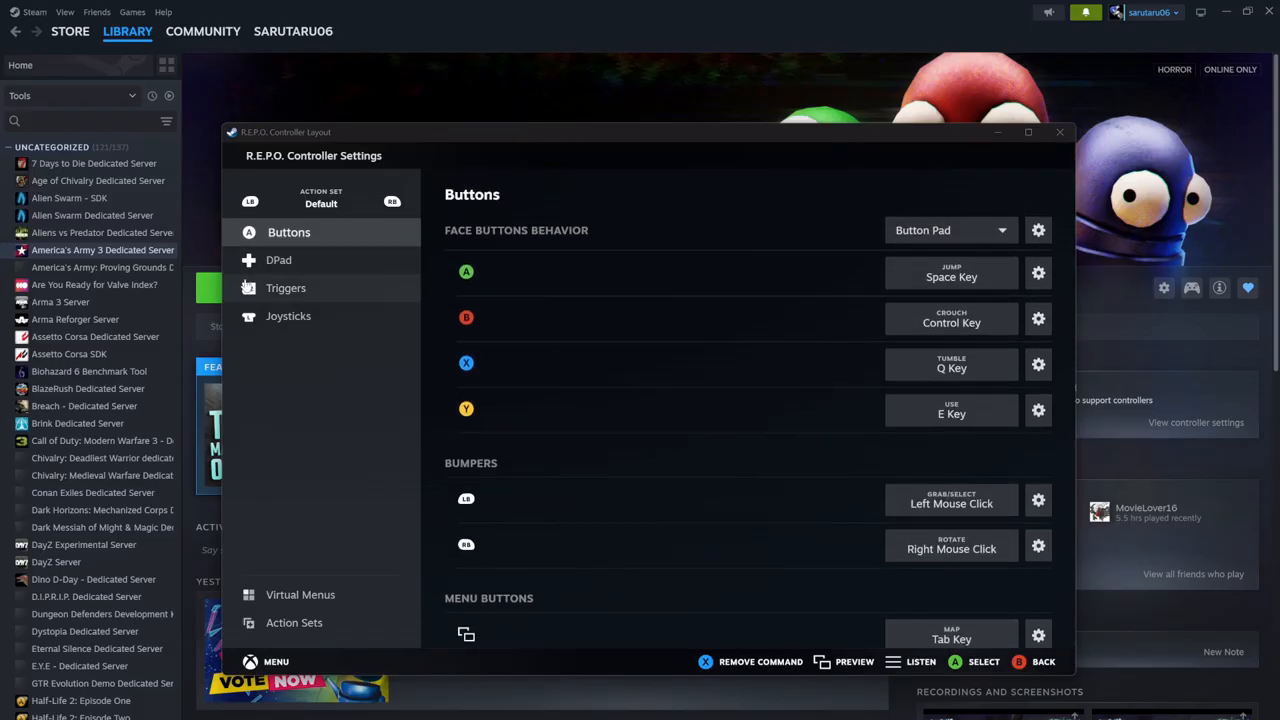
pyautogui.click(285, 262)
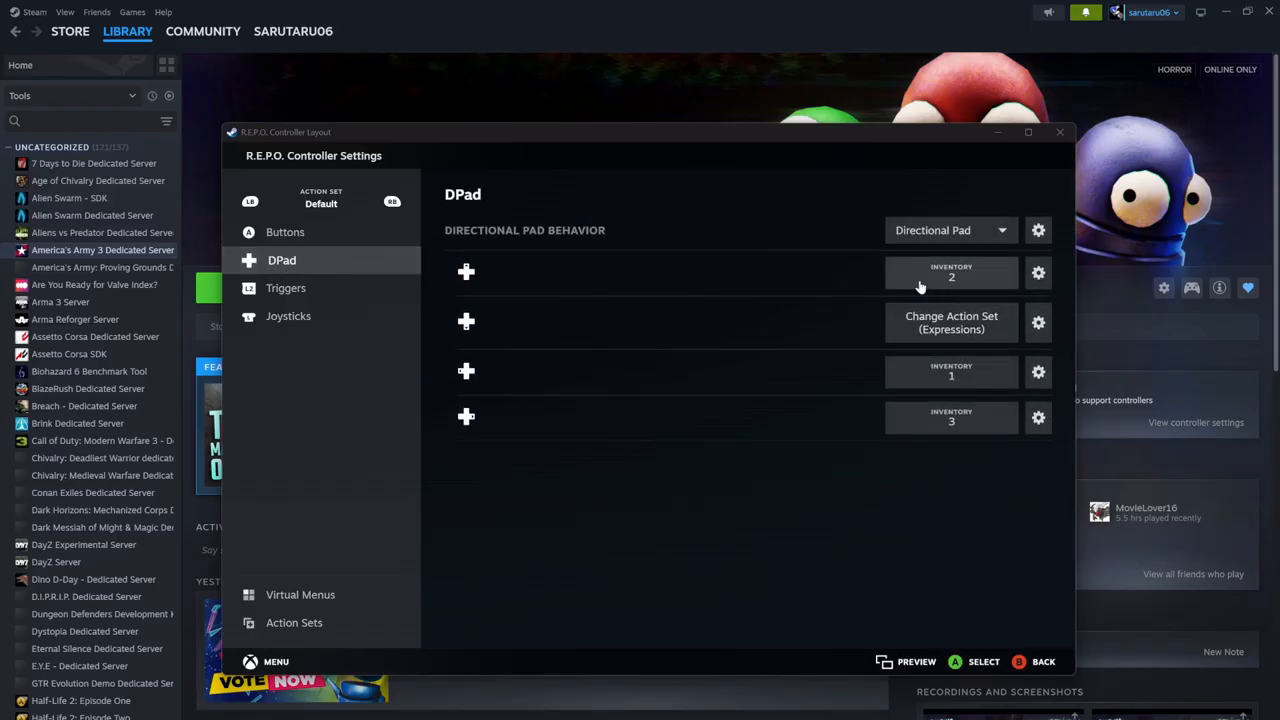
pyautogui.click(290, 289)
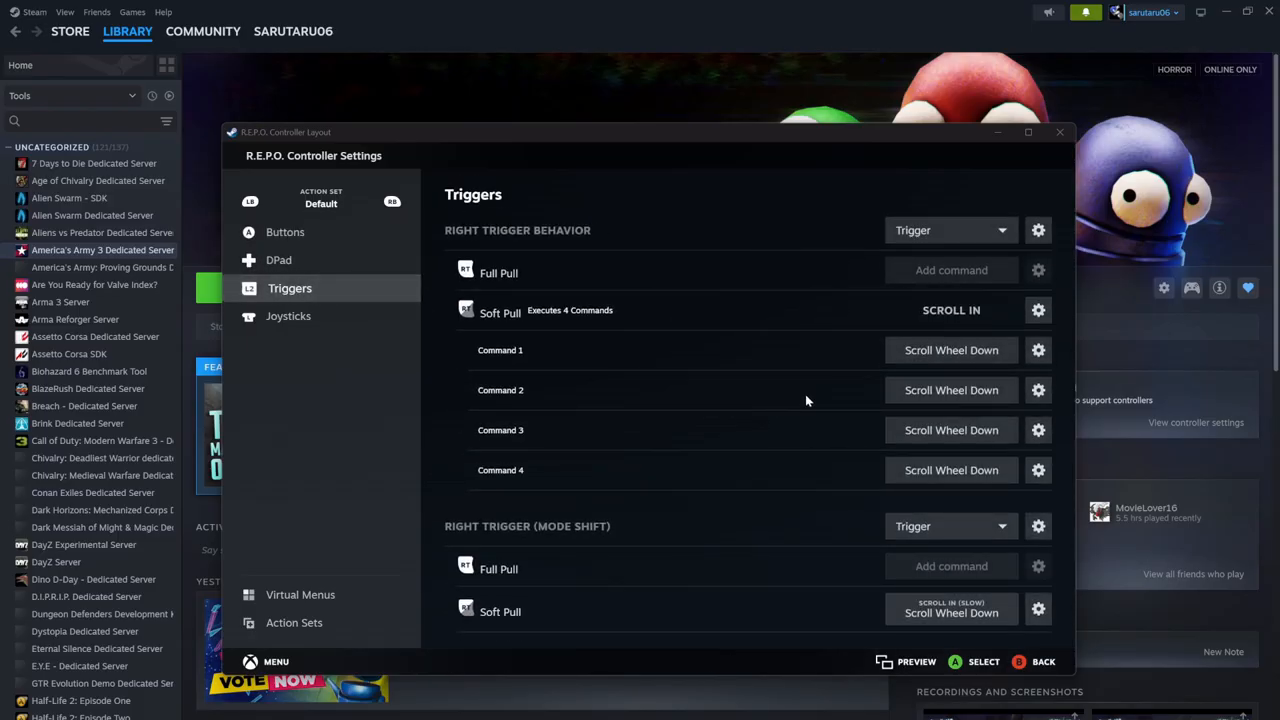
pyautogui.scroll(-2, 740, 335)
pyautogui.scroll(-3, 737, 333)
pyautogui.scroll(5, 794, 431)
# Inspect the turbo, repeat rate and fire start delay settings of all four Scroll Wheel Down commands on the right trigger's soft pull.
pyautogui.click(1033, 360)
pyautogui.click(636, 367)
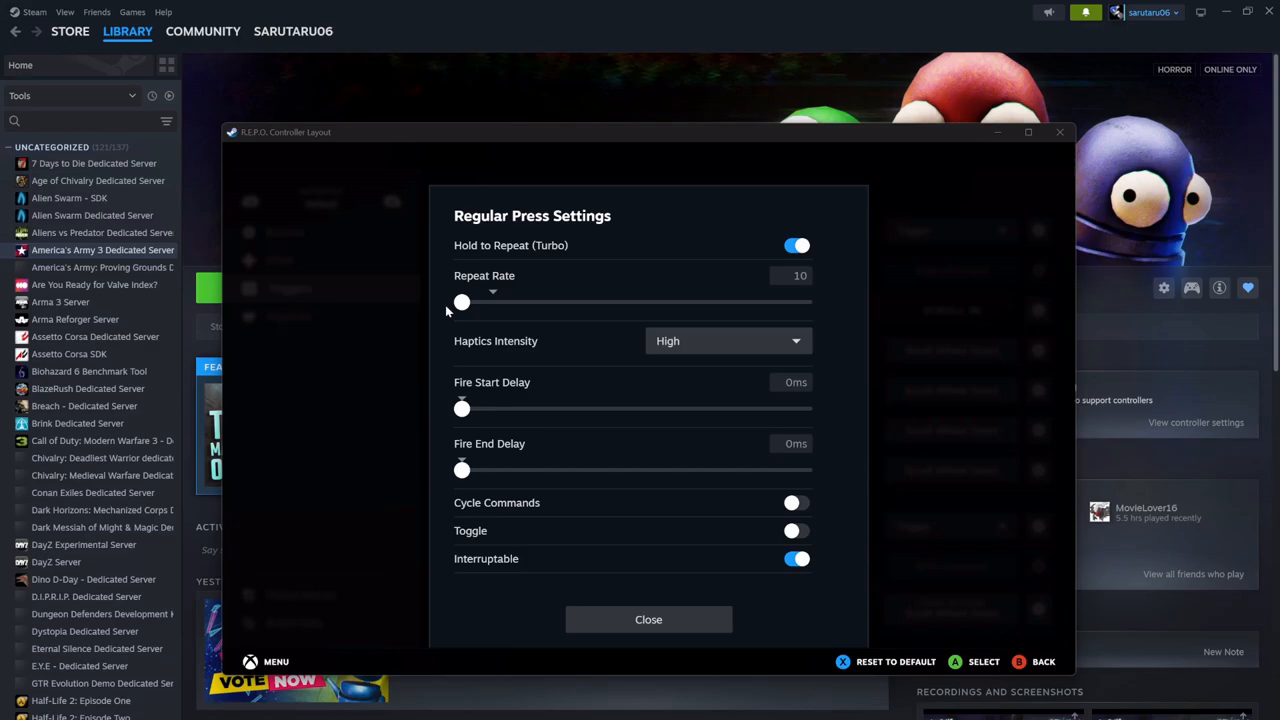
pyautogui.click(674, 622)
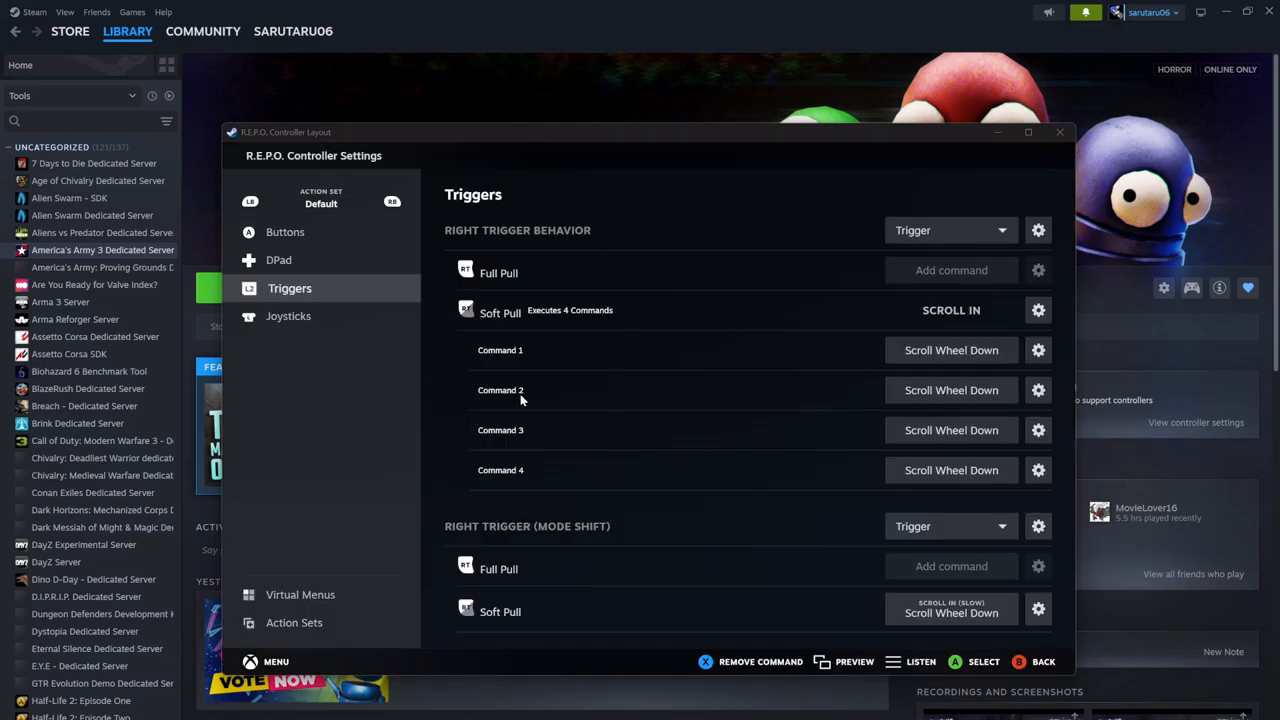
pyautogui.click(1038, 390)
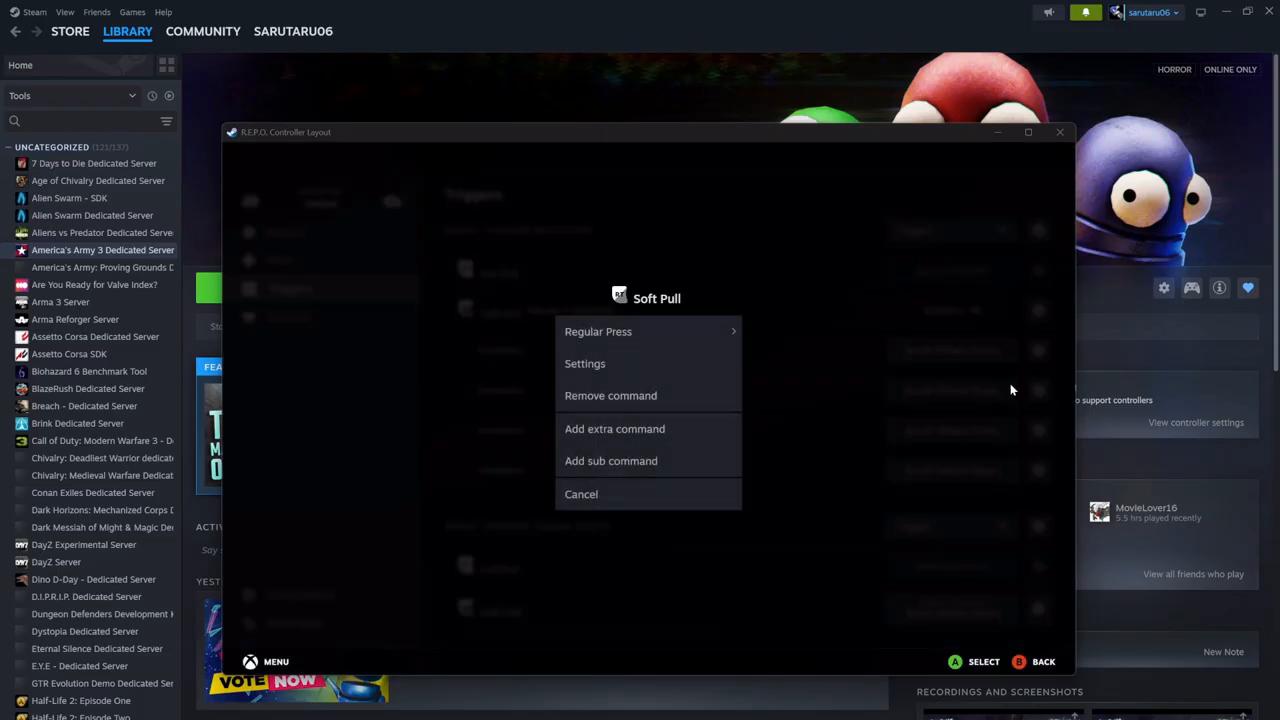
pyautogui.click(637, 366)
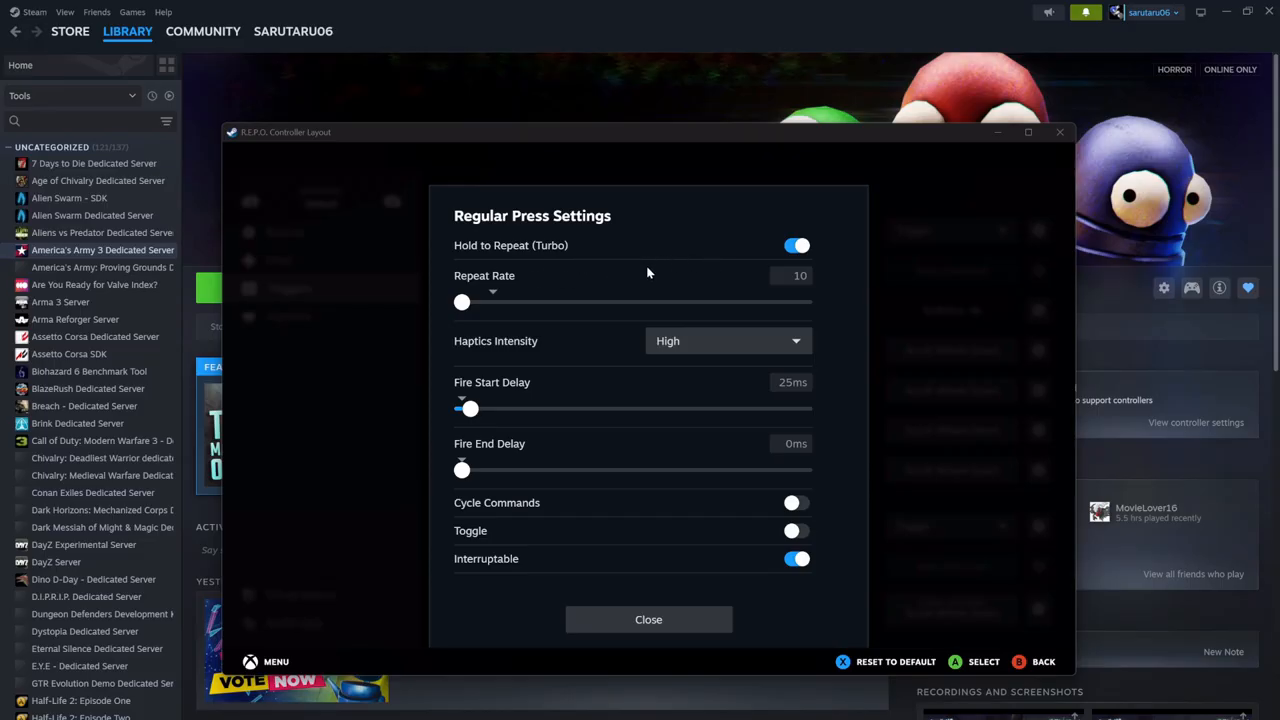
pyautogui.click(691, 628)
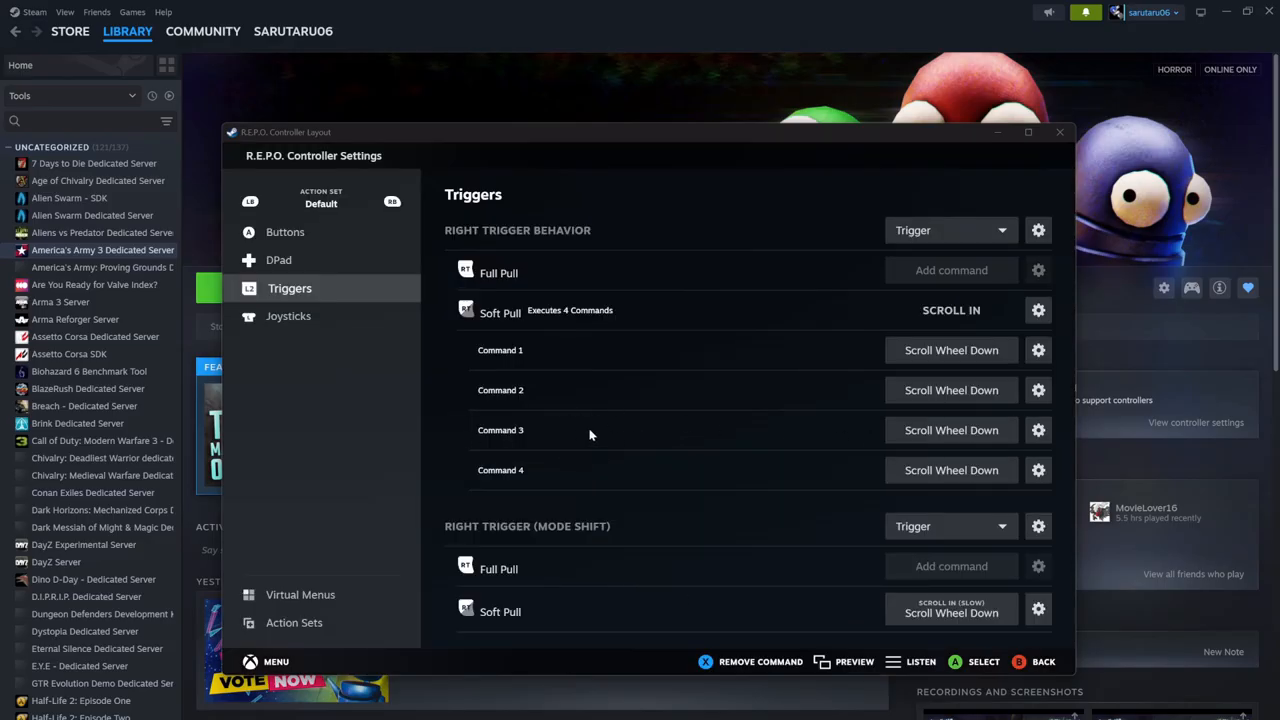
pyautogui.click(1040, 431)
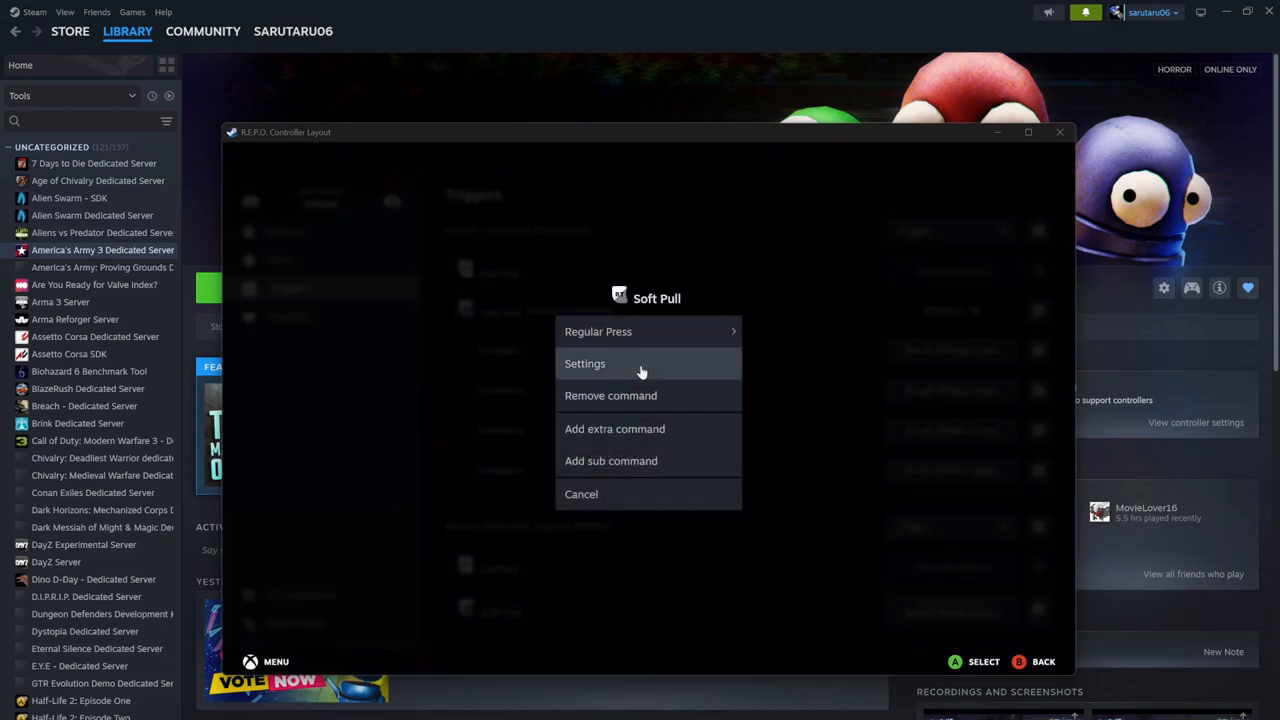
pyautogui.click(638, 368)
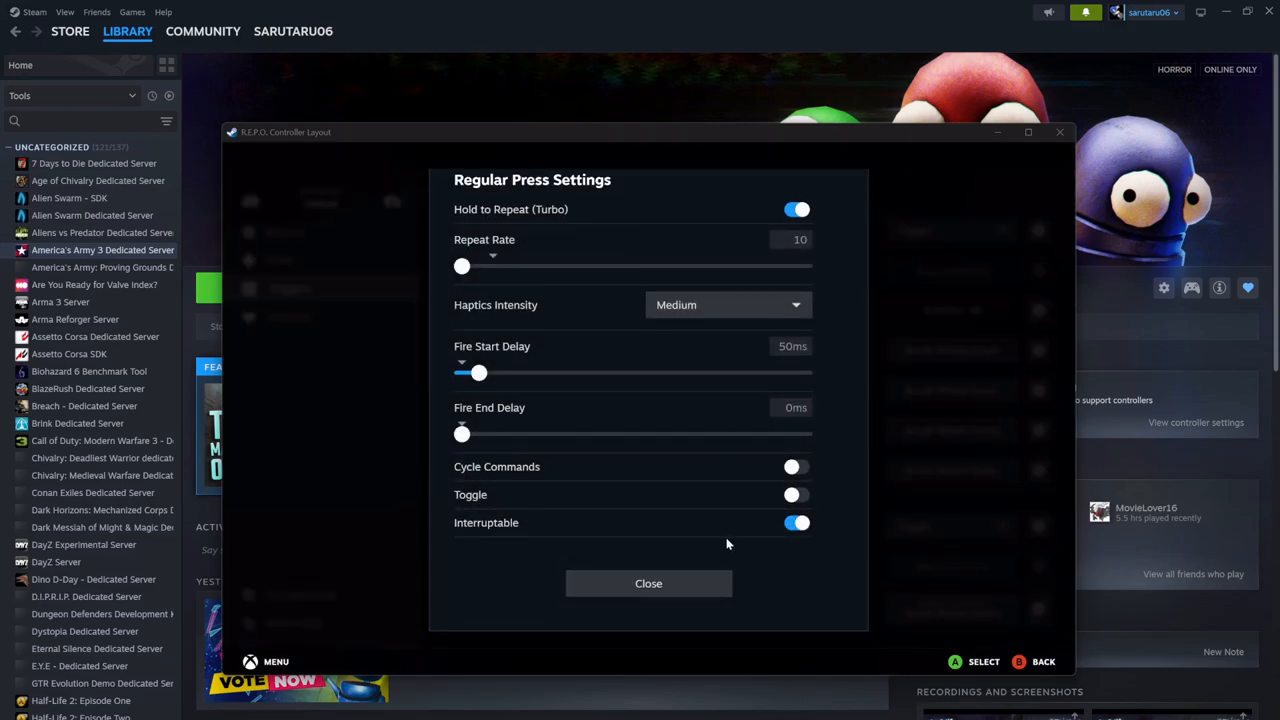
pyautogui.click(709, 586)
pyautogui.click(1037, 472)
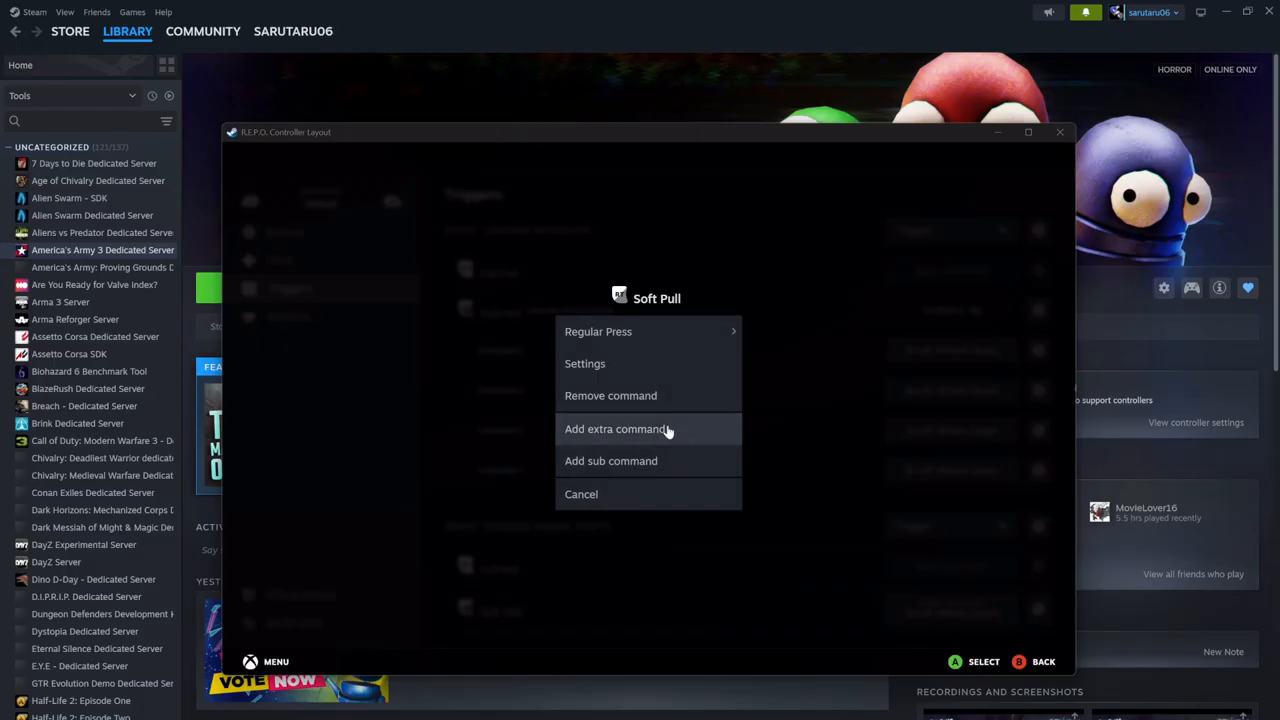
pyautogui.click(632, 367)
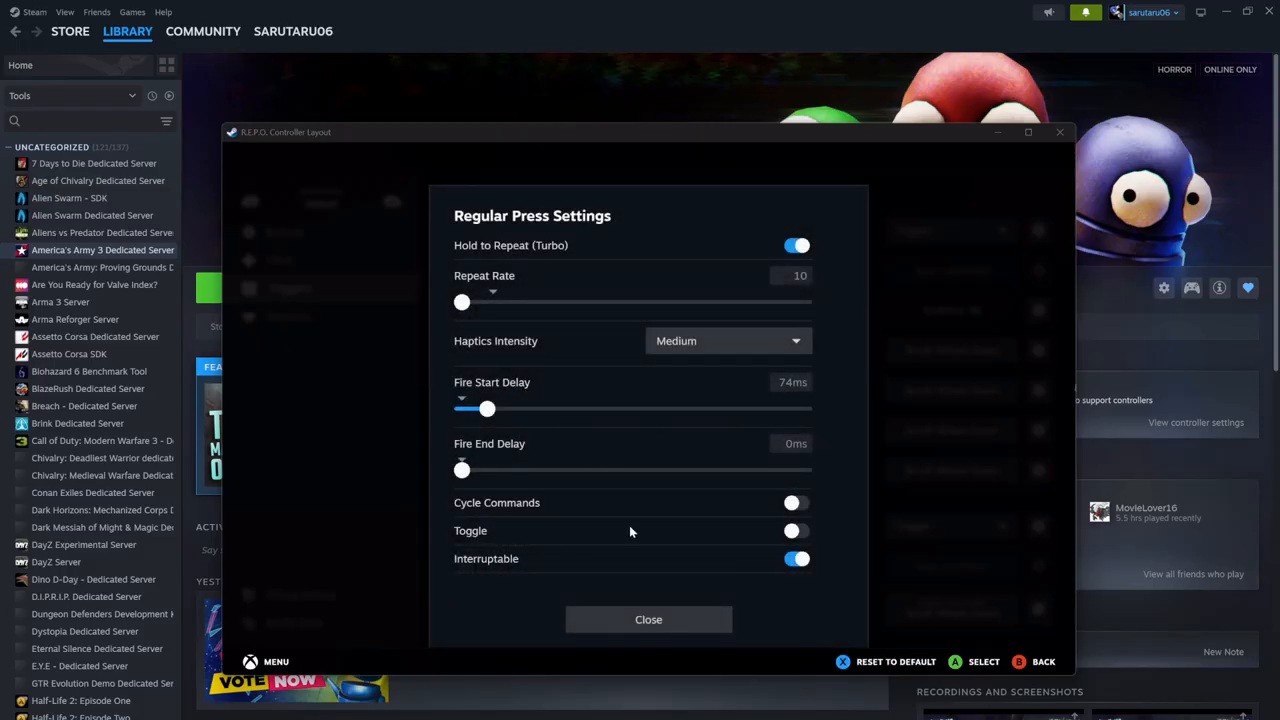
pyautogui.click(645, 615)
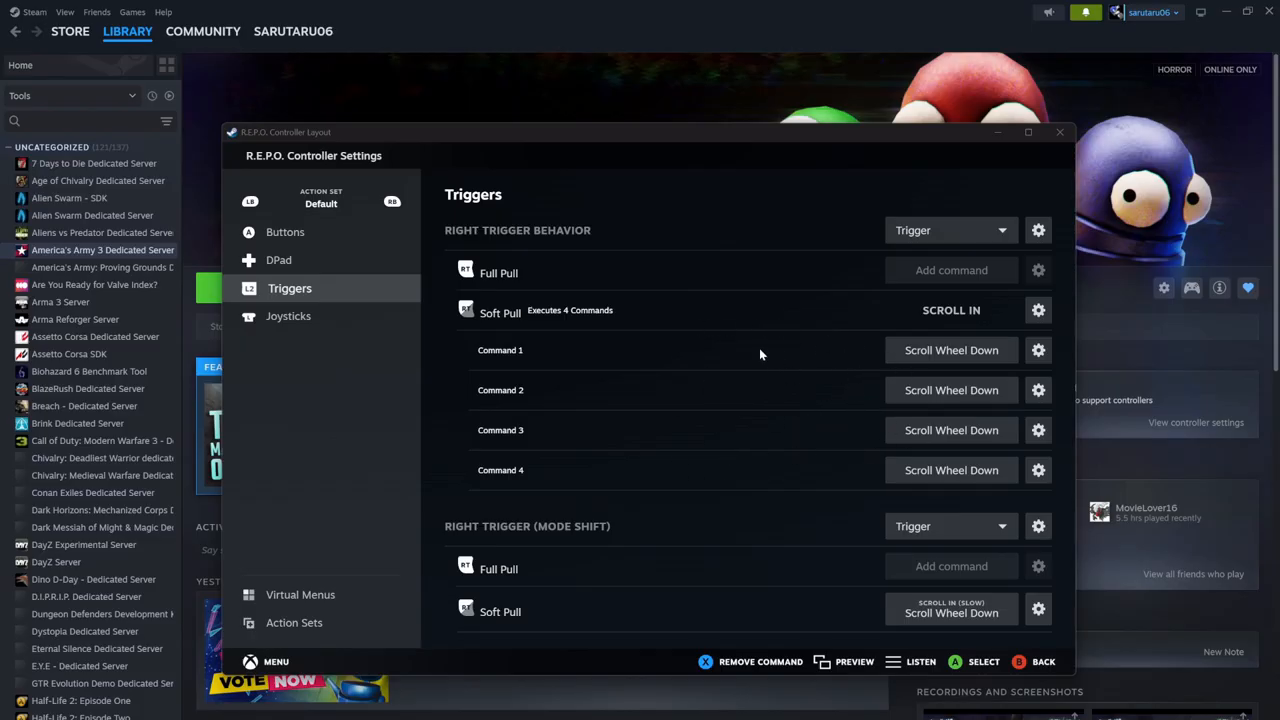
# Compare the right trigger's regular and mode shift commands and check its behavior options for creating a mode shift.
pyautogui.scroll(-2, 760, 354)
pyautogui.scroll(2, 774, 369)
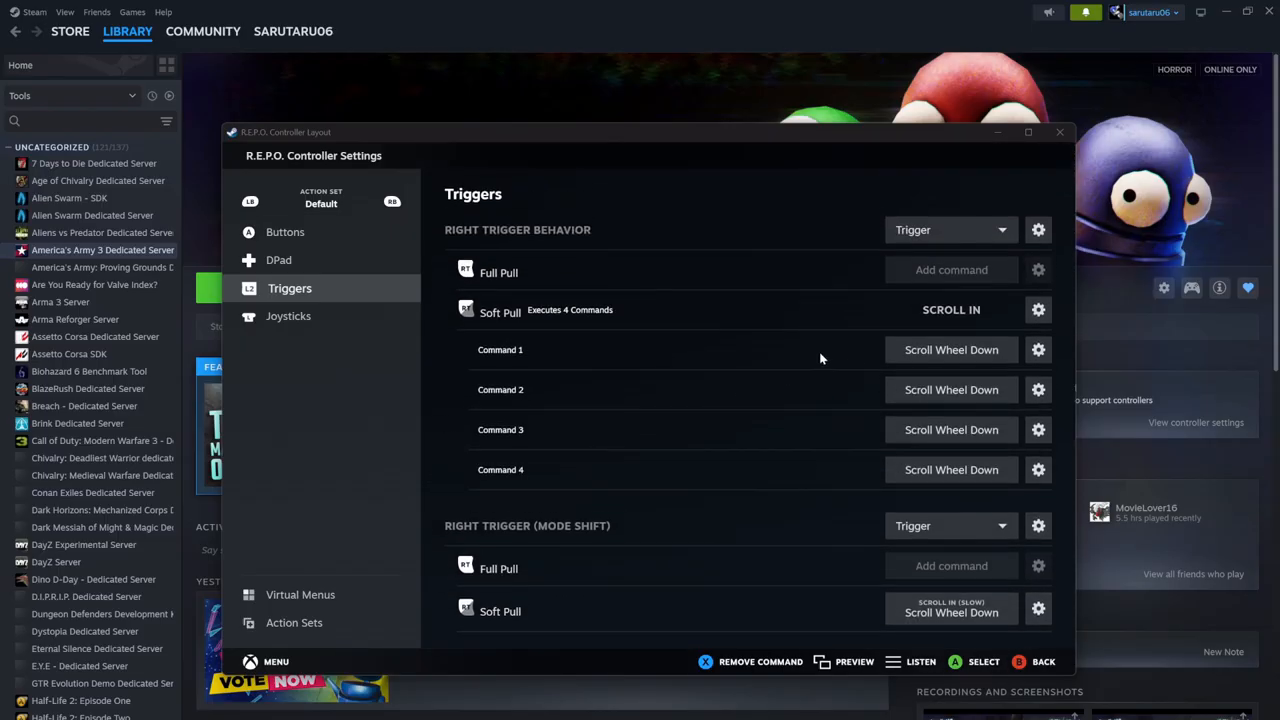
pyautogui.scroll(-1, 790, 352)
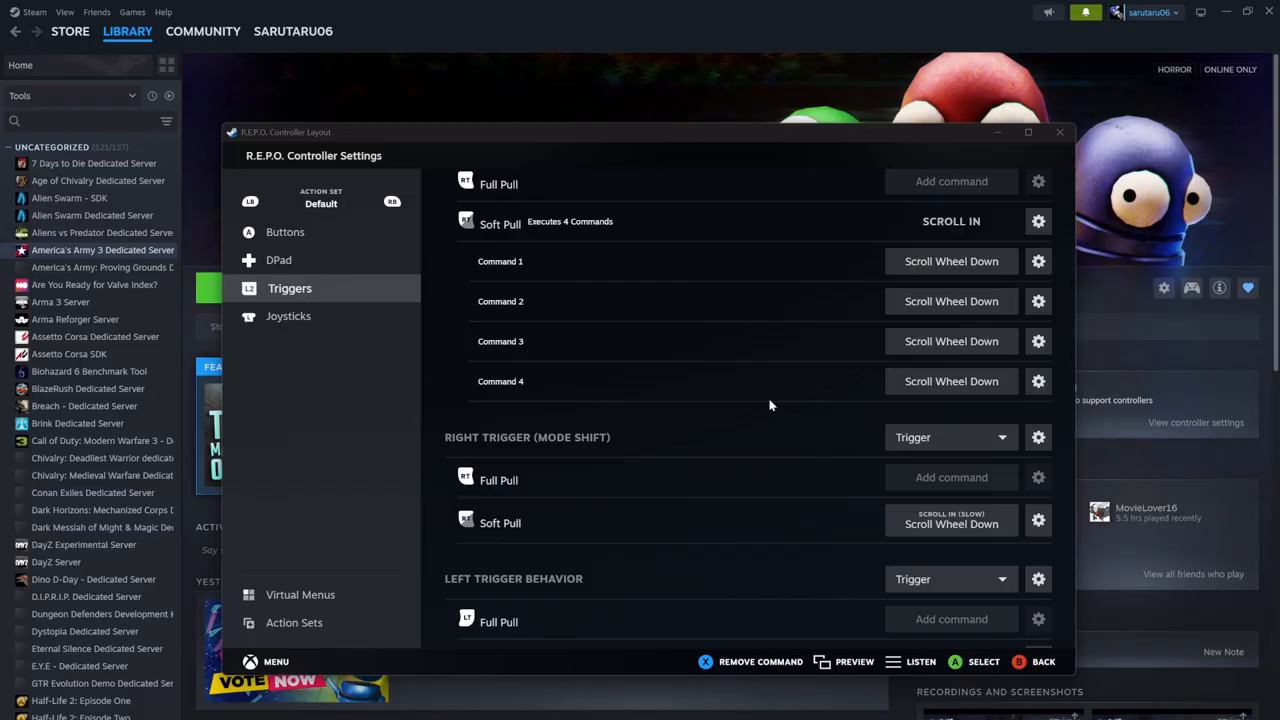
pyautogui.scroll(-1, 790, 405)
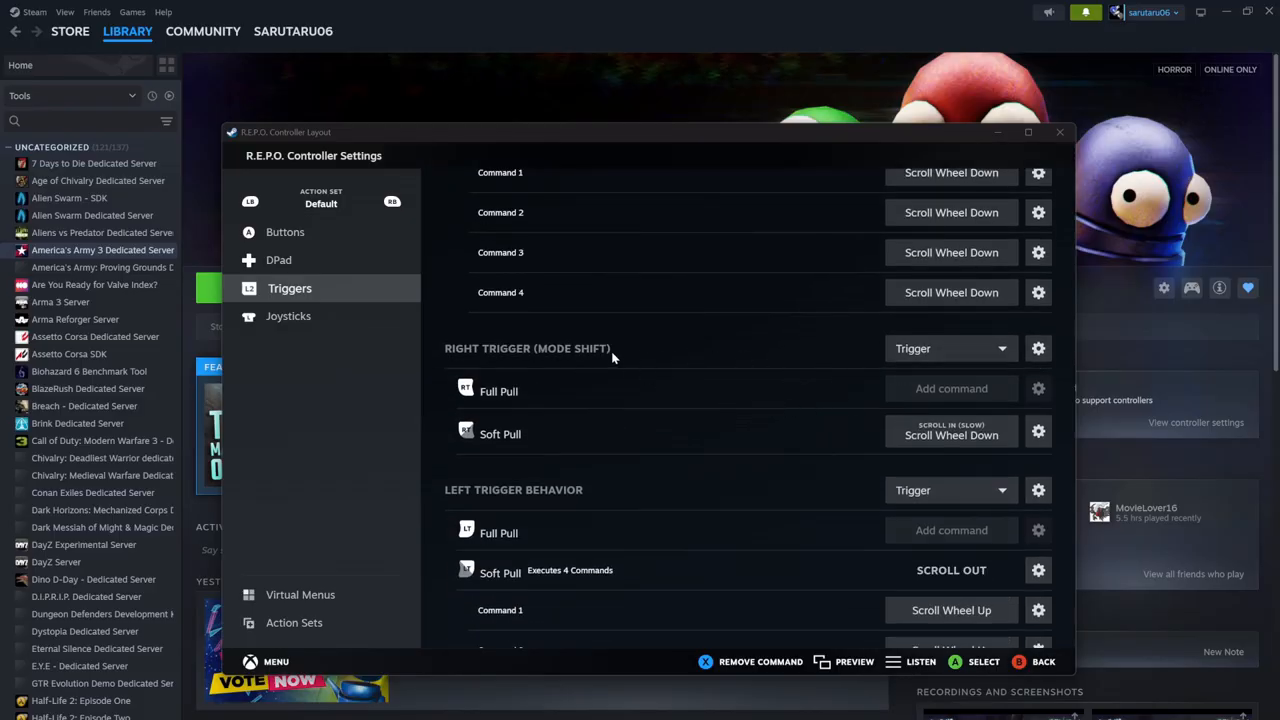
pyautogui.scroll(2, 814, 286)
pyautogui.click(967, 229)
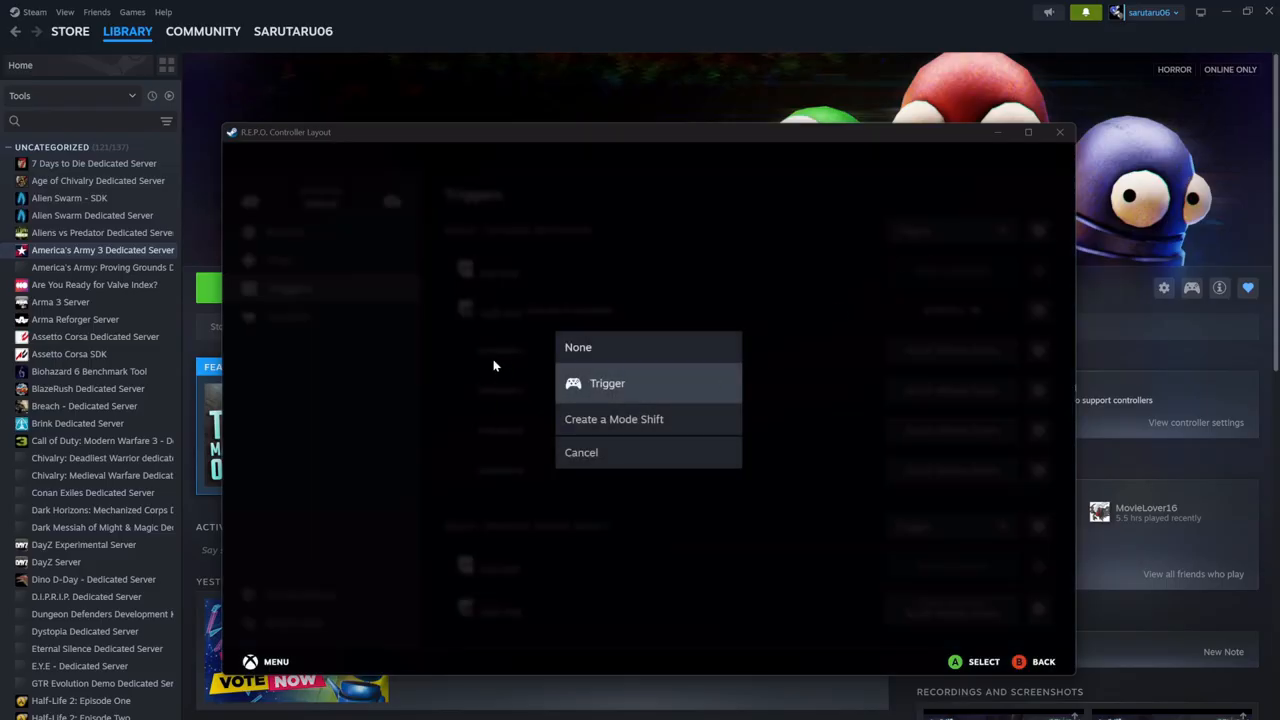
pyautogui.click(620, 463)
pyautogui.scroll(-2, 799, 351)
pyautogui.scroll(2, 800, 351)
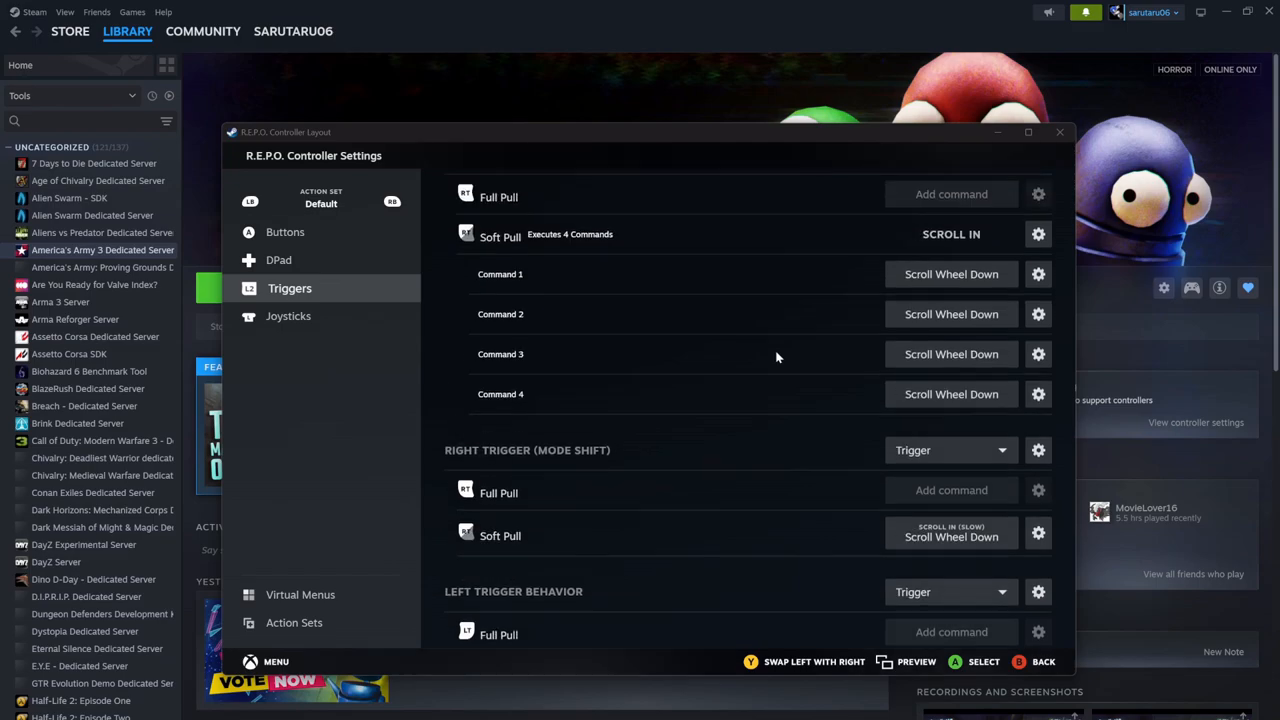
# Open the right trigger's mode shift settings and examine which controller button activates the mode shift.
pyautogui.scroll(-3, 752, 424)
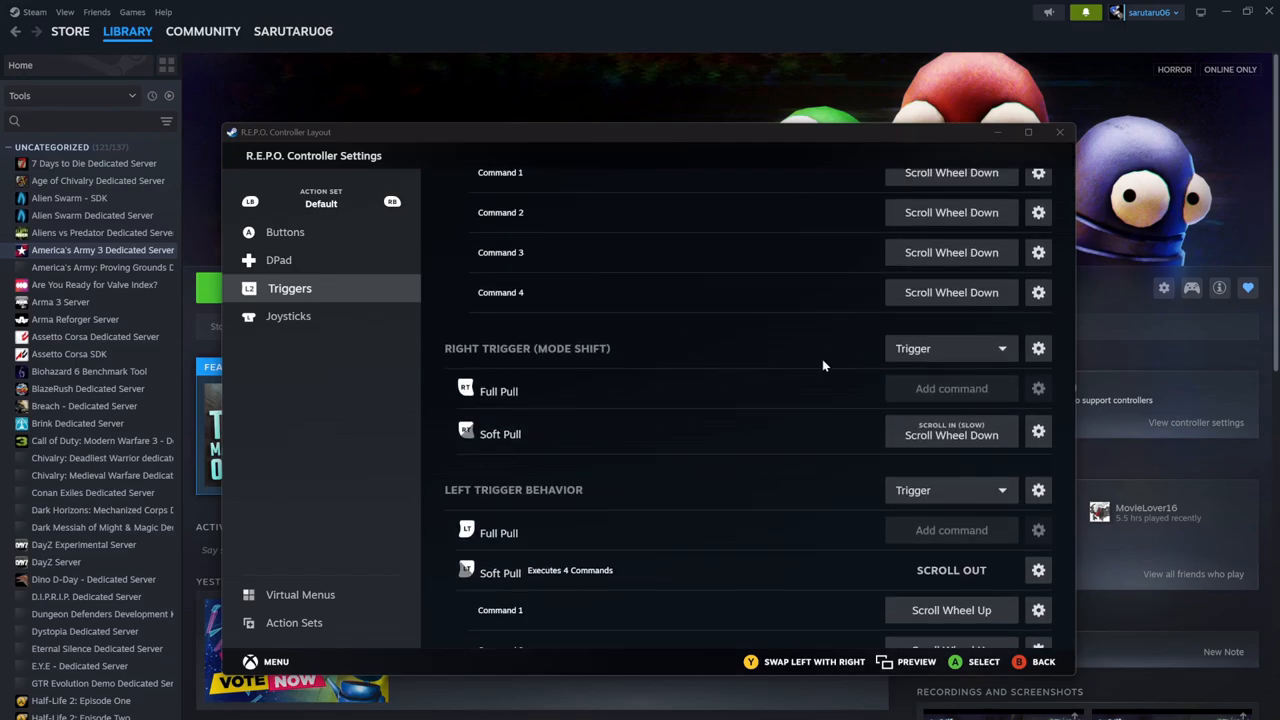
pyautogui.click(1039, 349)
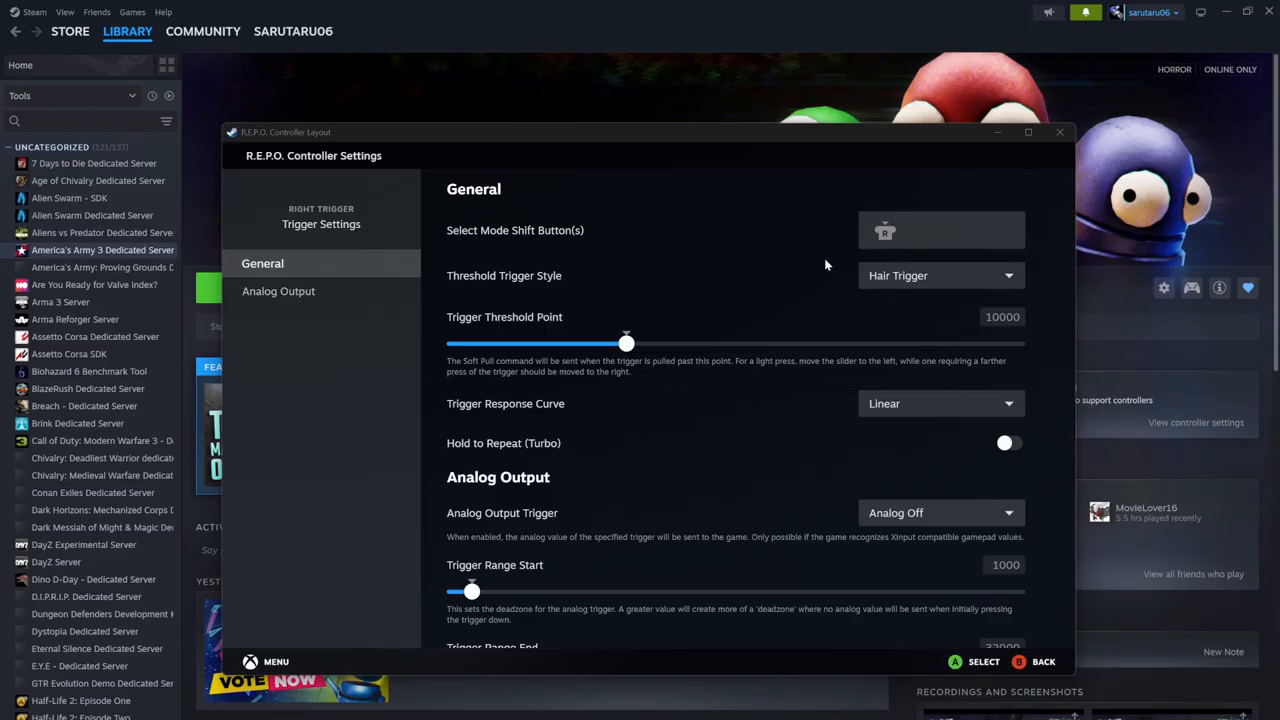
pyautogui.click(922, 238)
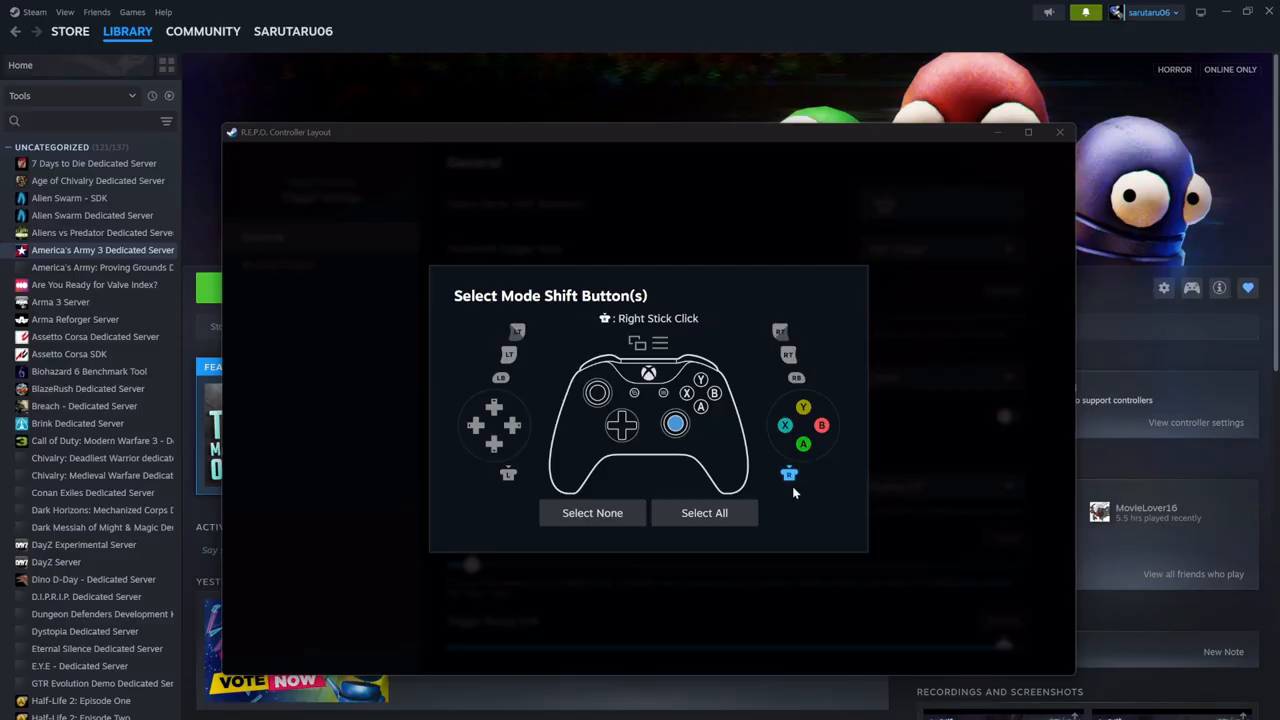
# Close the mode shift button selection and review the right trigger's general and analog output settings for the mode shift.
pyautogui.click(928, 481)
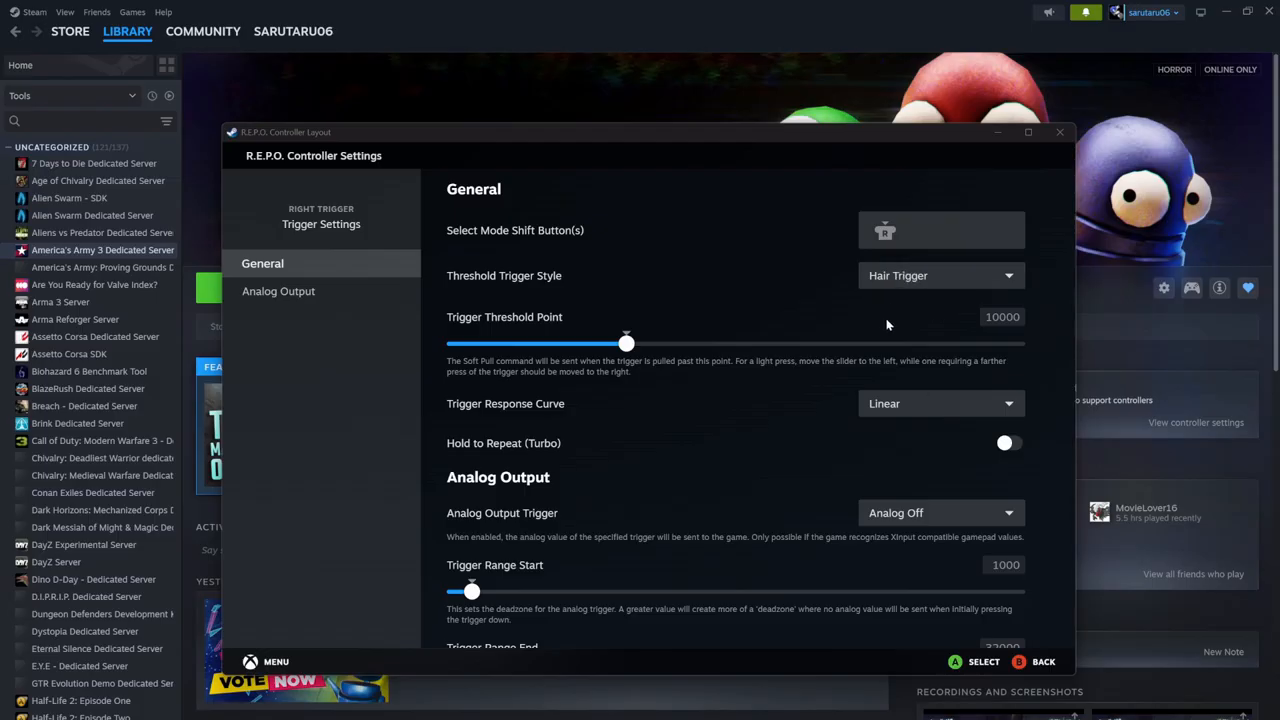
pyautogui.scroll(-1, 647, 394)
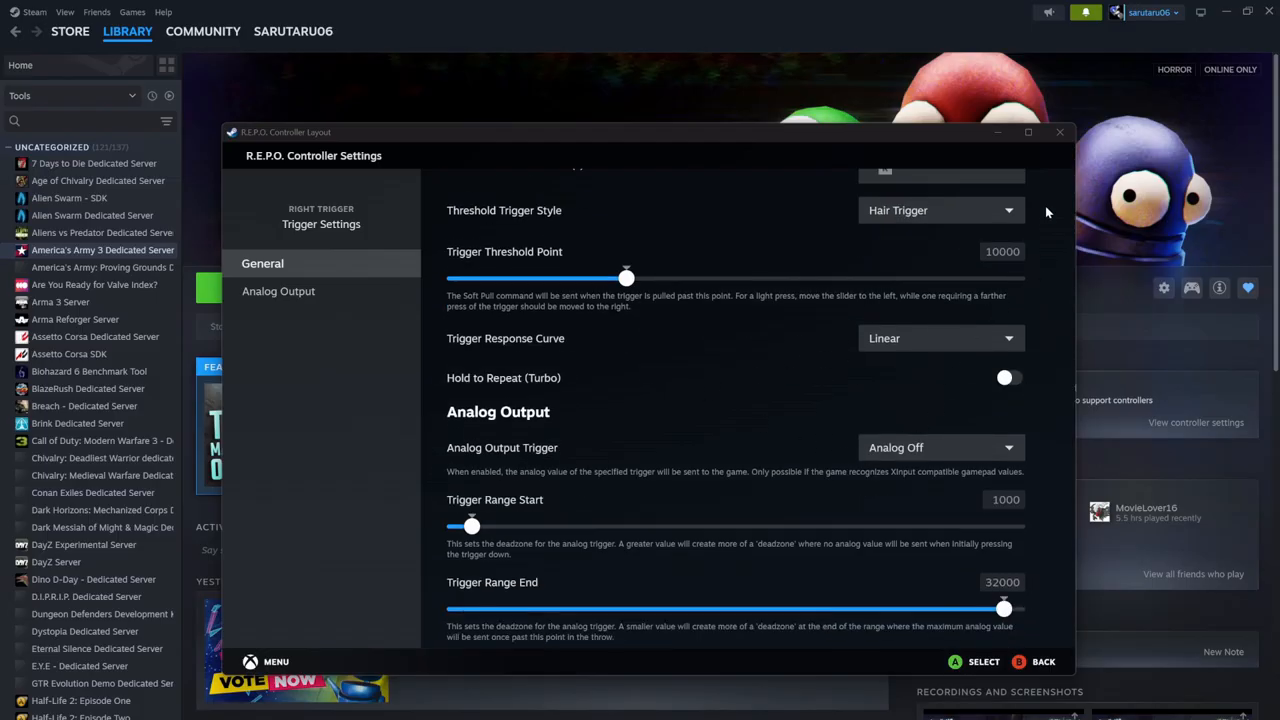
pyautogui.scroll(1, 1058, 140)
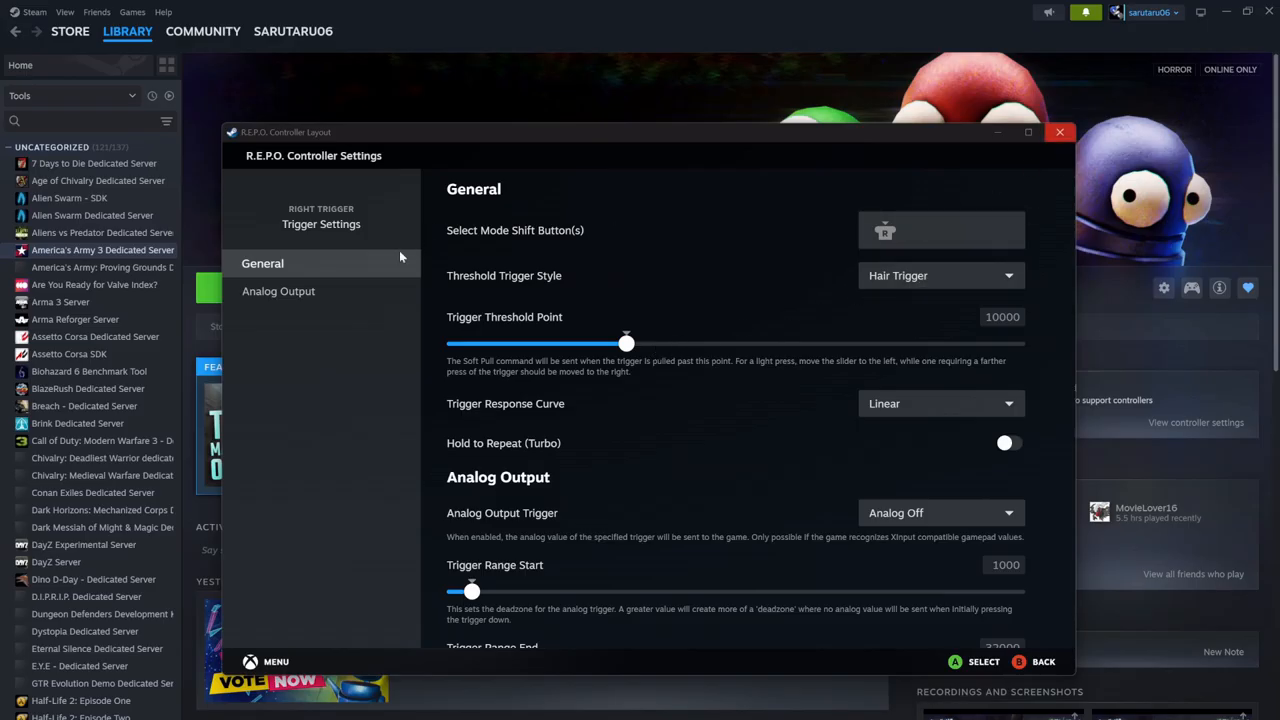
pyautogui.press('Escape')
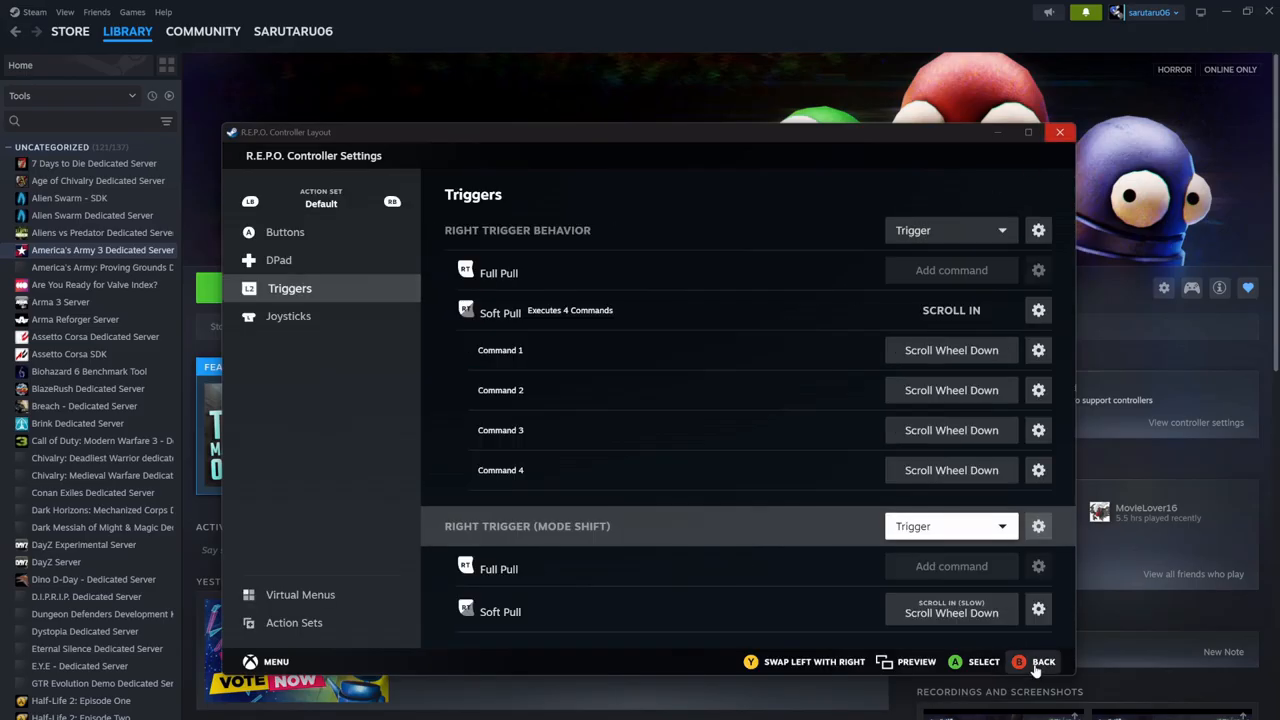
# Inspect the press settings of the Scroll Wheel Down command on the right trigger's mode shift soft pull.
pyautogui.scroll(-3, 990, 483)
pyautogui.scroll(-1, 990, 483)
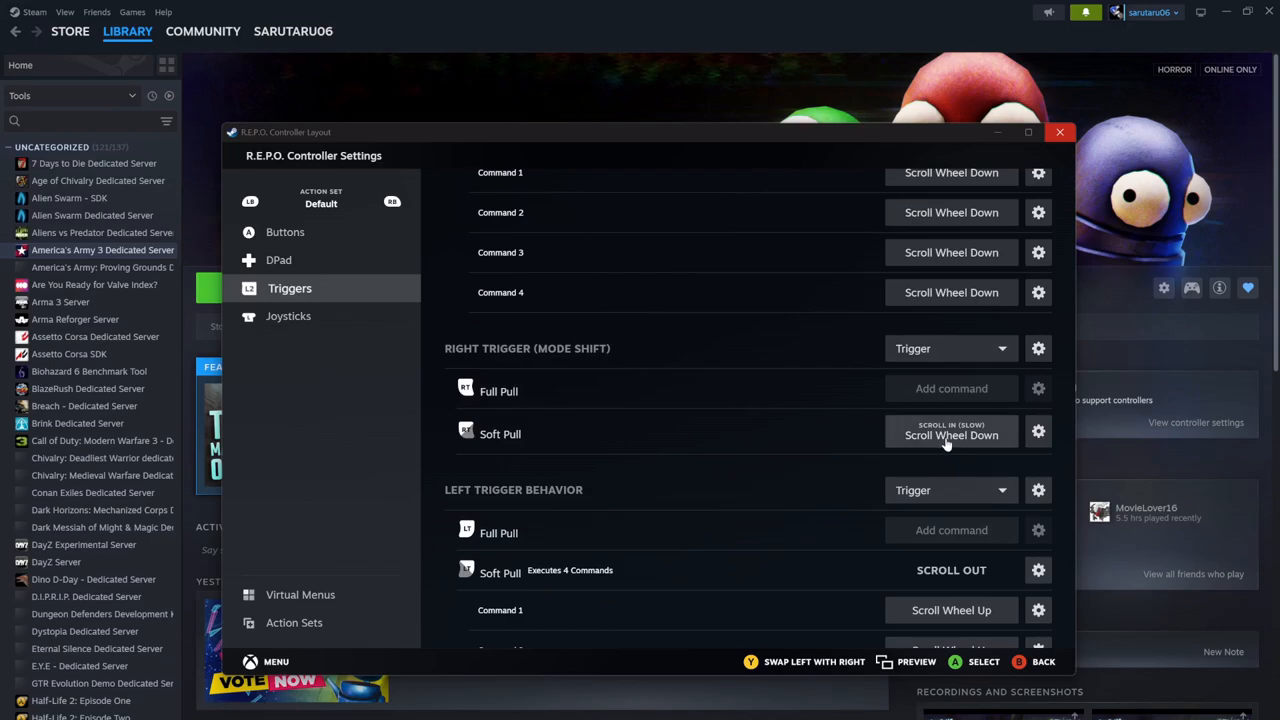
pyautogui.click(1039, 431)
pyautogui.click(669, 348)
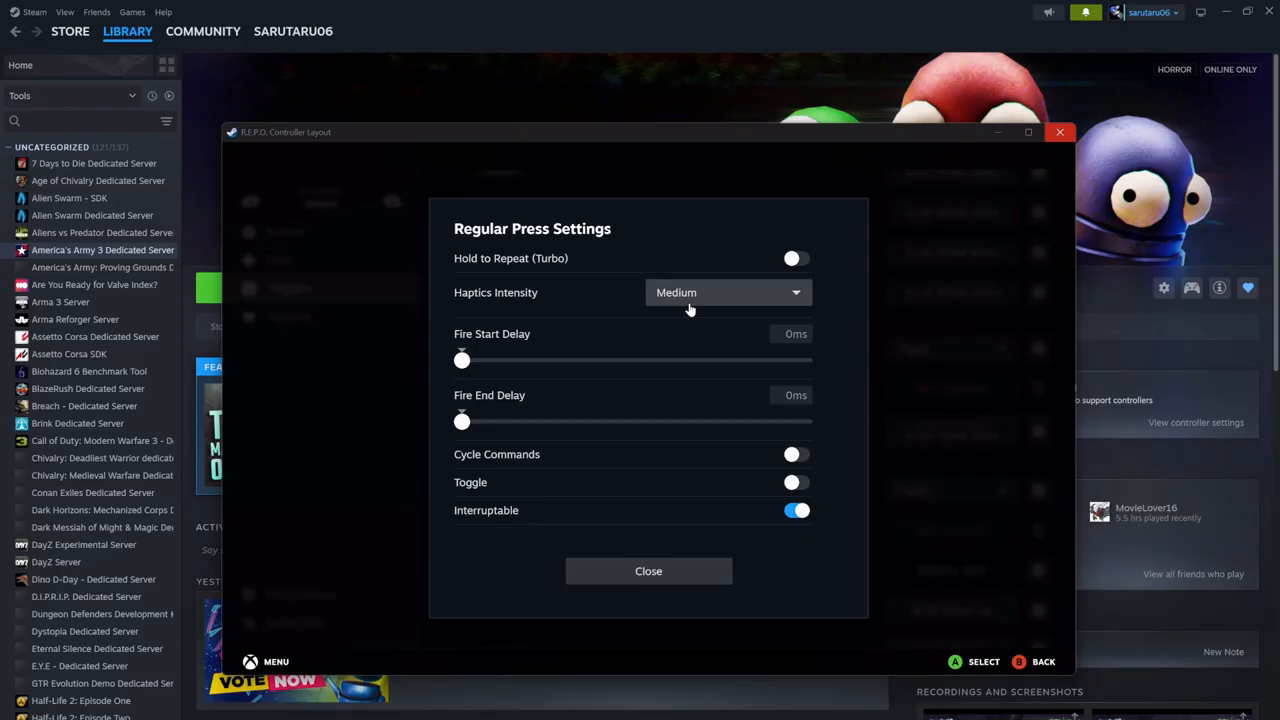
pyautogui.click(677, 572)
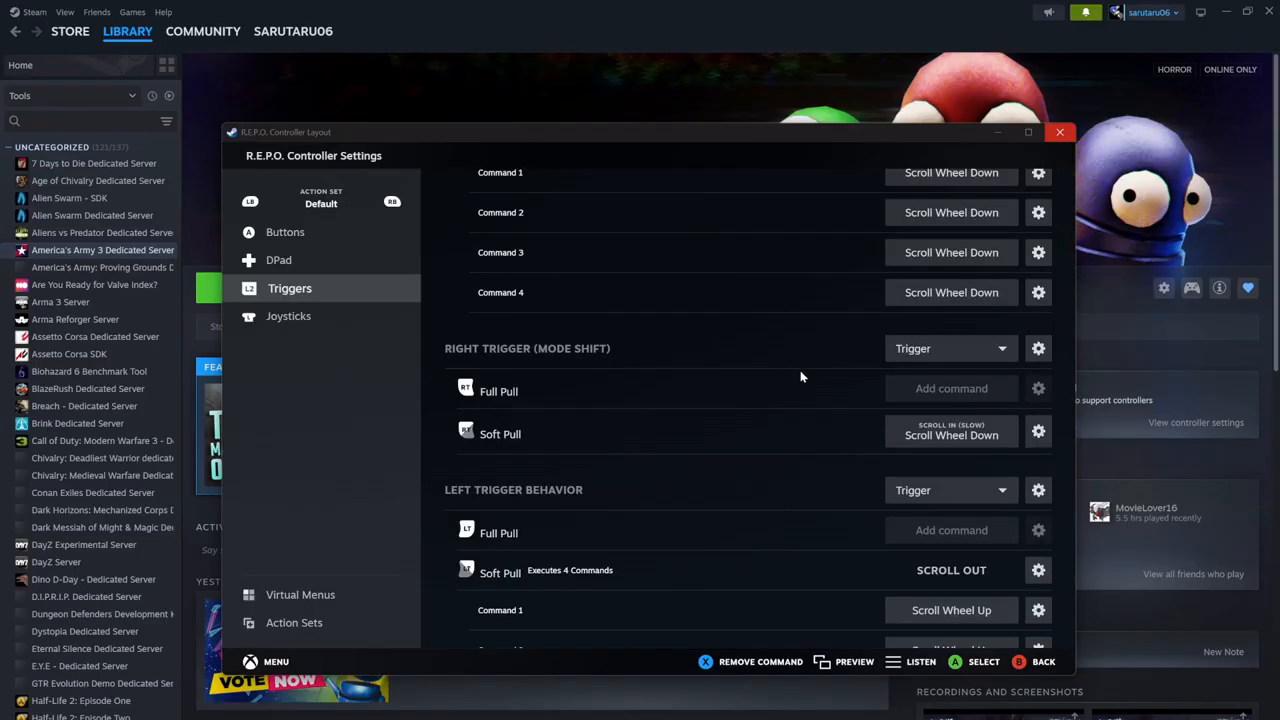
# Review the left trigger's soft pull commands and inspect the turbo and delay settings of its first Scroll Wheel Up command.
pyautogui.scroll(-5, 798, 389)
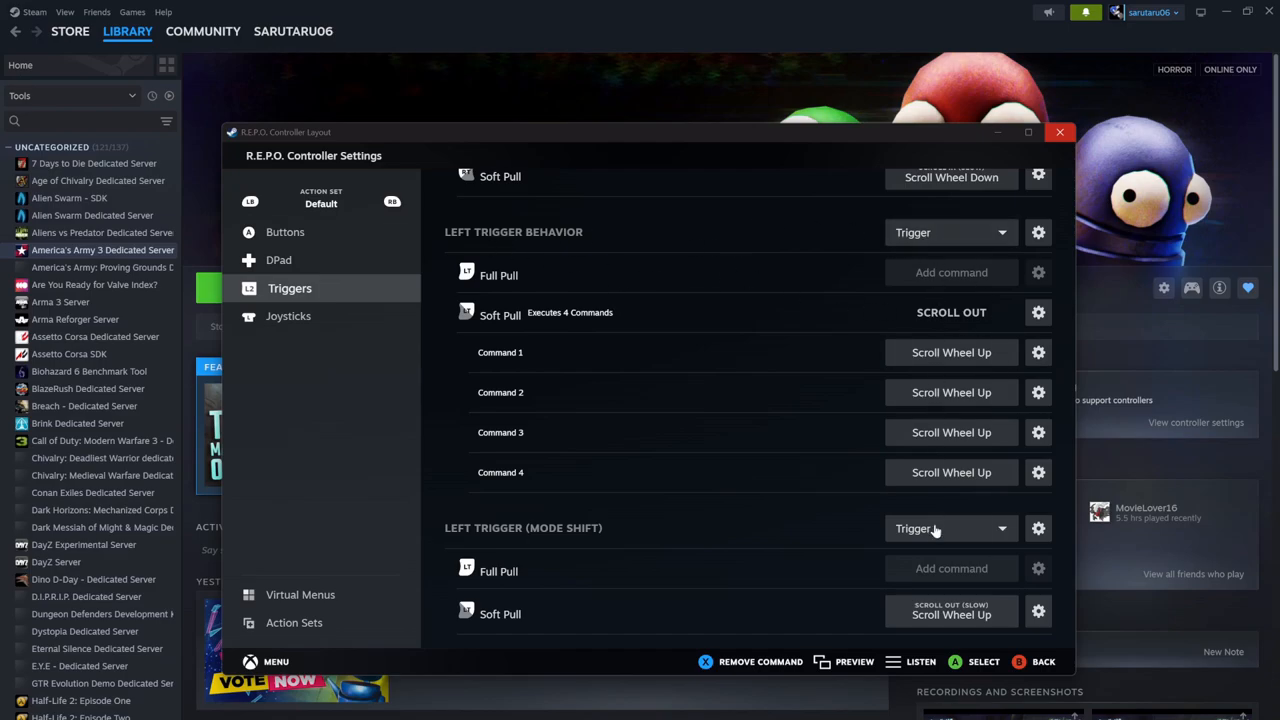
pyautogui.click(1042, 318)
pyautogui.click(655, 466)
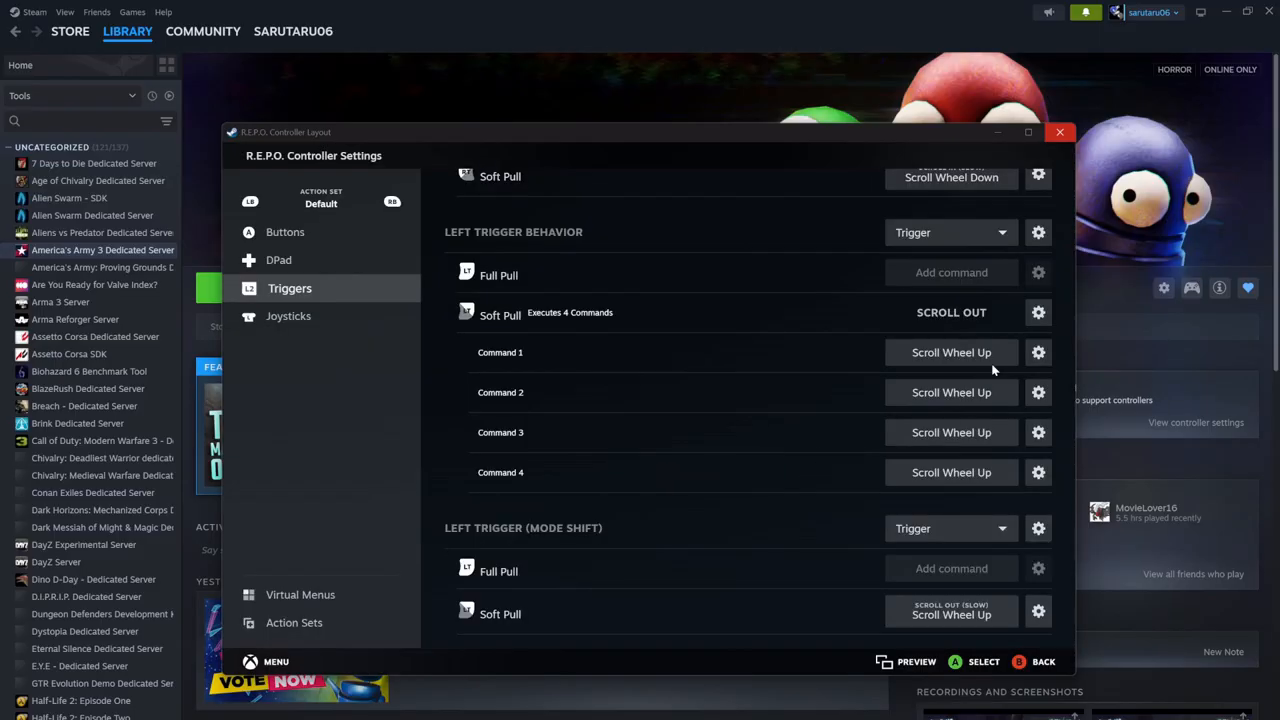
pyautogui.click(1034, 358)
pyautogui.click(581, 366)
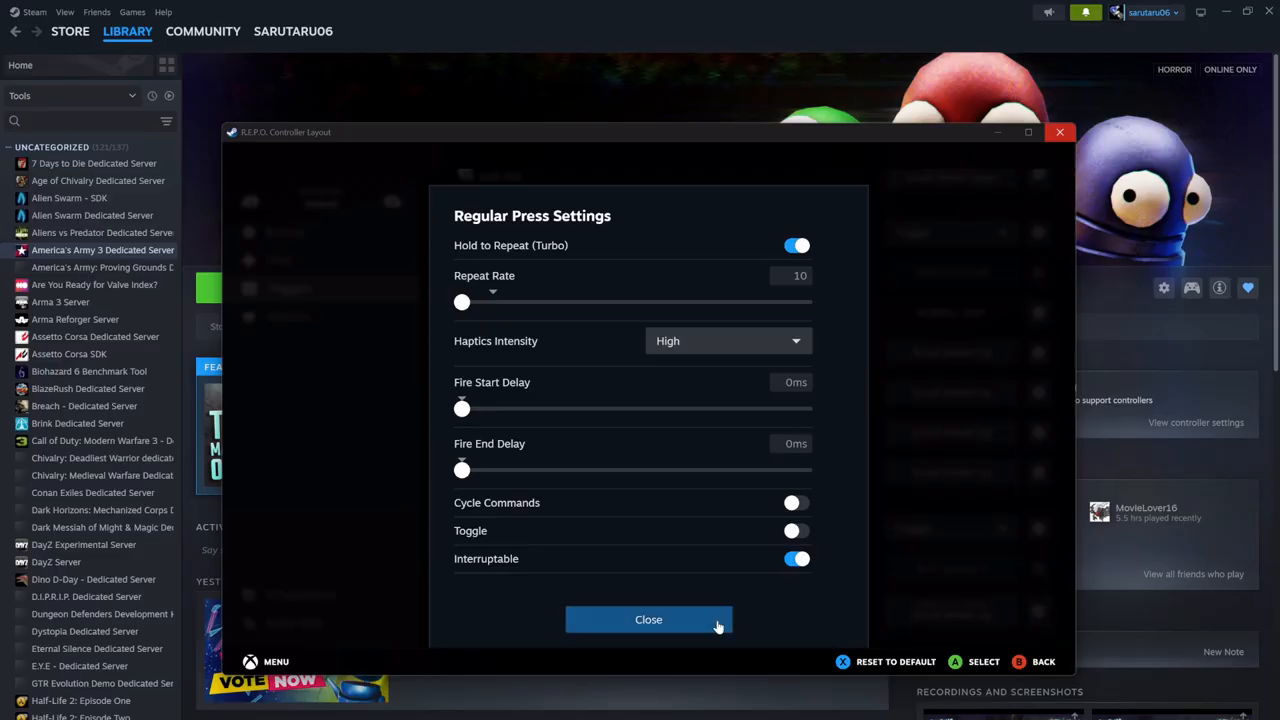
pyautogui.scroll(-1, 717, 626)
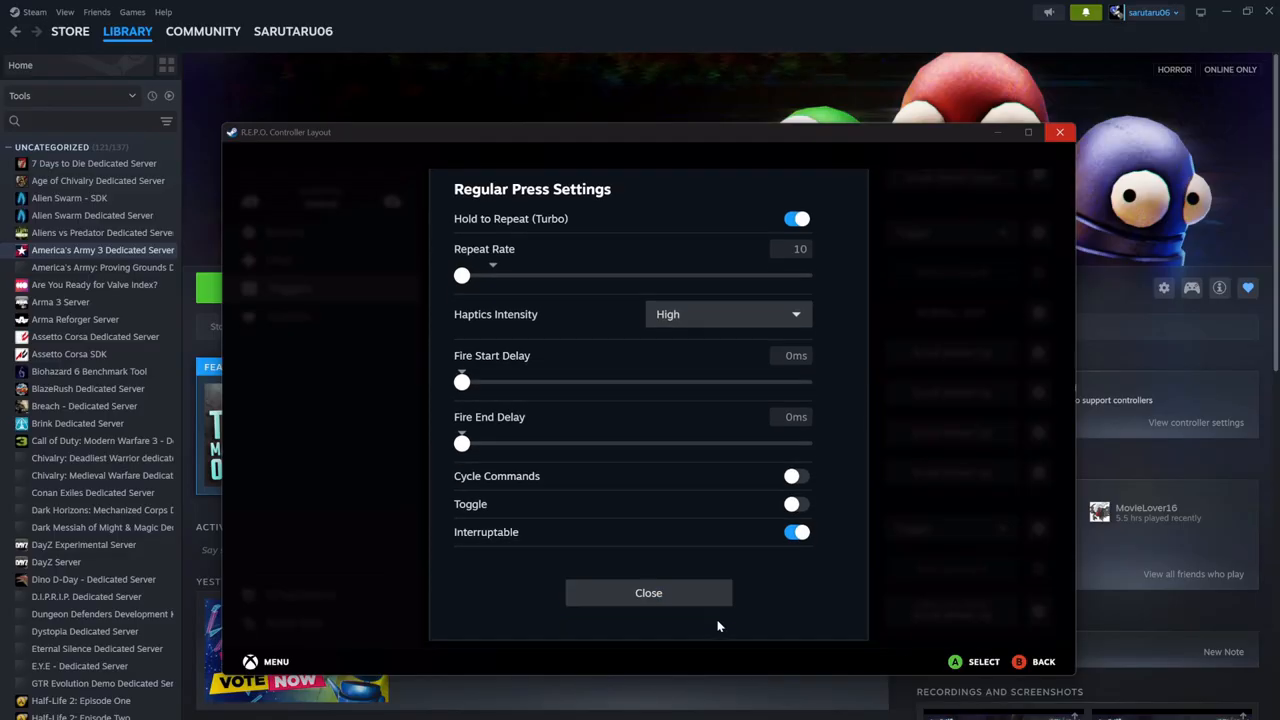
pyautogui.click(598, 590)
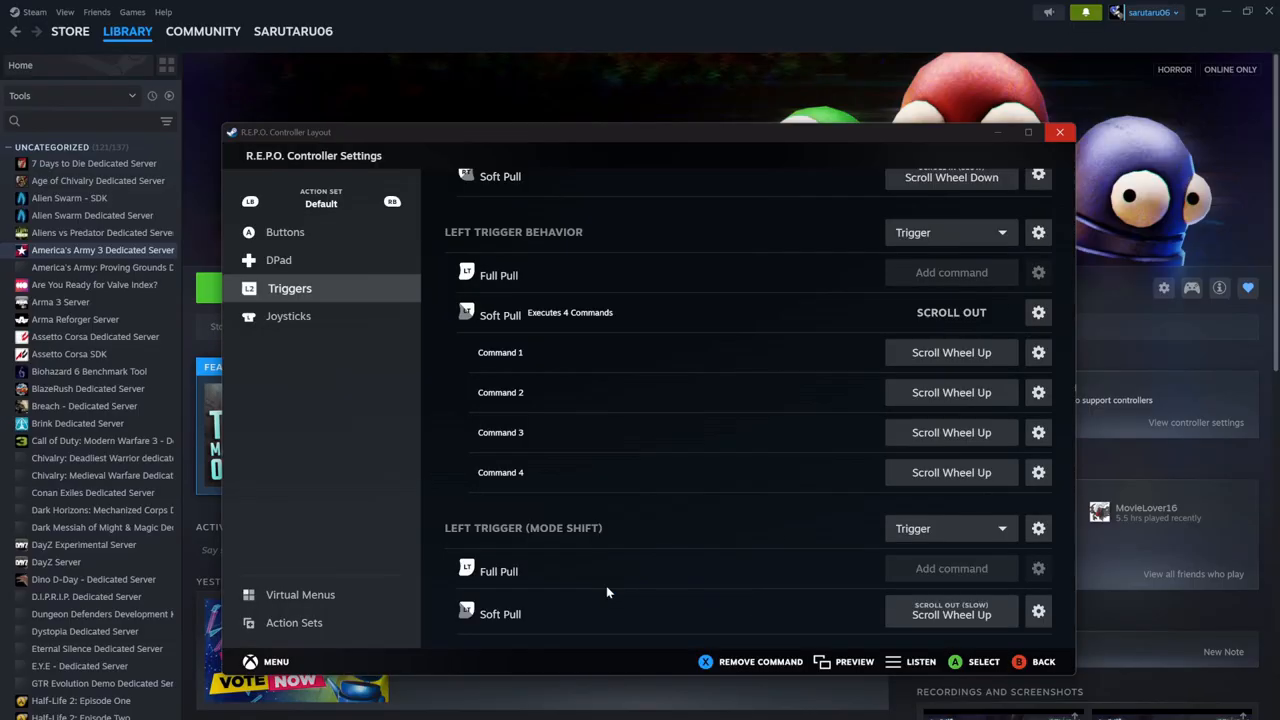
# Compare the Joystick Mouse settings of the right joystick's regular behavior and its mode shift, especially the mouse sensitivity.
pyautogui.click(296, 322)
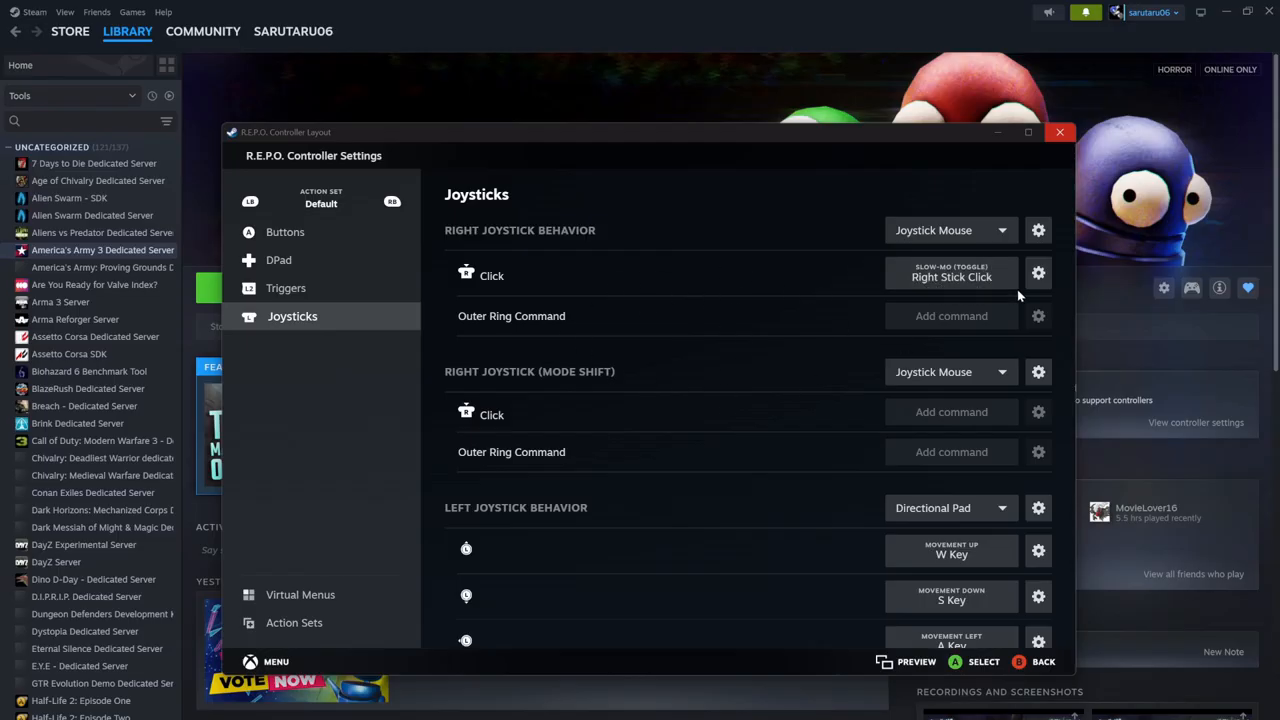
pyautogui.click(1038, 371)
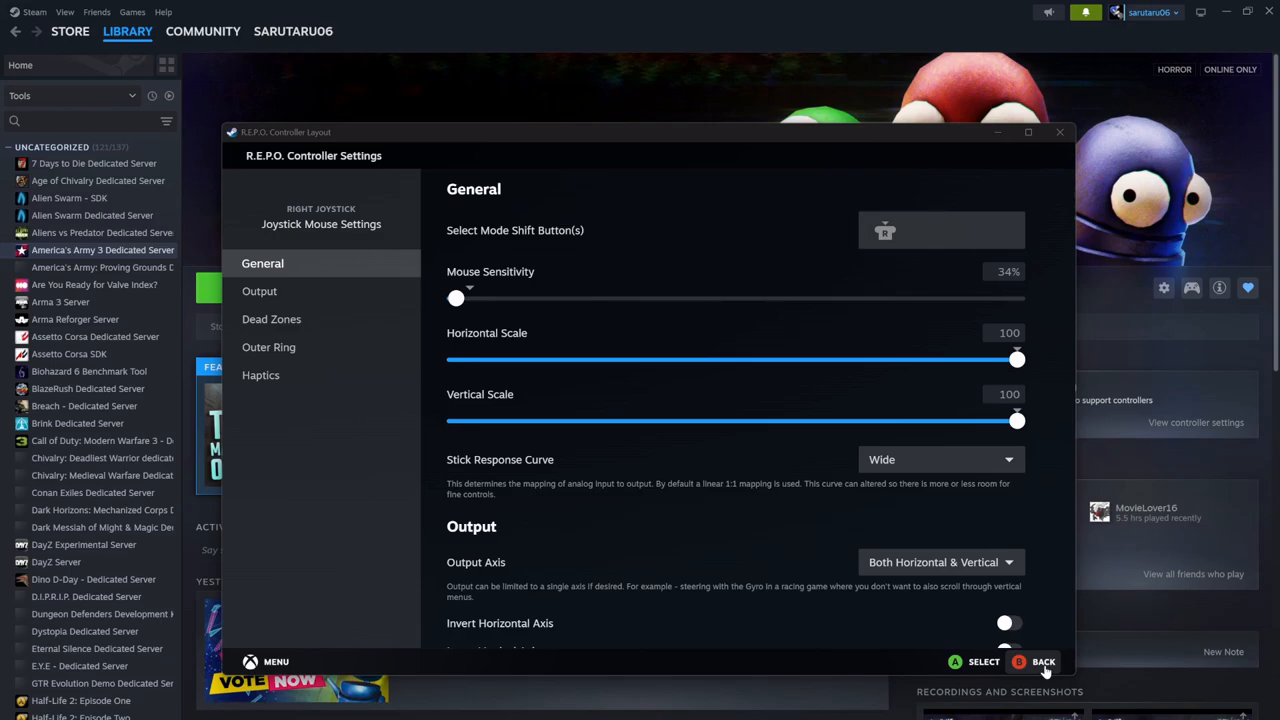
pyautogui.click(1043, 664)
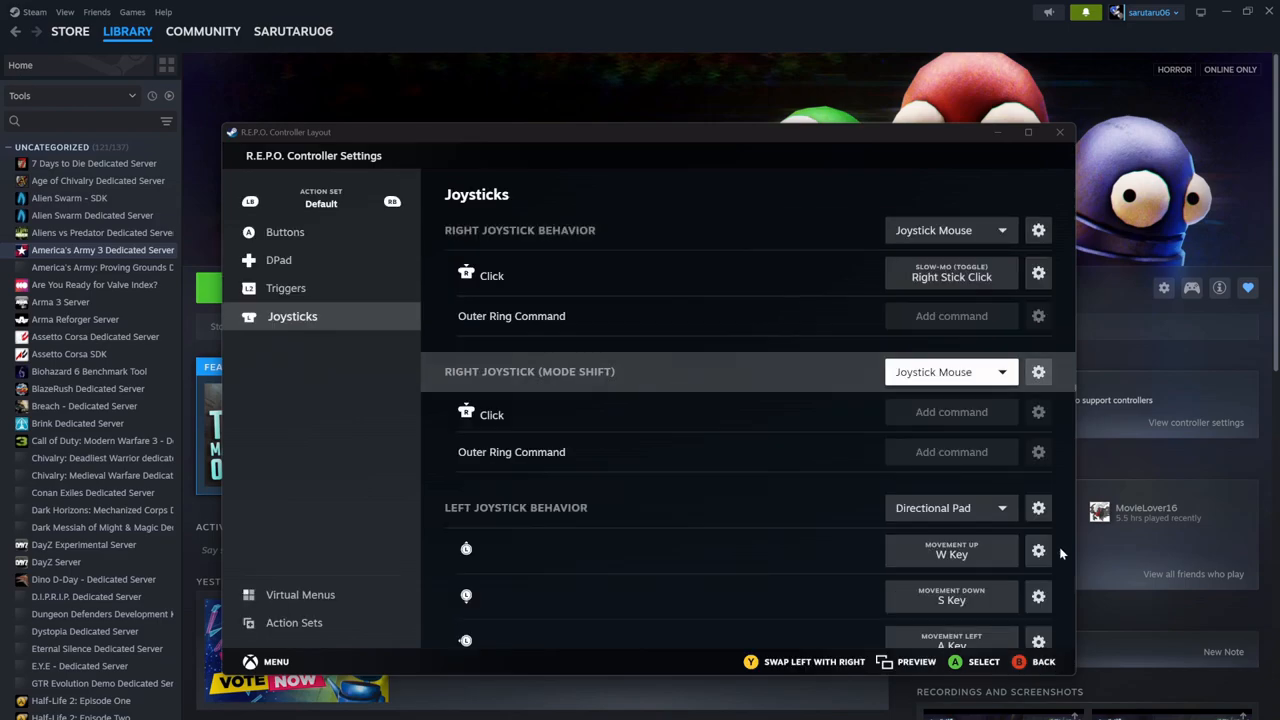
pyautogui.click(1040, 230)
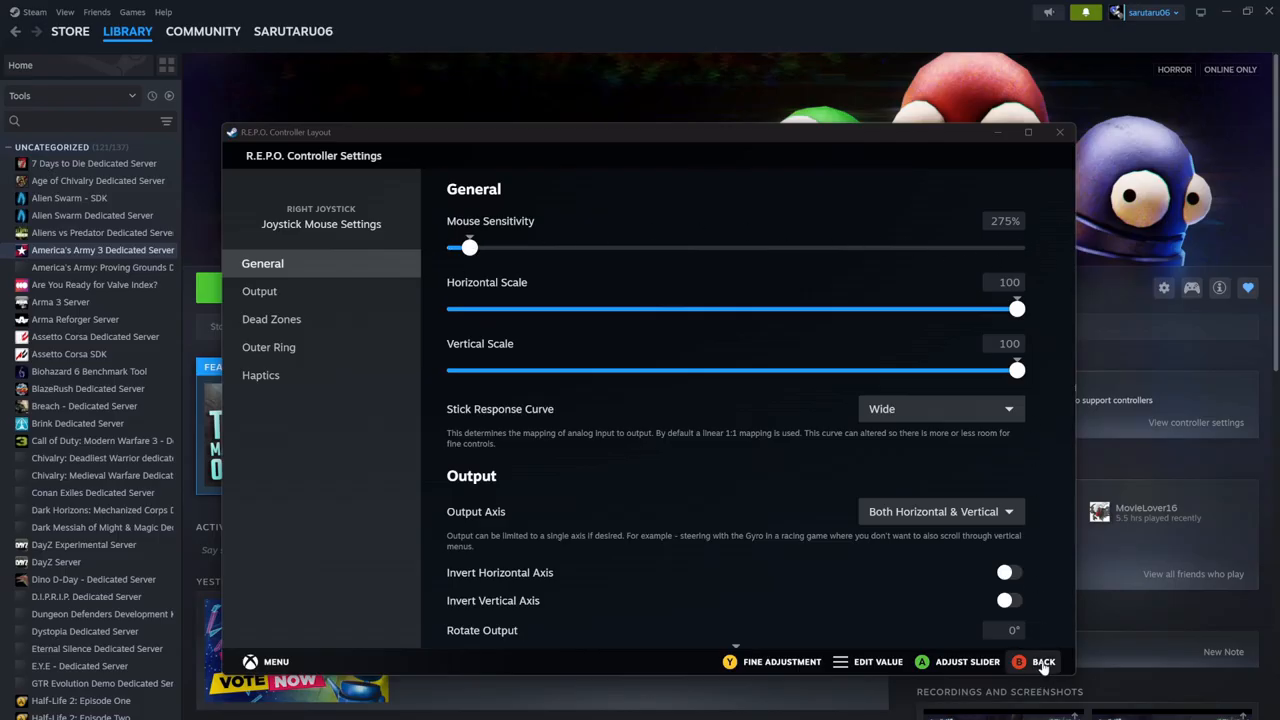
pyautogui.click(1043, 664)
pyautogui.click(1043, 664)
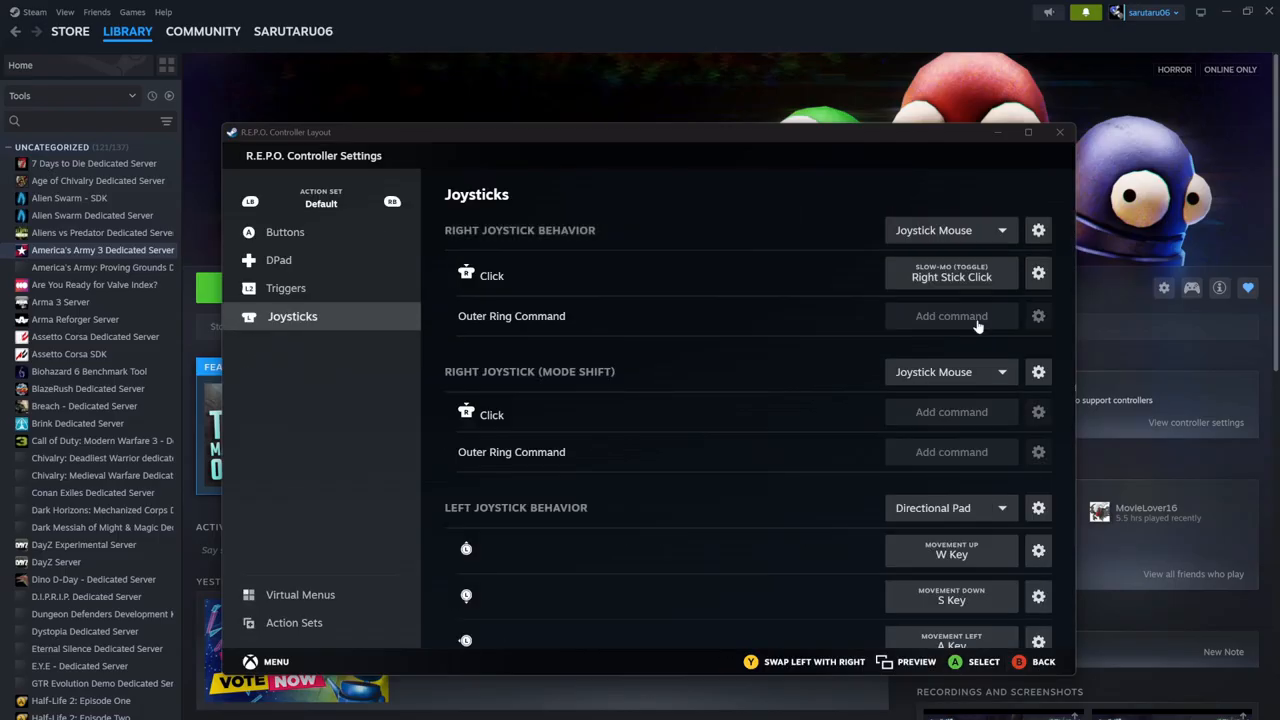
pyautogui.click(1039, 374)
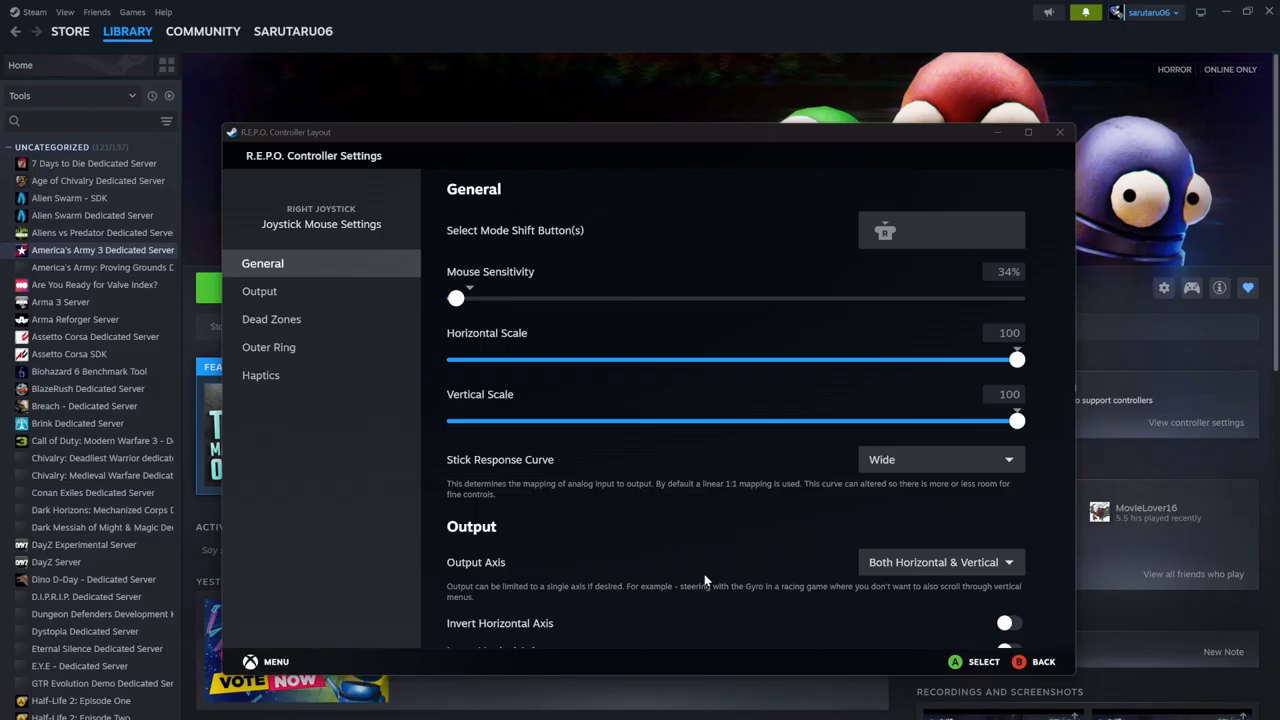
pyautogui.click(1038, 662)
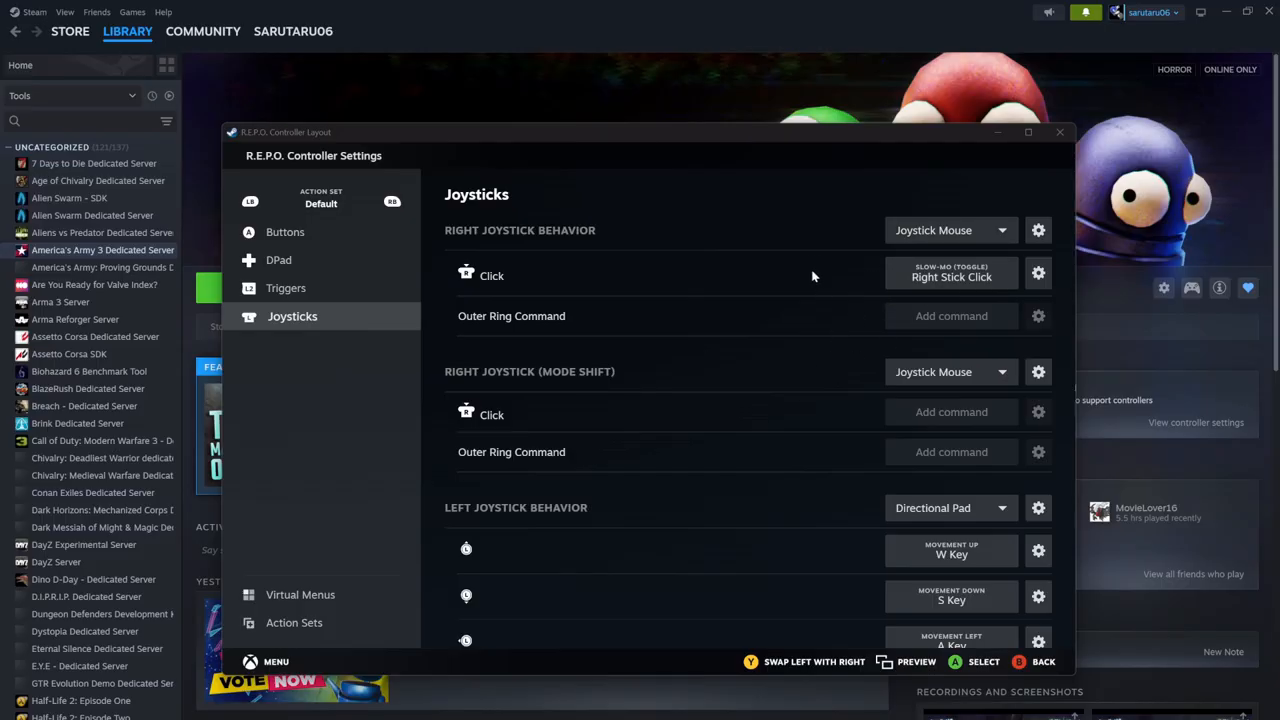
# Look through the left joystick's movement and click commands in the Default action set.
pyautogui.scroll(-3, 771, 340)
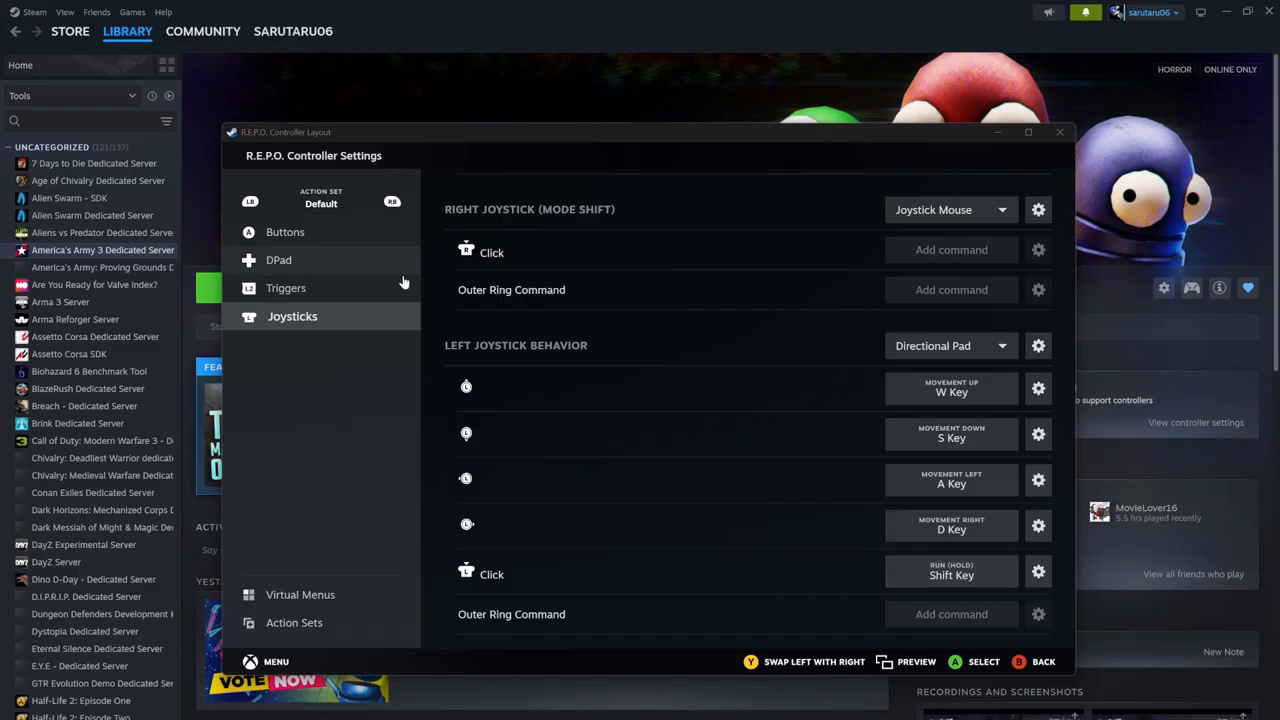
pyautogui.scroll(2, 728, 497)
pyautogui.scroll(1, 729, 491)
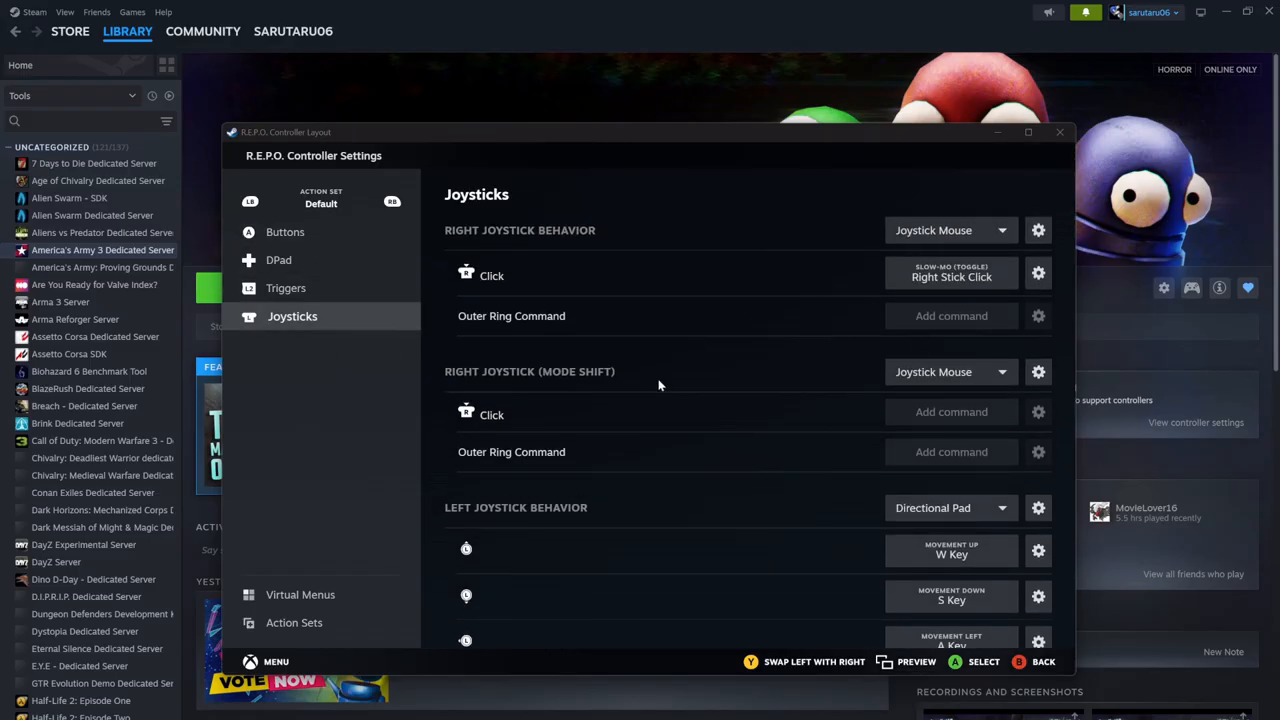
# Switch to the Expressions action set and select Expressions as the right joystick's behavior.
pyautogui.press('pagedown')
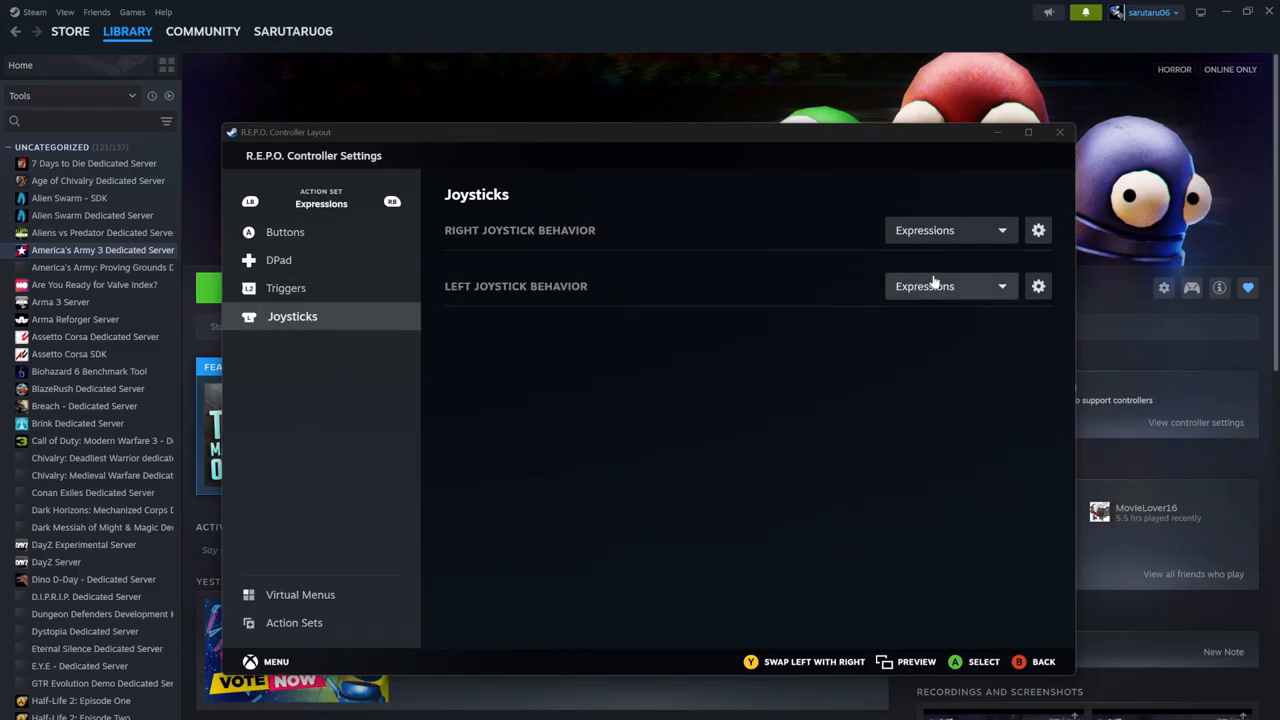
pyautogui.click(972, 228)
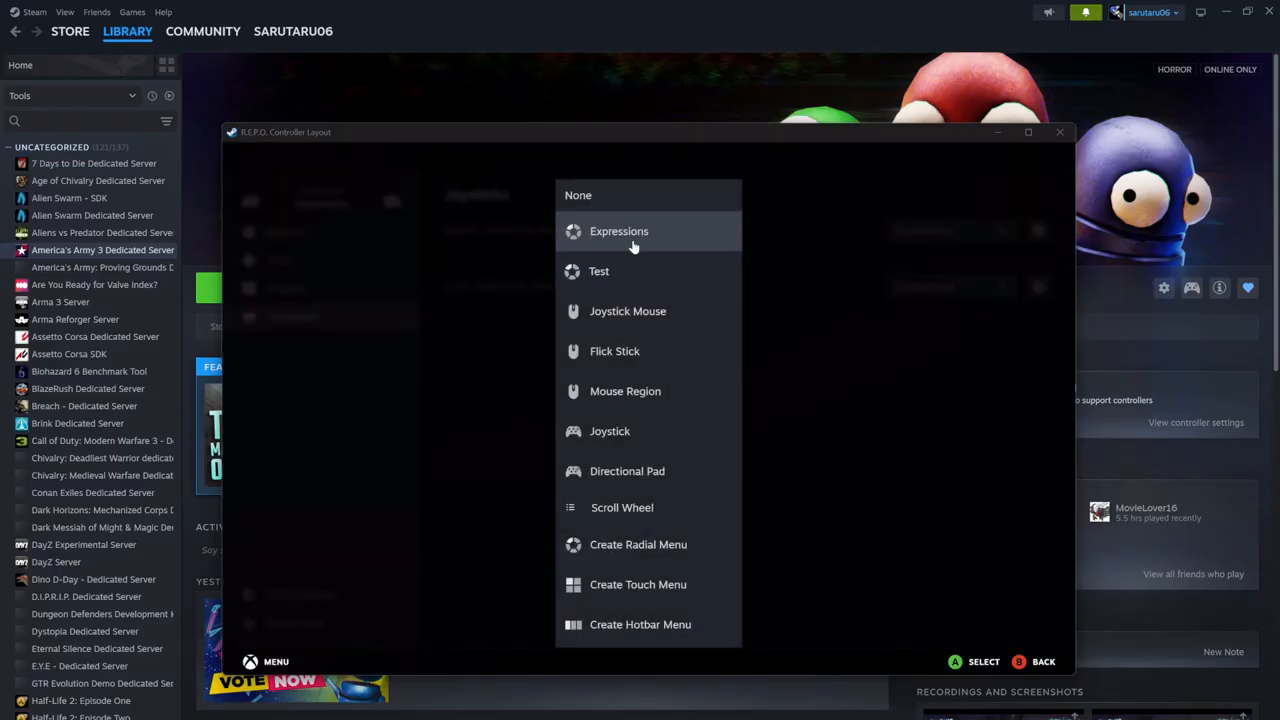
pyautogui.click(632, 244)
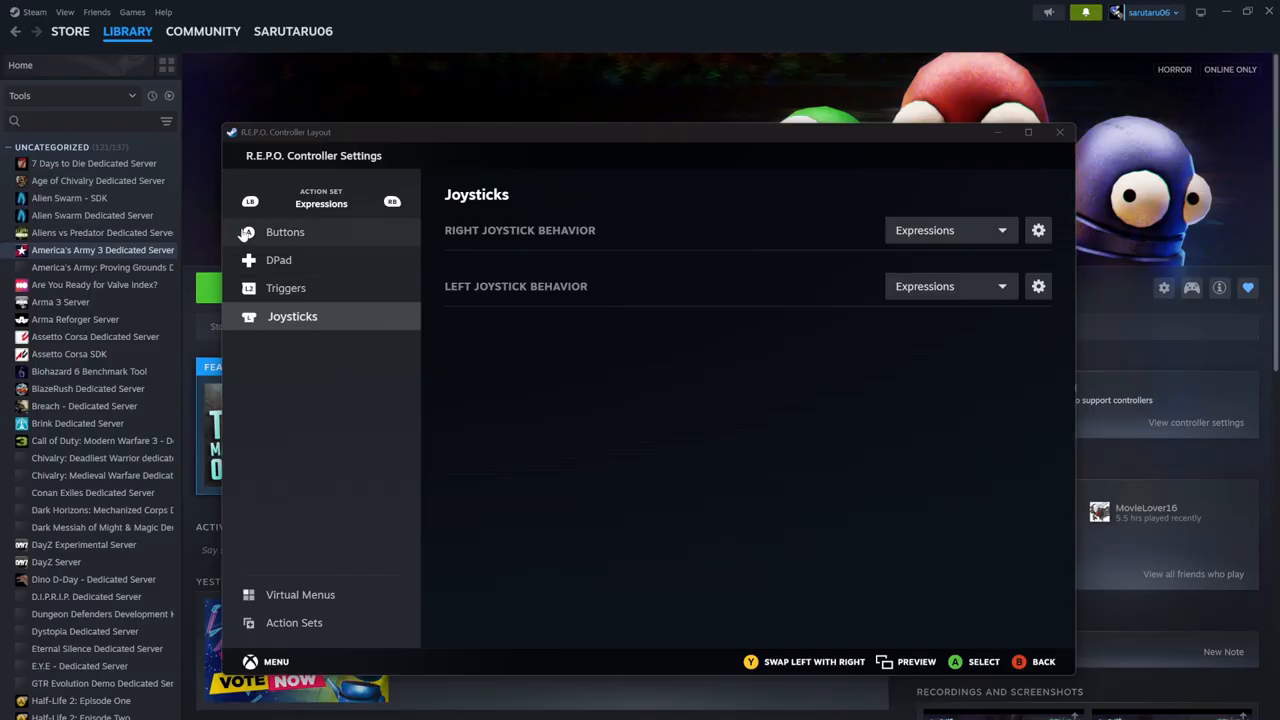
# Review the Expressions set's button assignments and examine the action set commands available for its DPad down direction.
pyautogui.click(285, 233)
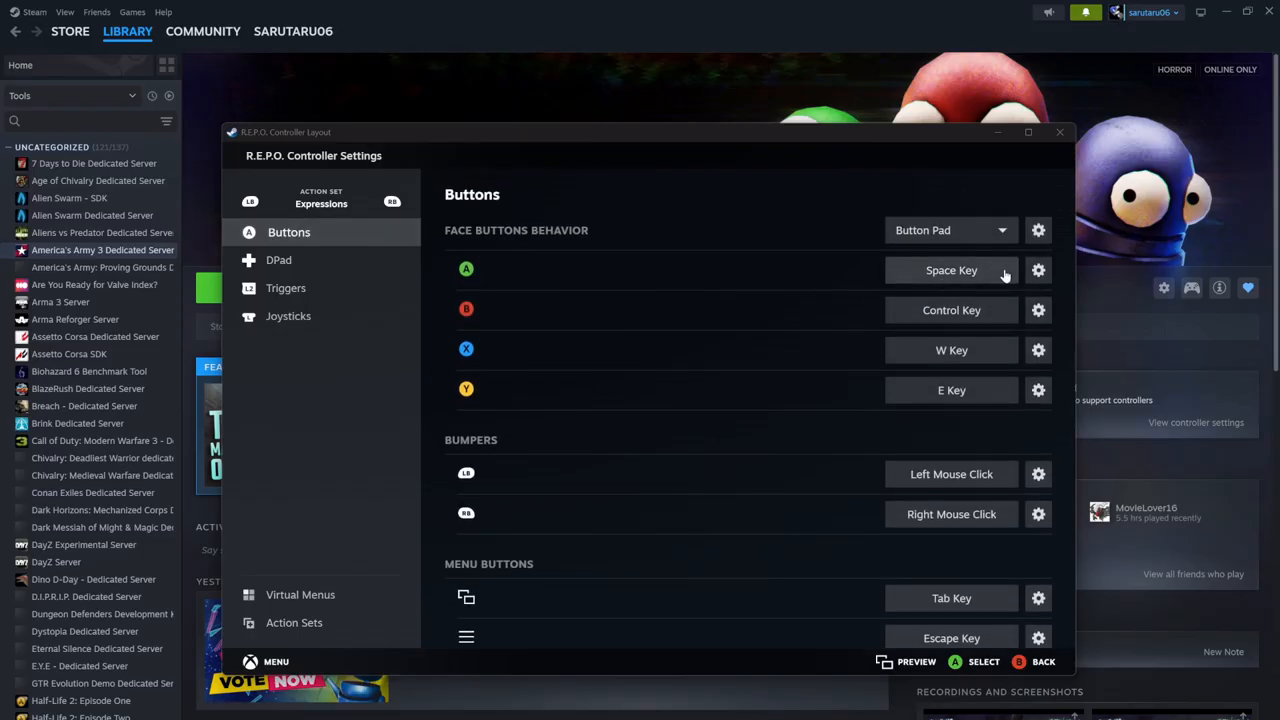
pyautogui.scroll(-1, 764, 428)
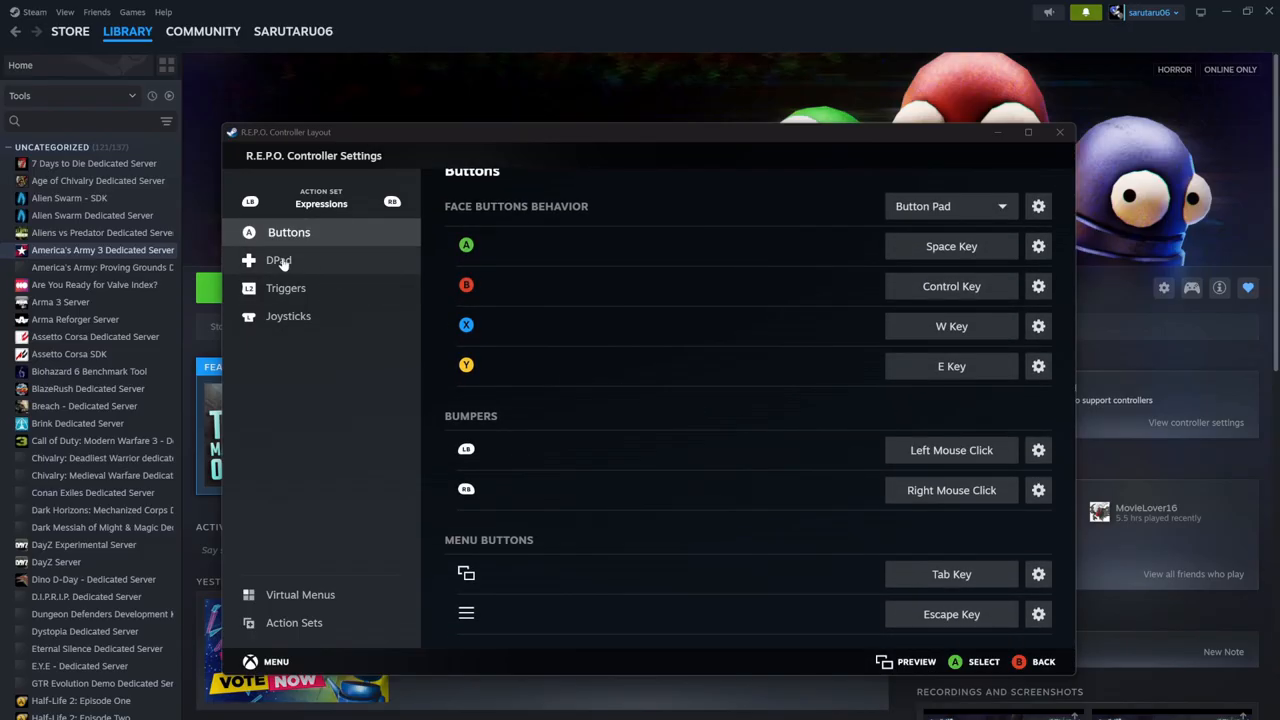
pyautogui.click(278, 260)
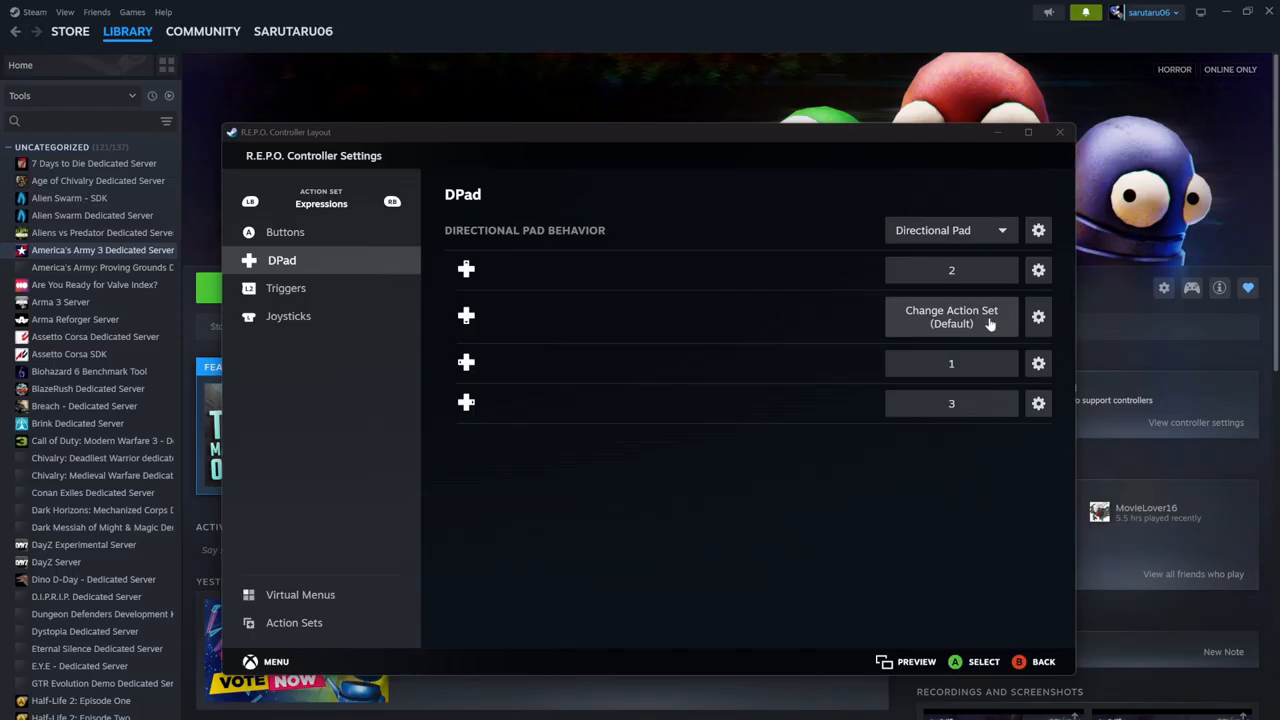
pyautogui.click(945, 325)
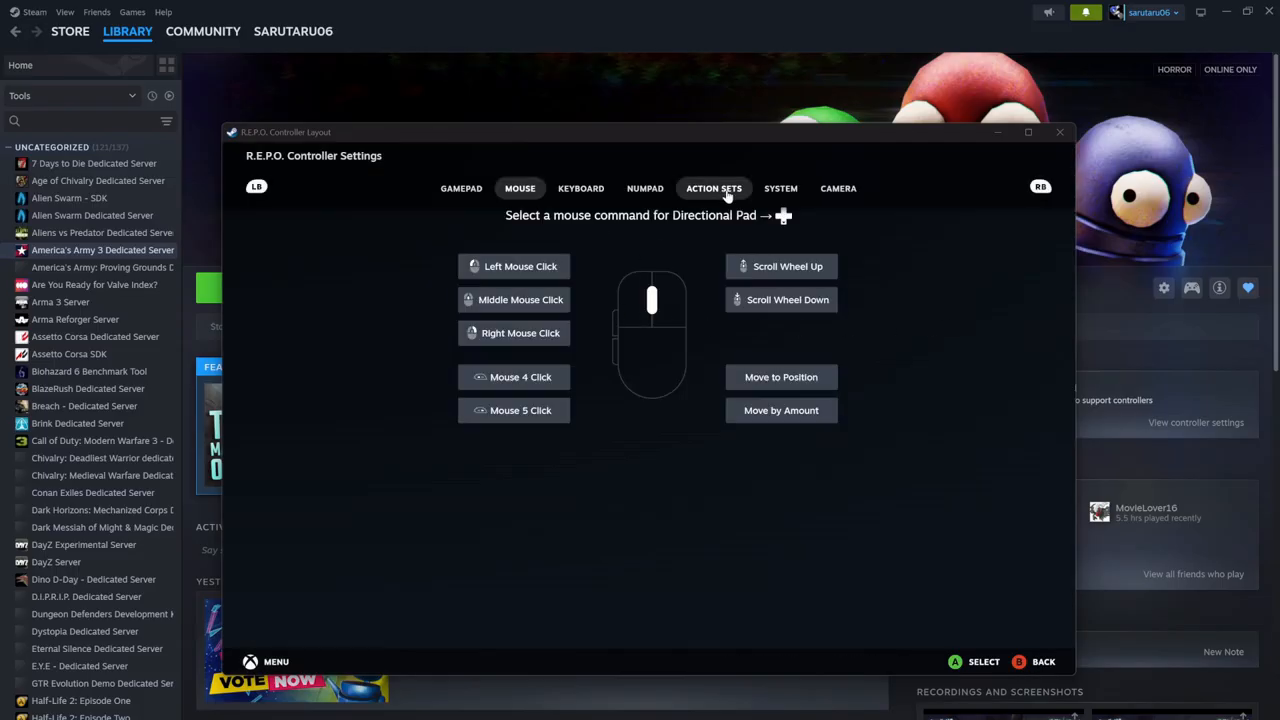
pyautogui.click(725, 190)
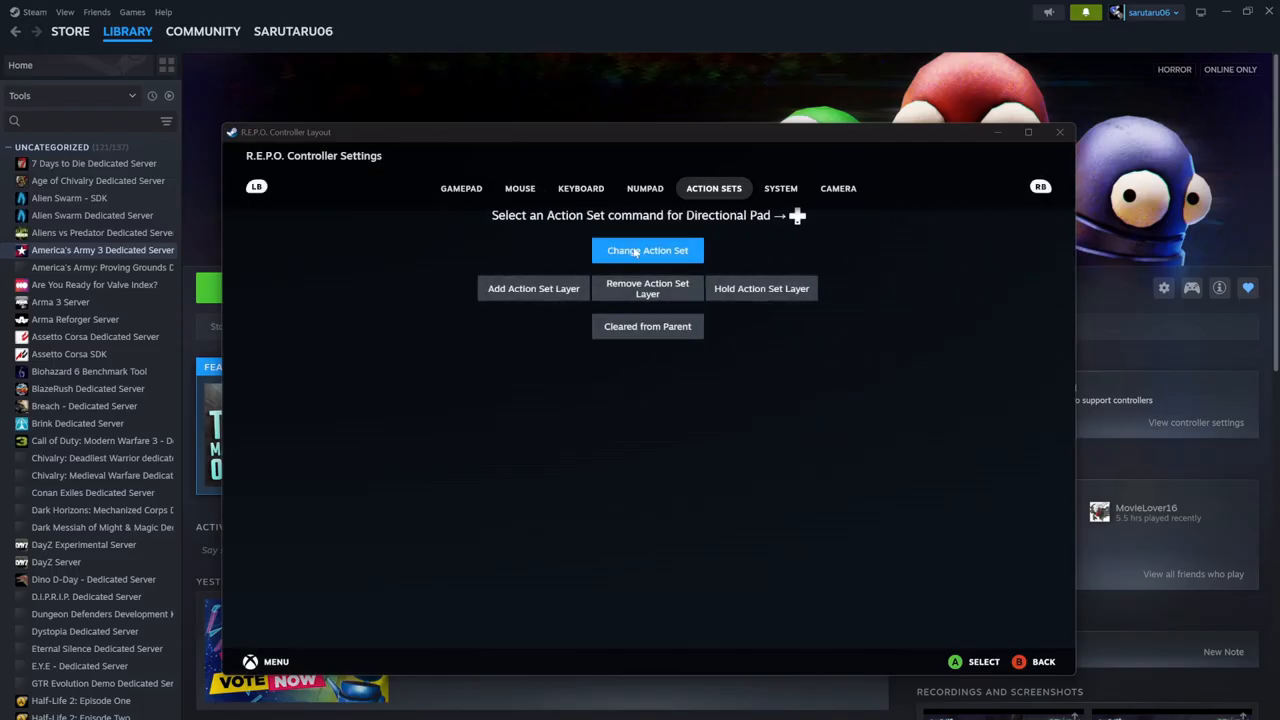
pyautogui.click(1045, 663)
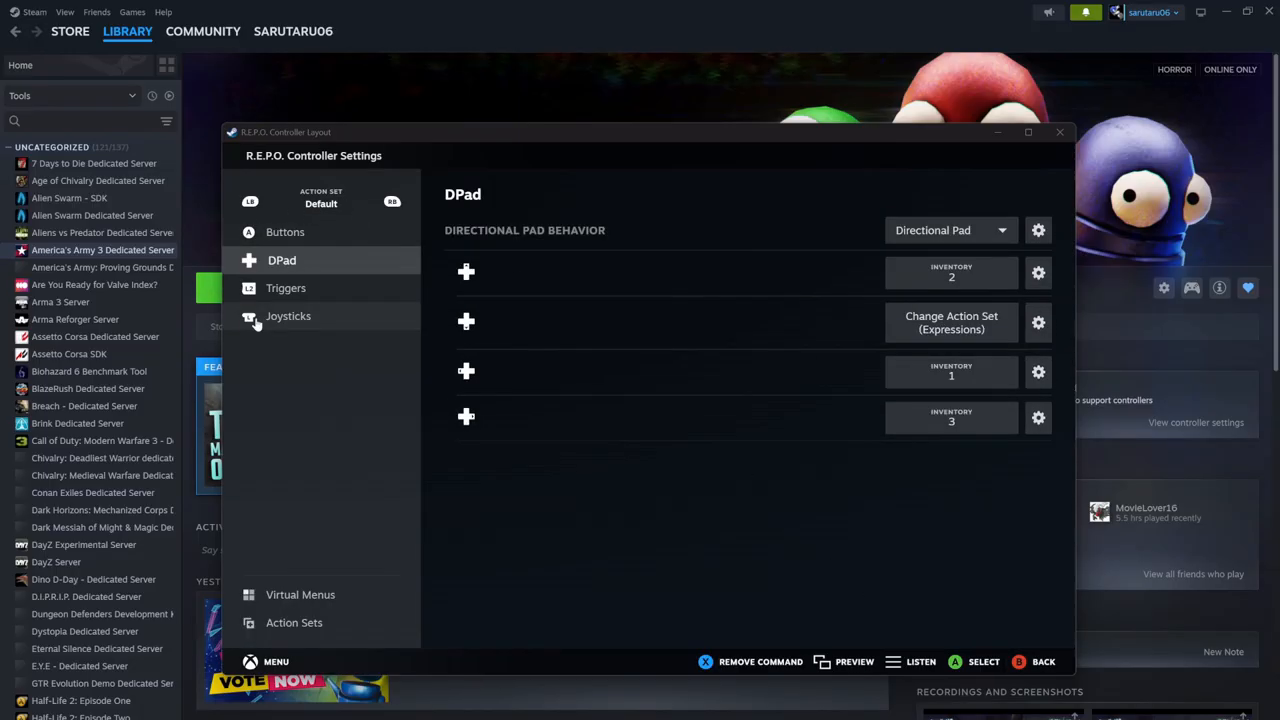
# Compare the joystick and DPad assignments of the Default and Expressions action sets.
pyautogui.click(292, 316)
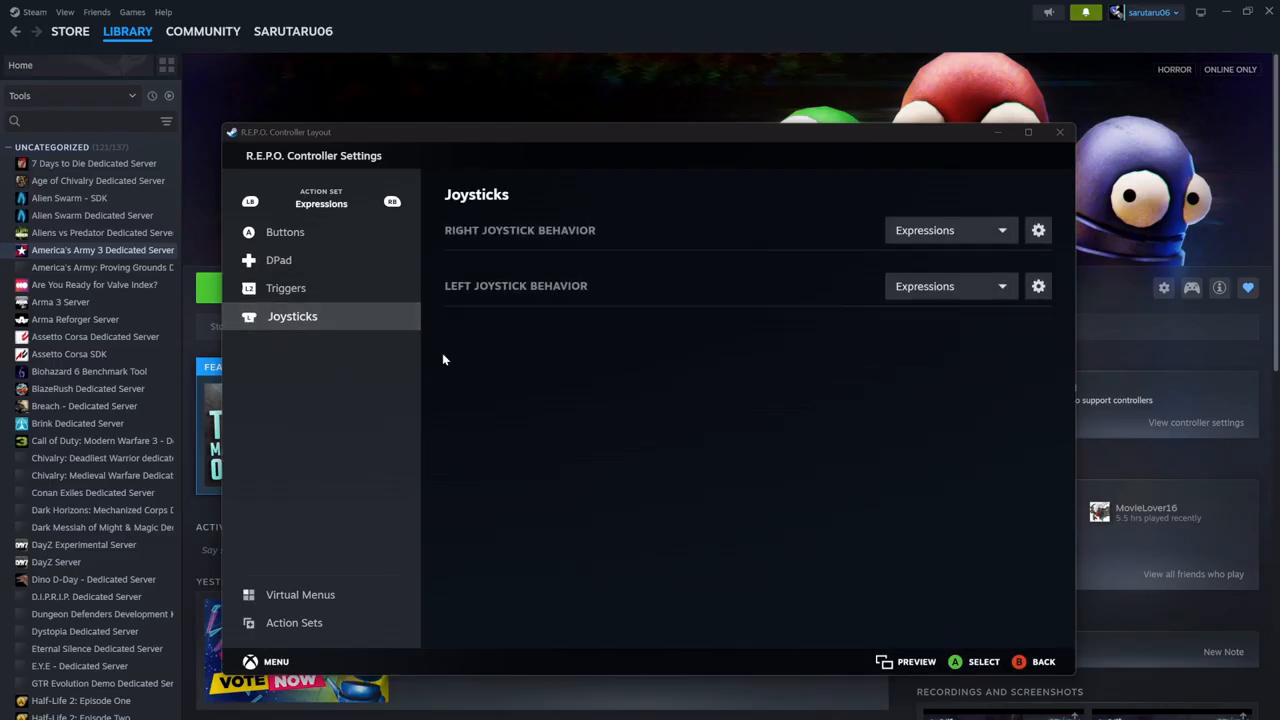
pyautogui.click(281, 259)
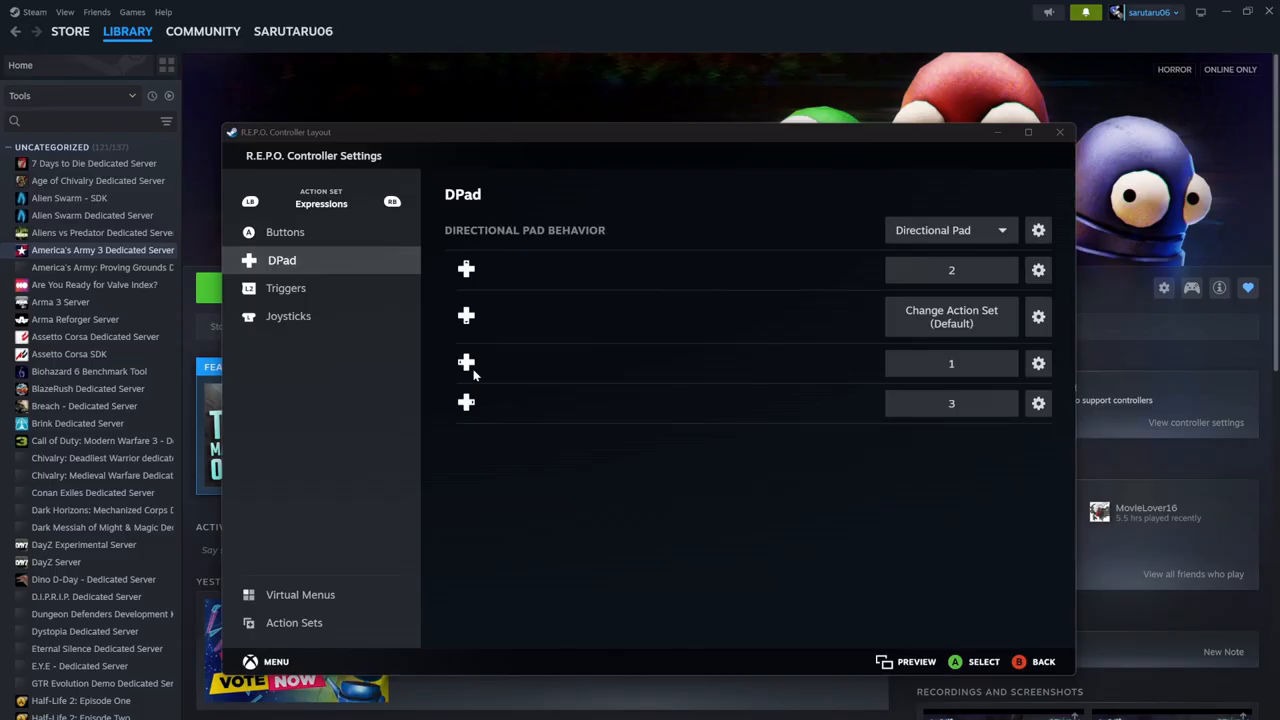
pyautogui.click(320, 320)
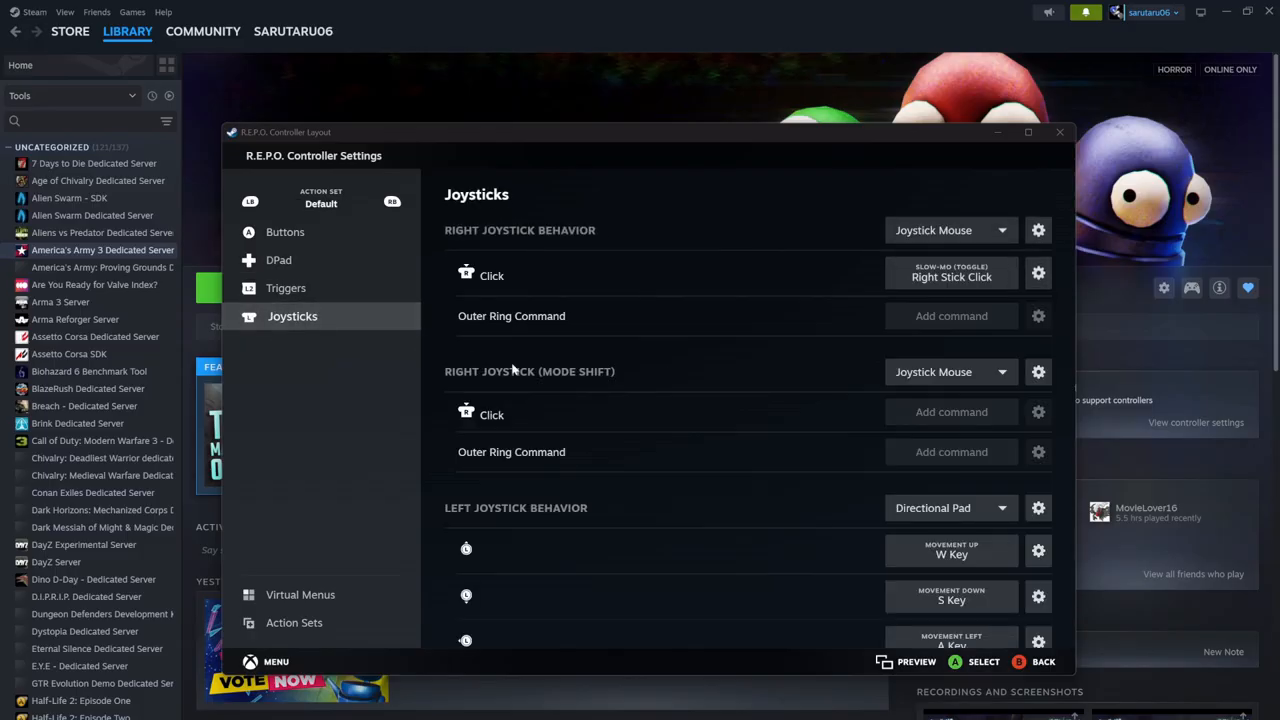
# Set the Expressions set's DPad down direction to Change Action Set with Default as target, and return to the Default set's joysticks.
pyautogui.click(314, 259)
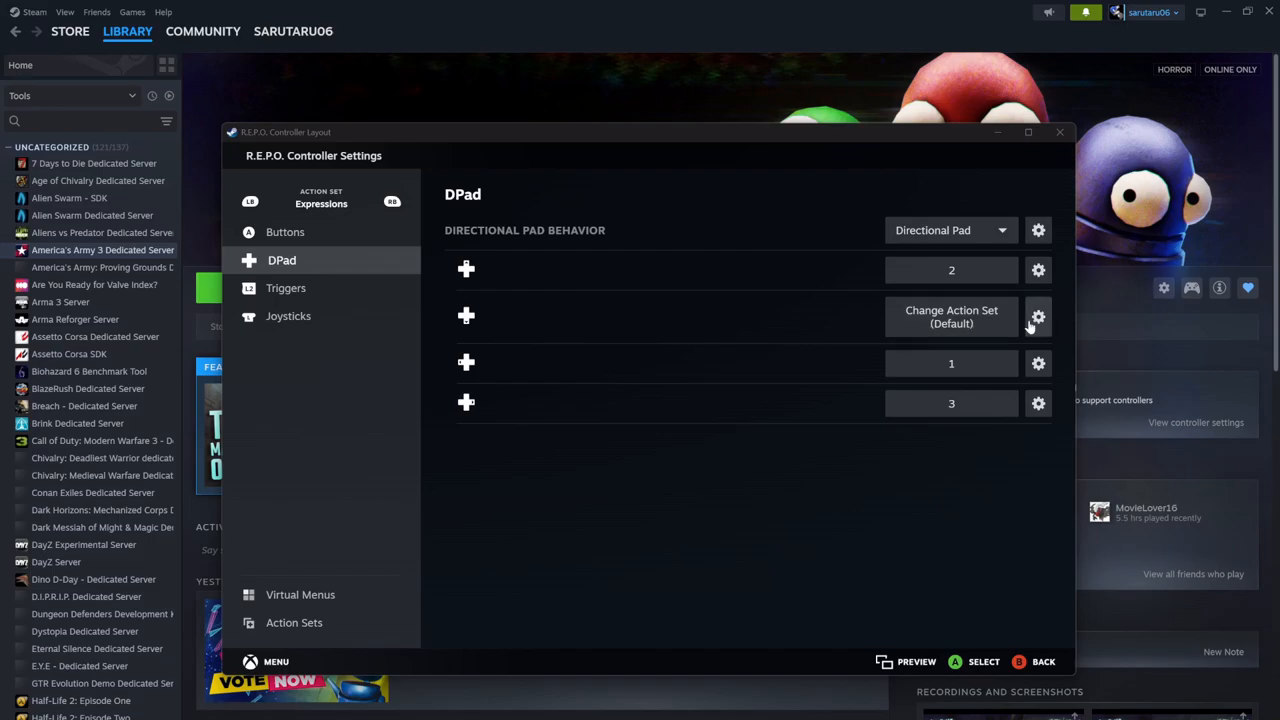
pyautogui.click(983, 320)
pyautogui.click(461, 188)
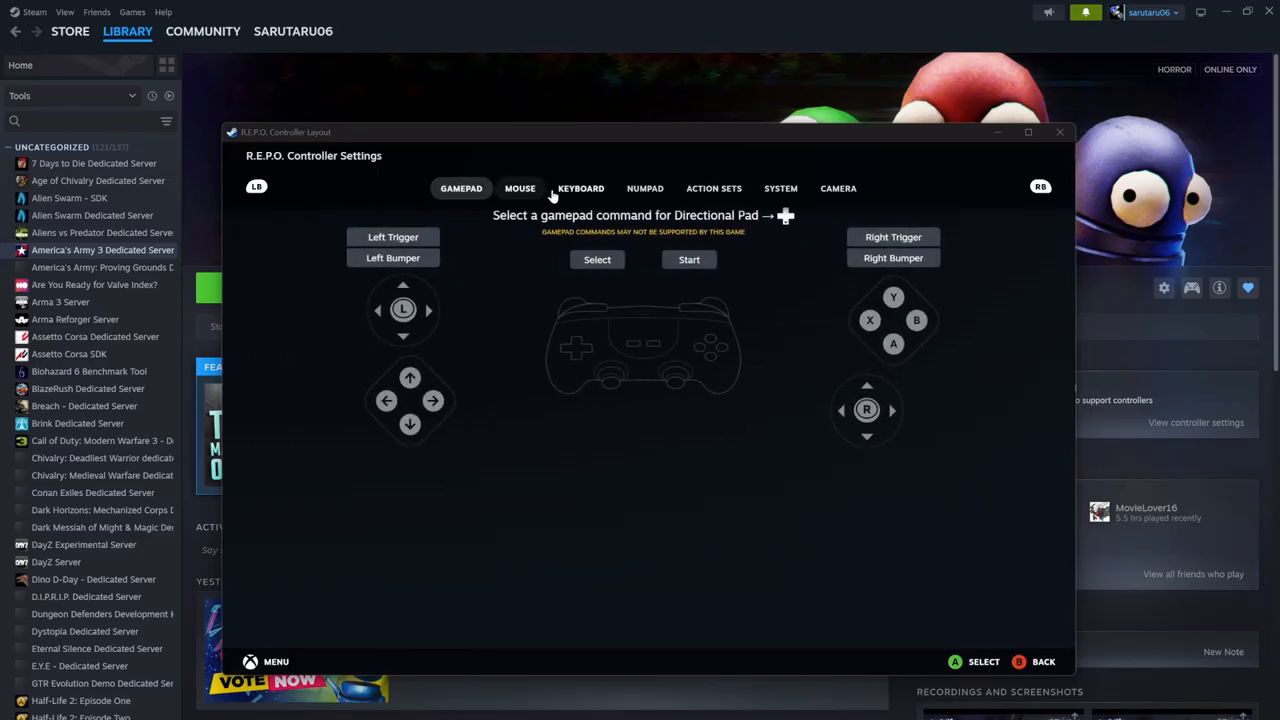
pyautogui.click(522, 189)
pyautogui.click(581, 189)
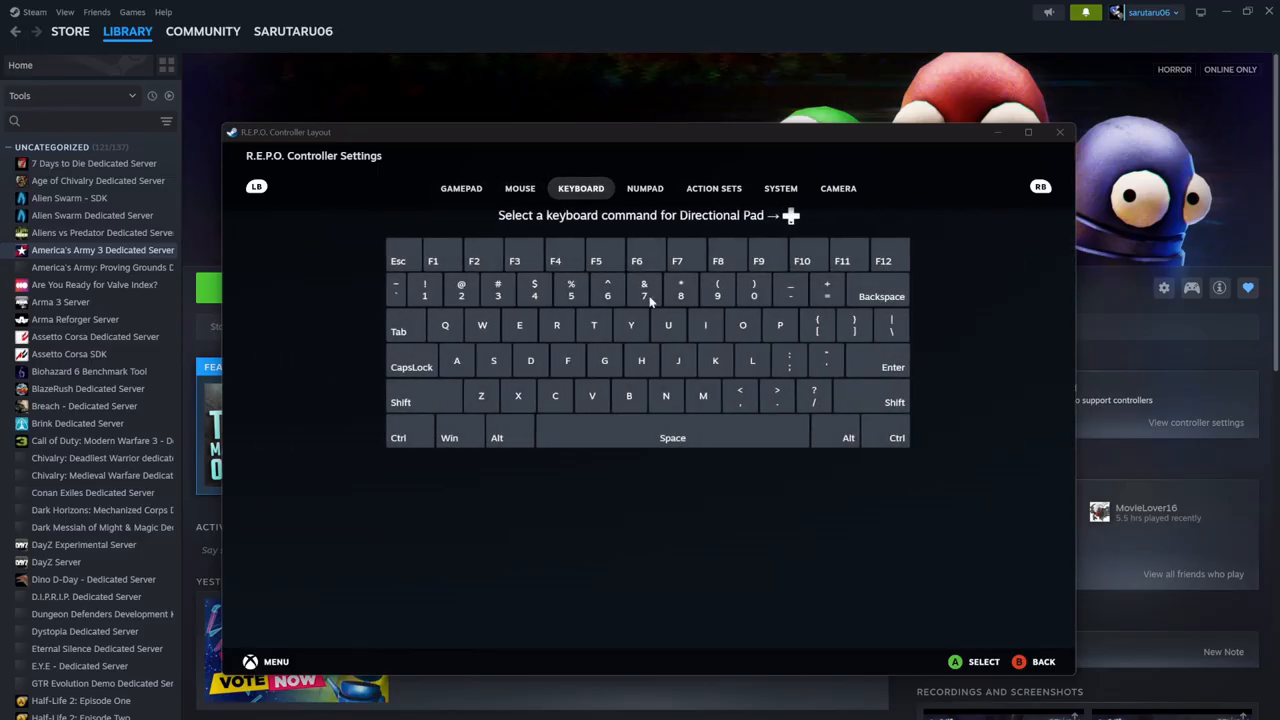
pyautogui.click(520, 188)
pyautogui.click(720, 190)
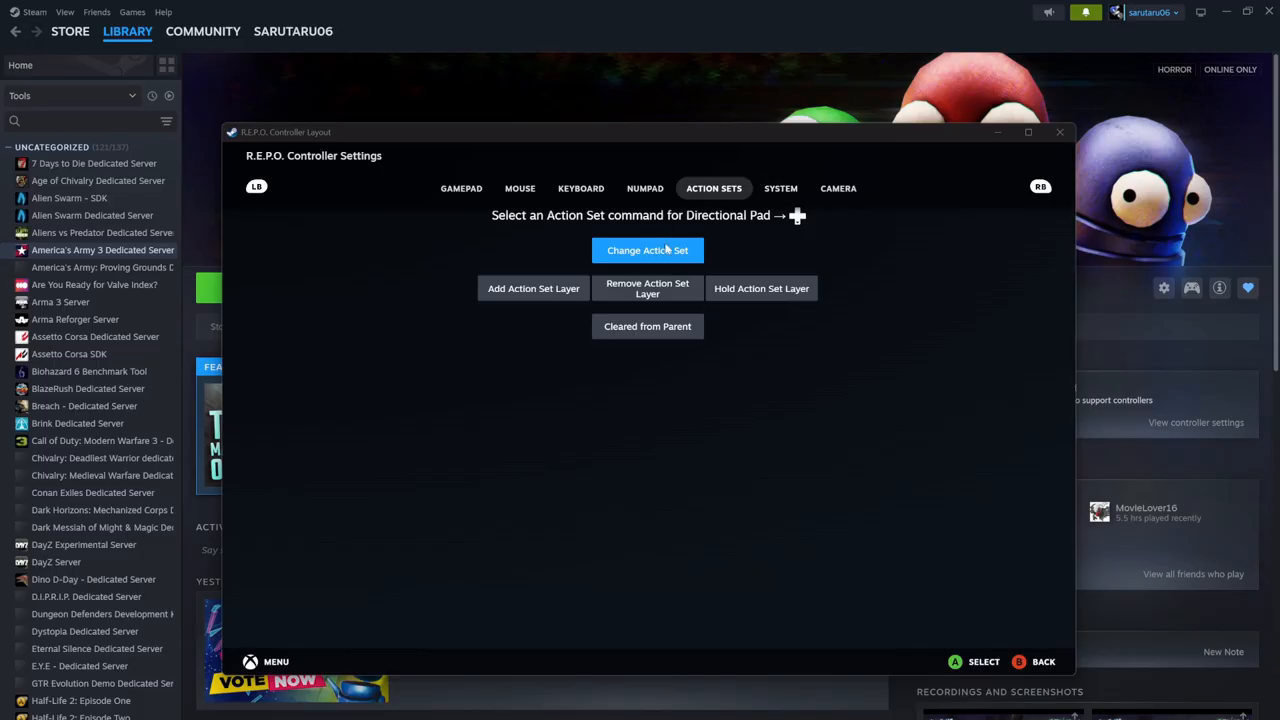
pyautogui.click(703, 252)
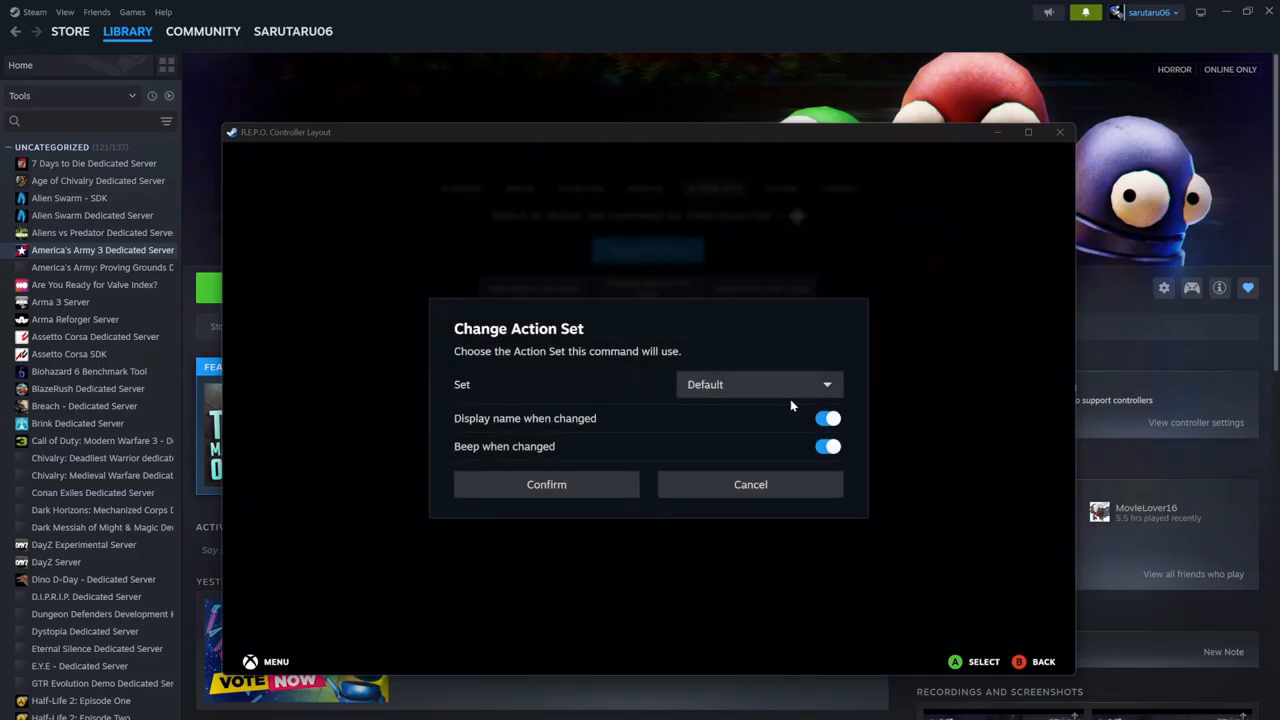
pyautogui.click(578, 494)
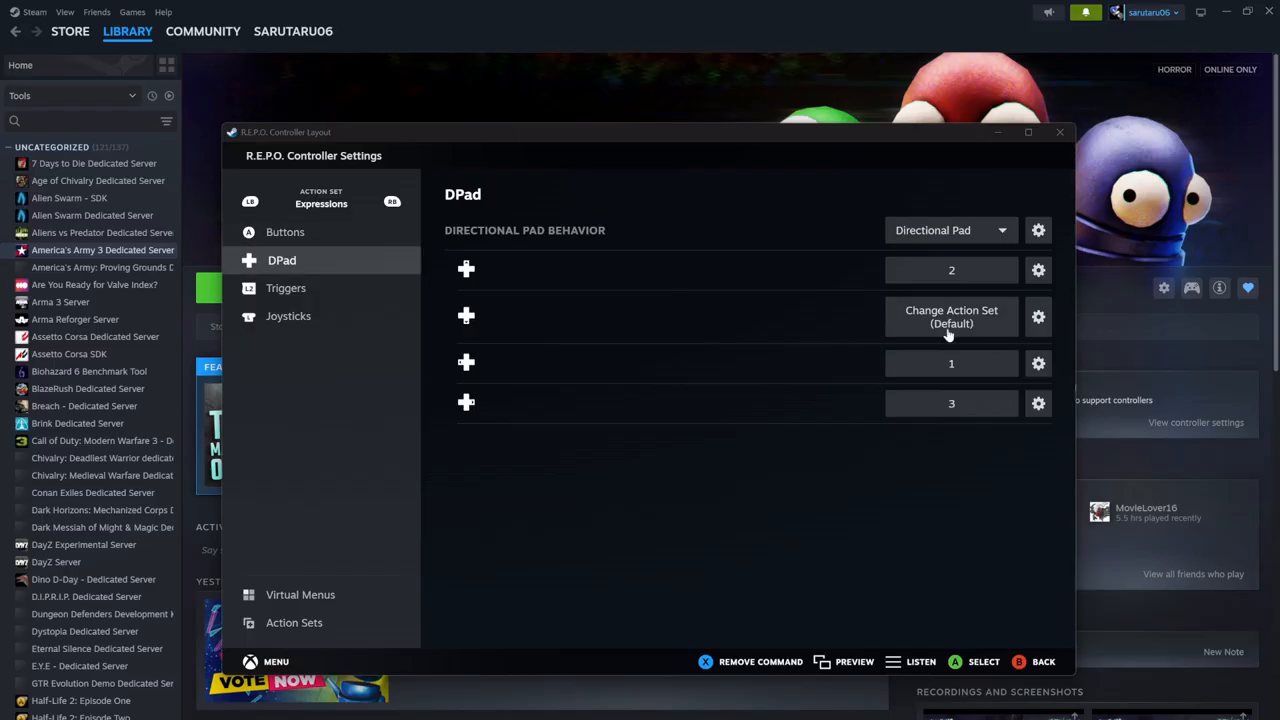
pyautogui.click(403, 201)
pyautogui.click(280, 318)
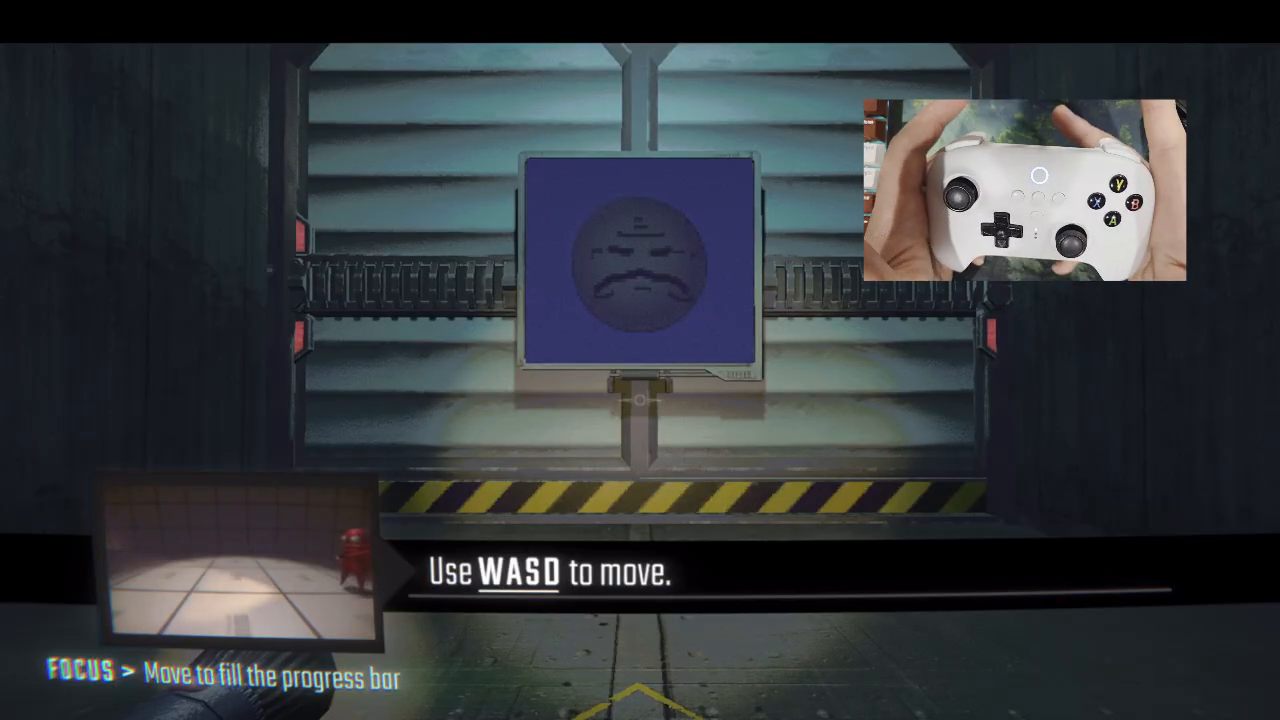
# Test the layout in the R.E.P.O. tutorial by completing its movement and jump tasks and checking the map.
pyautogui.press('w')
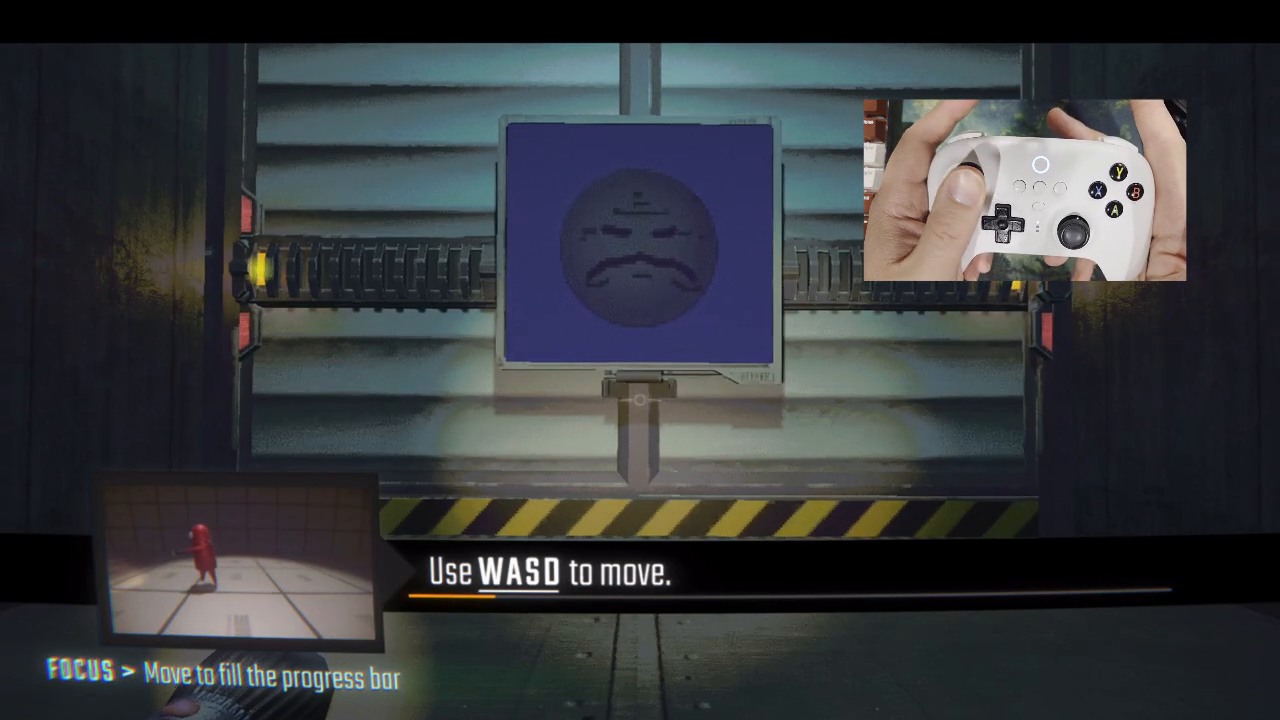
pyautogui.press('w')
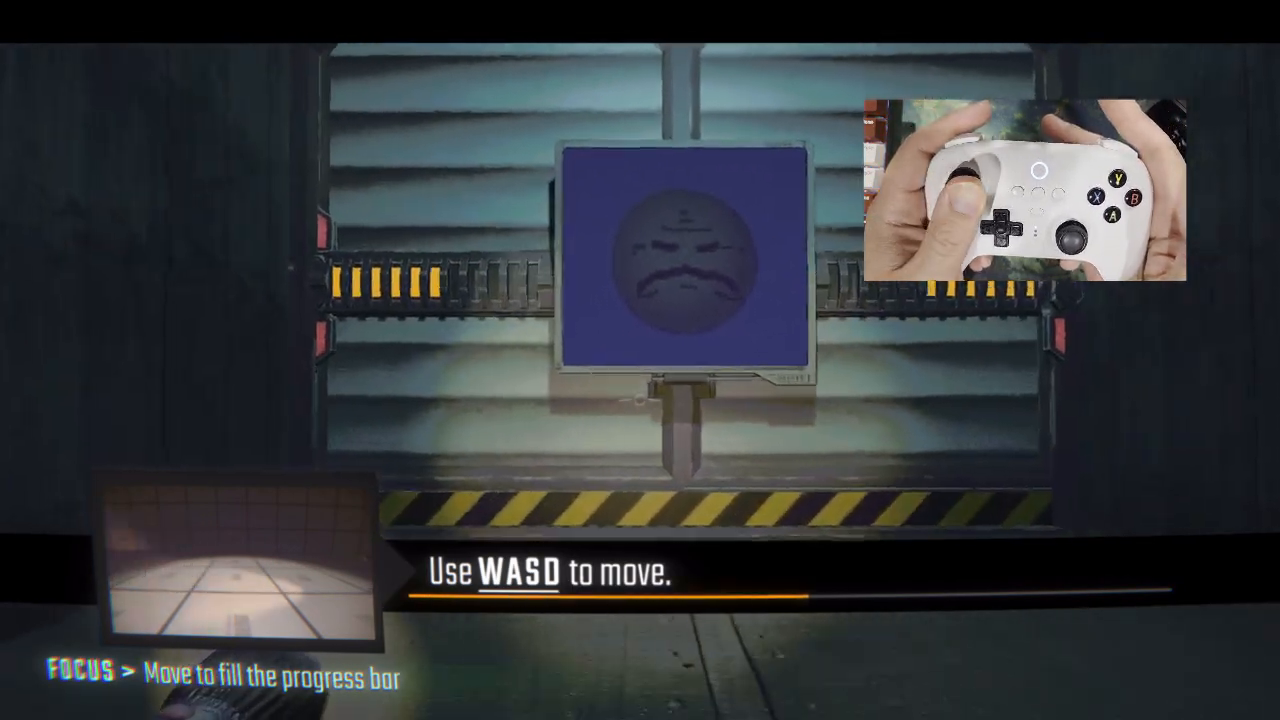
pyautogui.press('w')
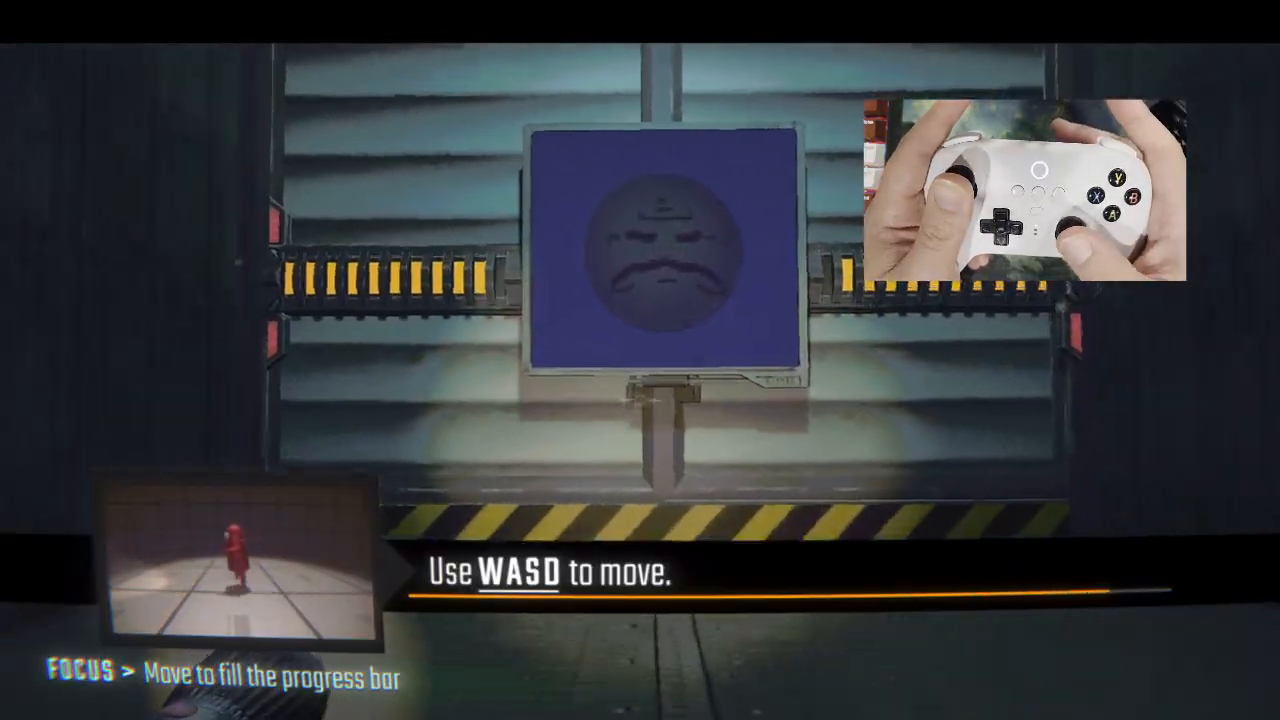
pyautogui.press('w')
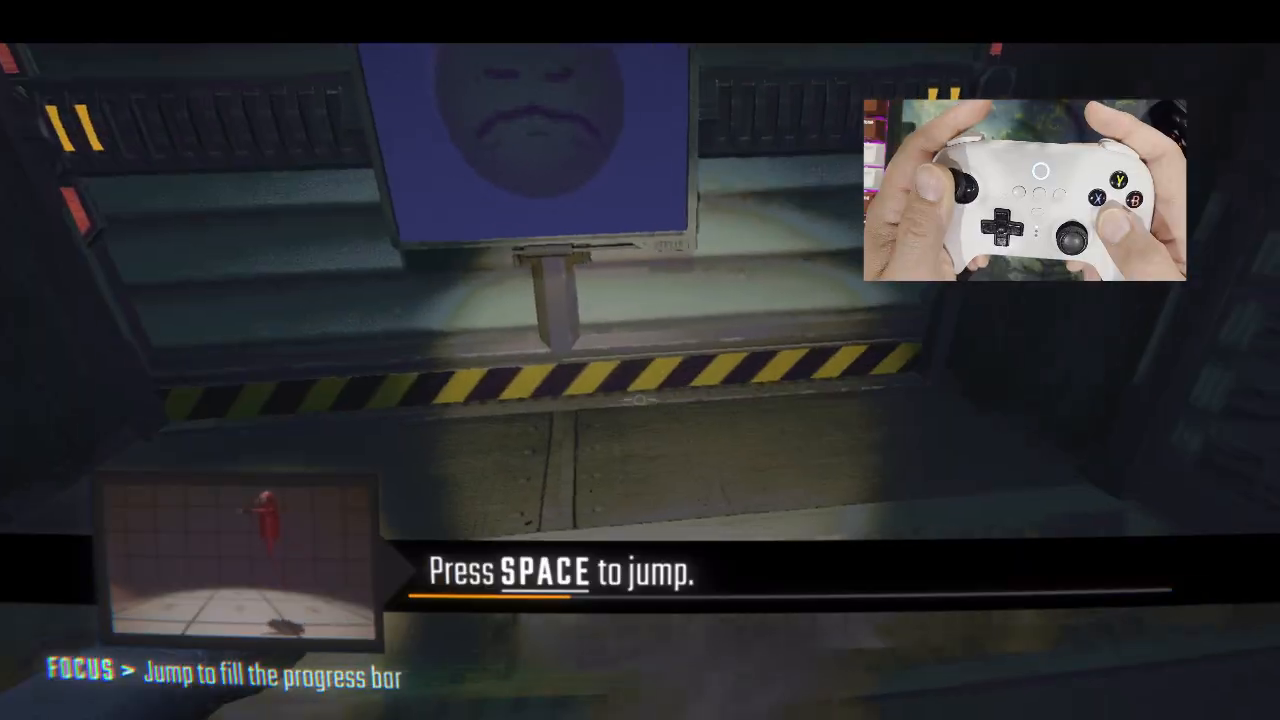
pyautogui.press('space')
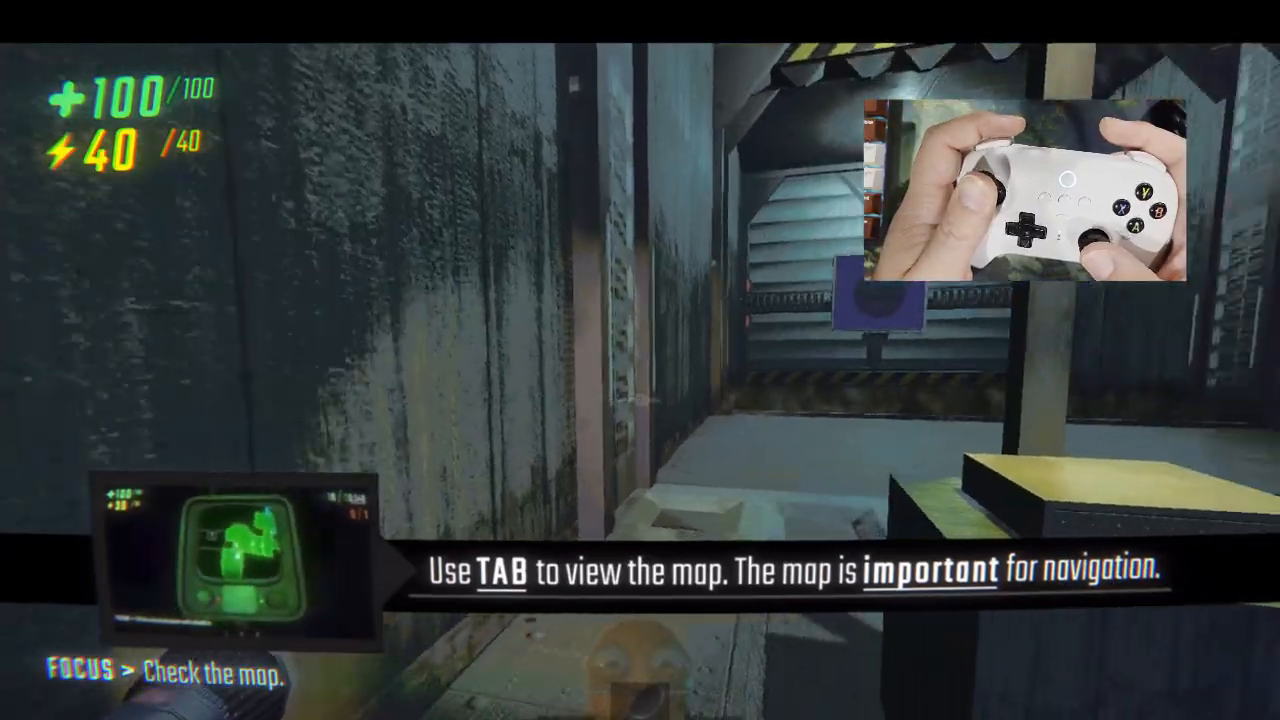
pyautogui.press('Tab')
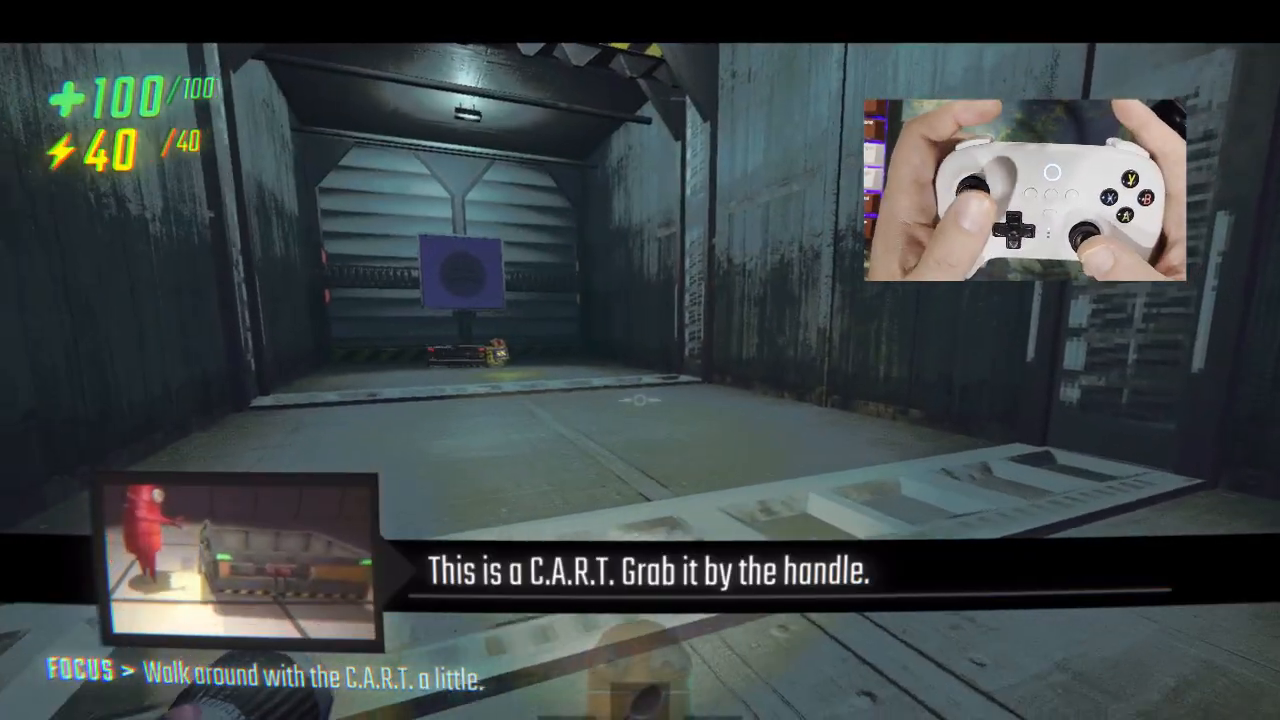
# Test opening the in-game menu and continuing the tutorial from it, twice in a row.
pyautogui.press('Escape')
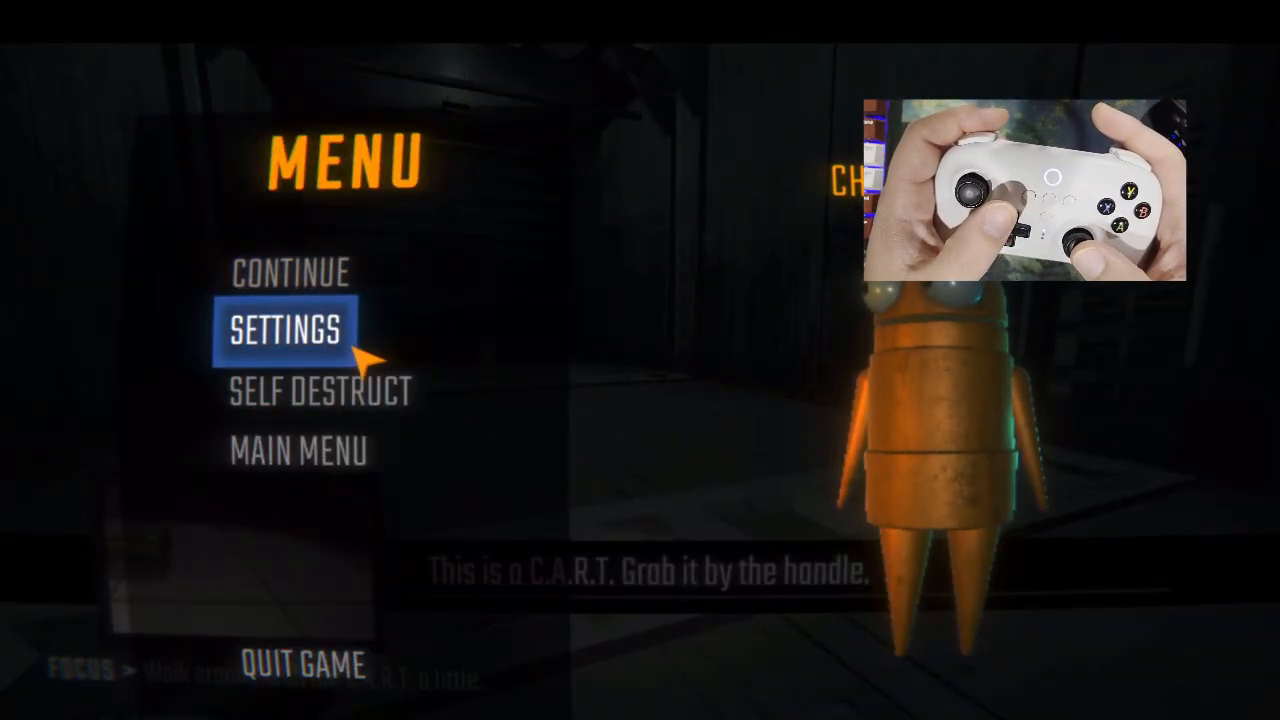
pyautogui.click(348, 283)
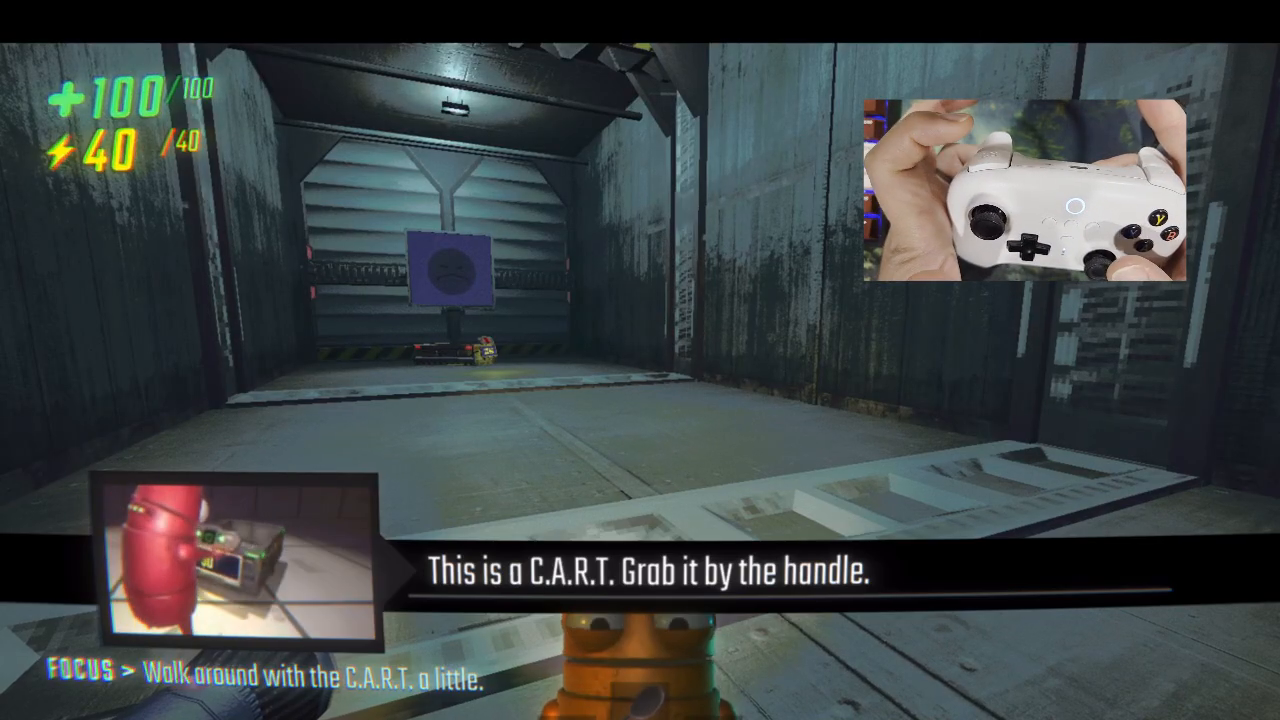
pyautogui.press('Escape')
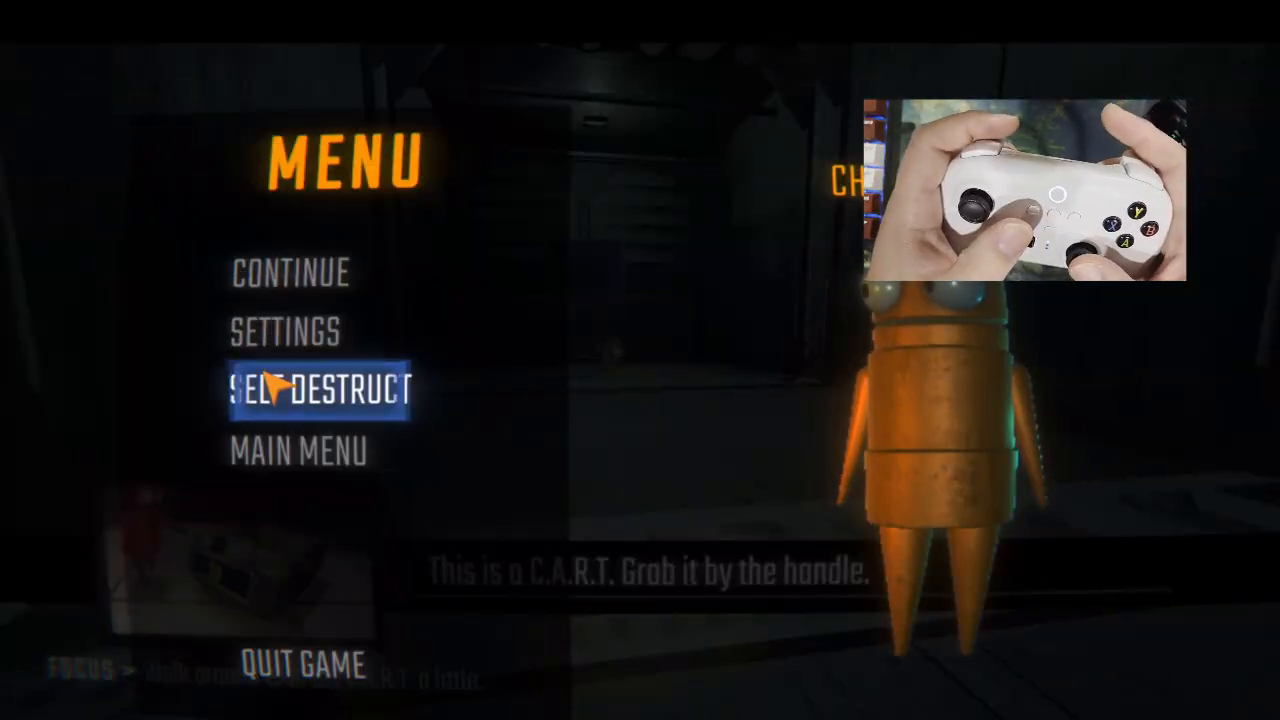
pyautogui.click(319, 299)
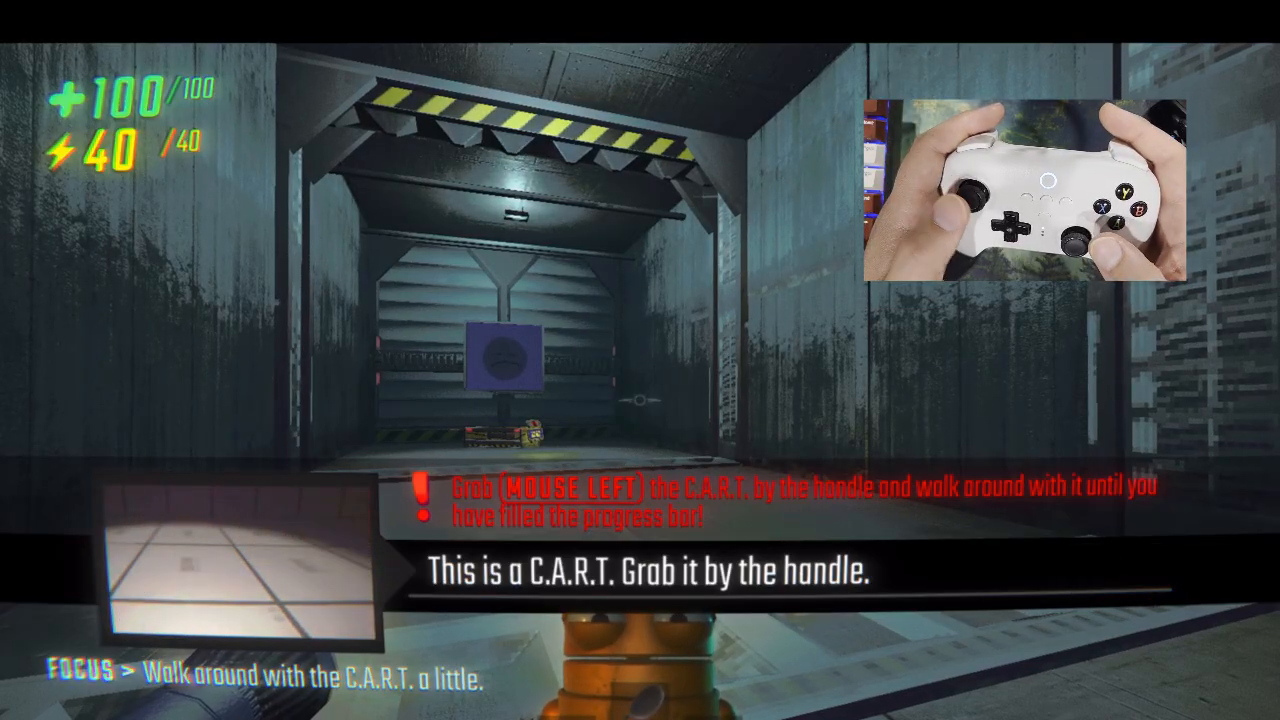
# Walk through the tutorial room towards the C.A.R.T. near the striped door and turn the view to face it.
pyautogui.press('w')
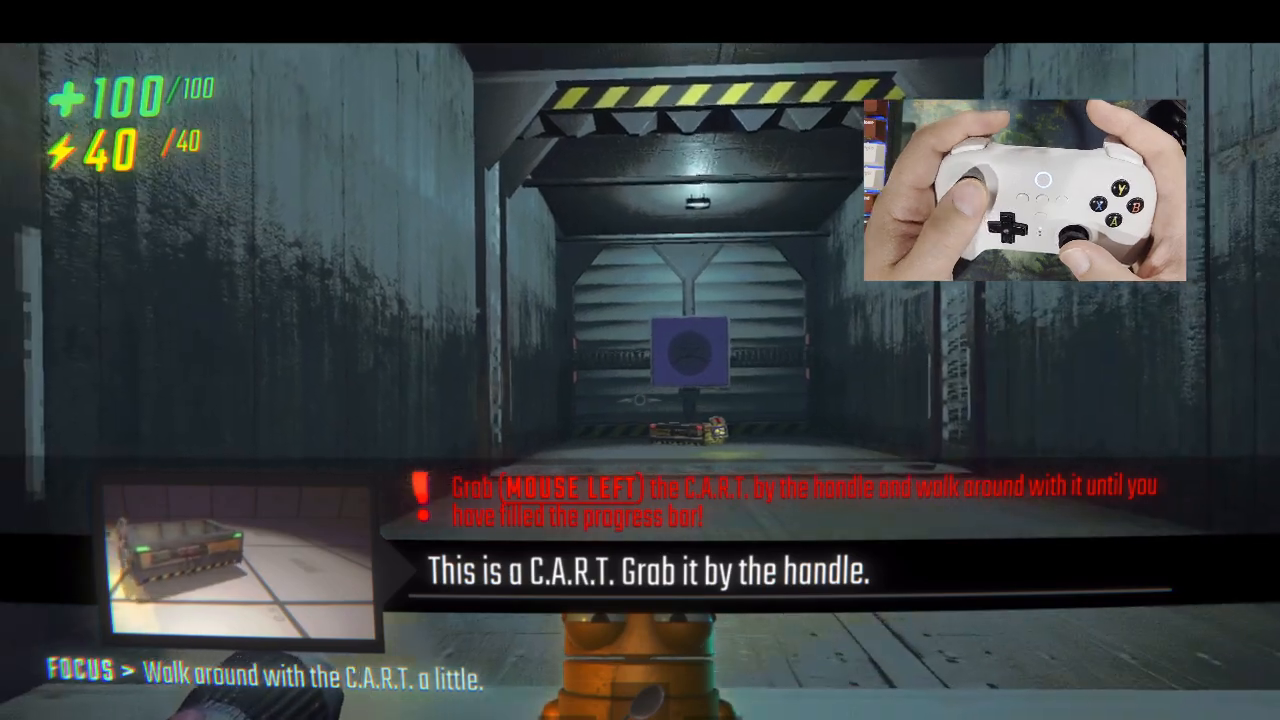
pyautogui.press('w')
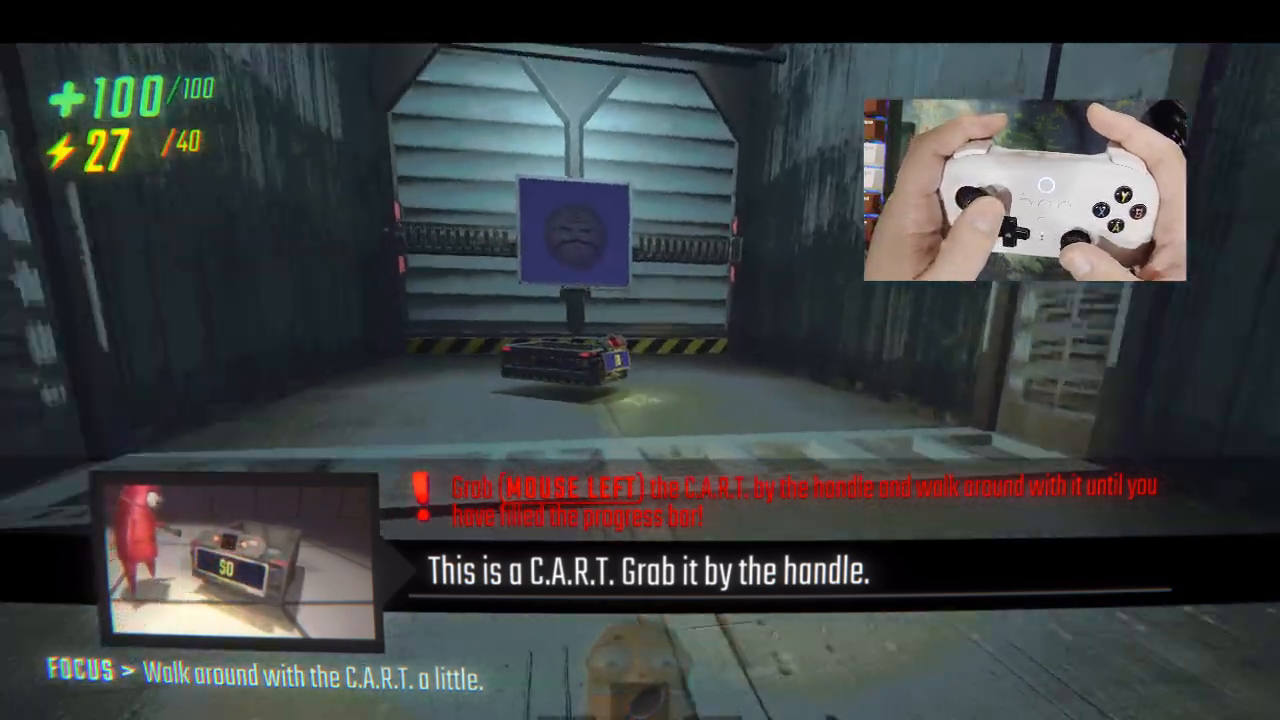
pyautogui.press('w')
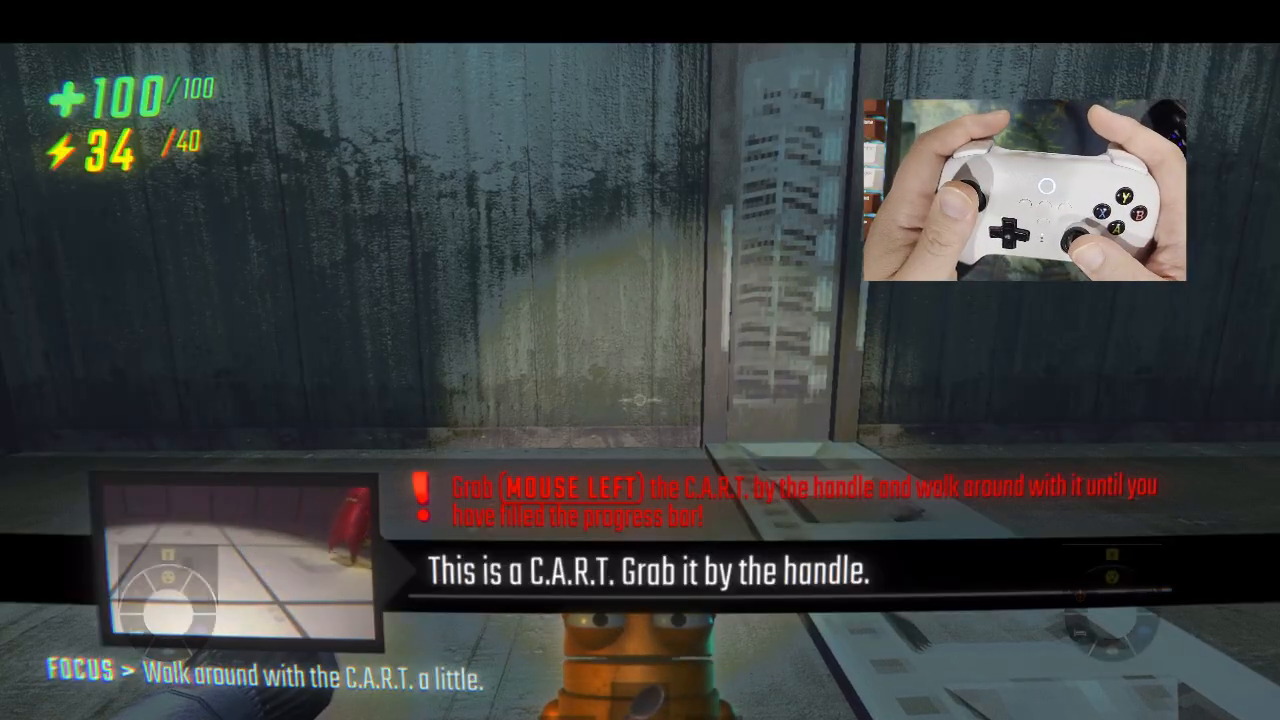
pyautogui.press('Left')
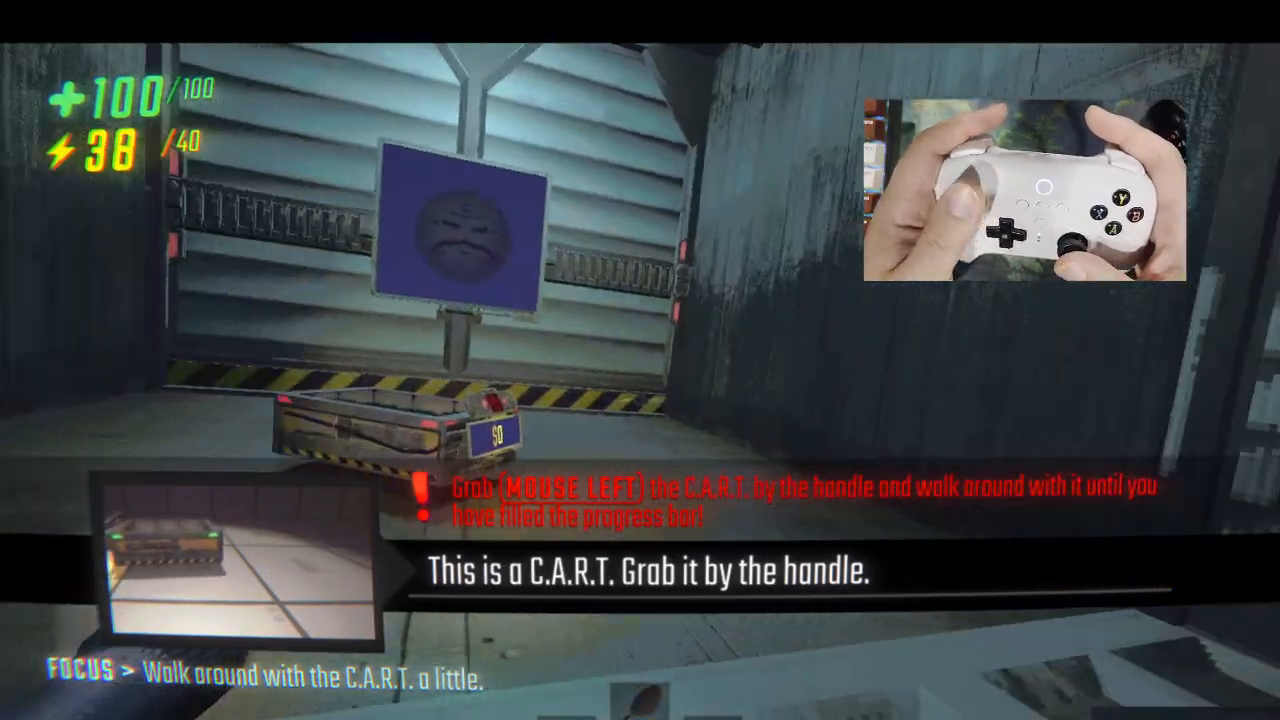